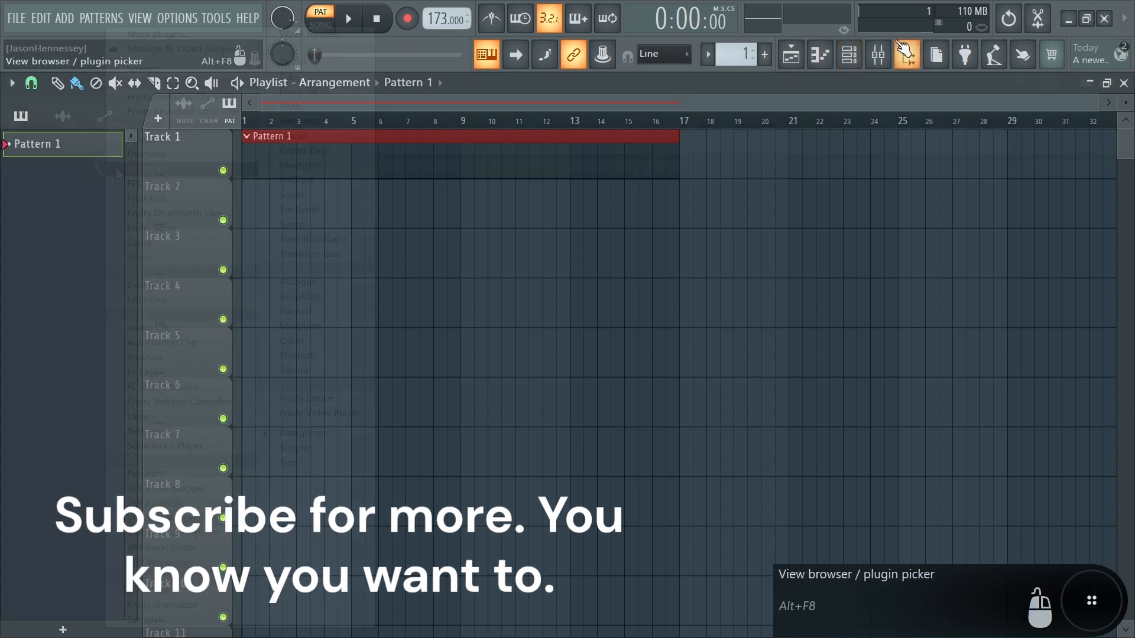
- Add a FLEX instrument channel and load the Close Grand preset from the Essential Pianos pack
left_click(294, 76)
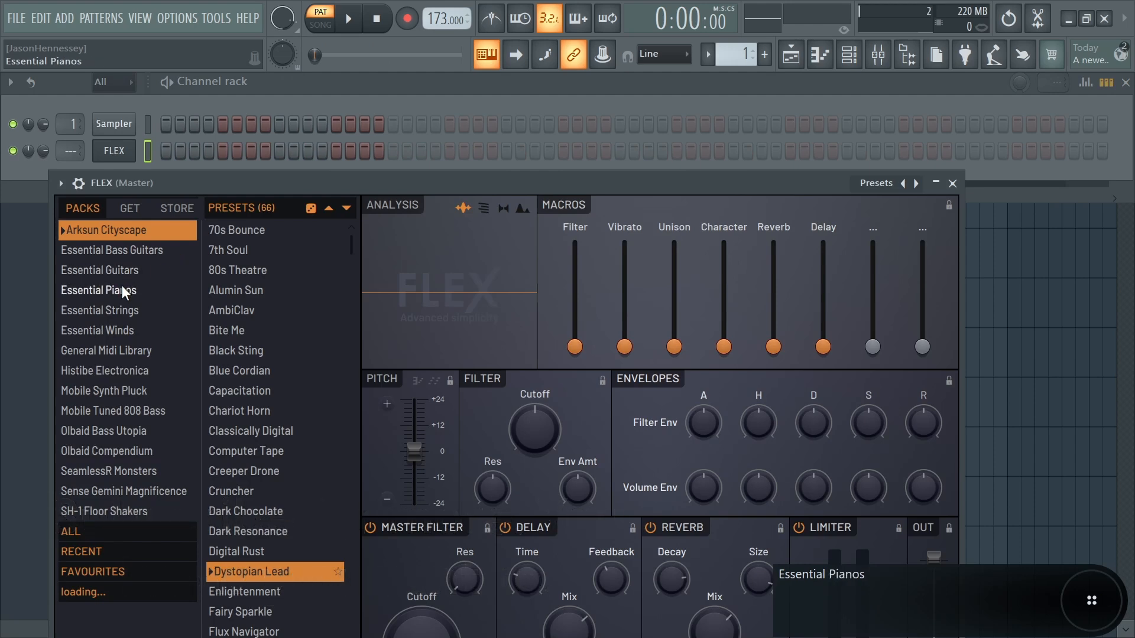
left_click(121, 288)
left_click(233, 271)
left_click(953, 184)
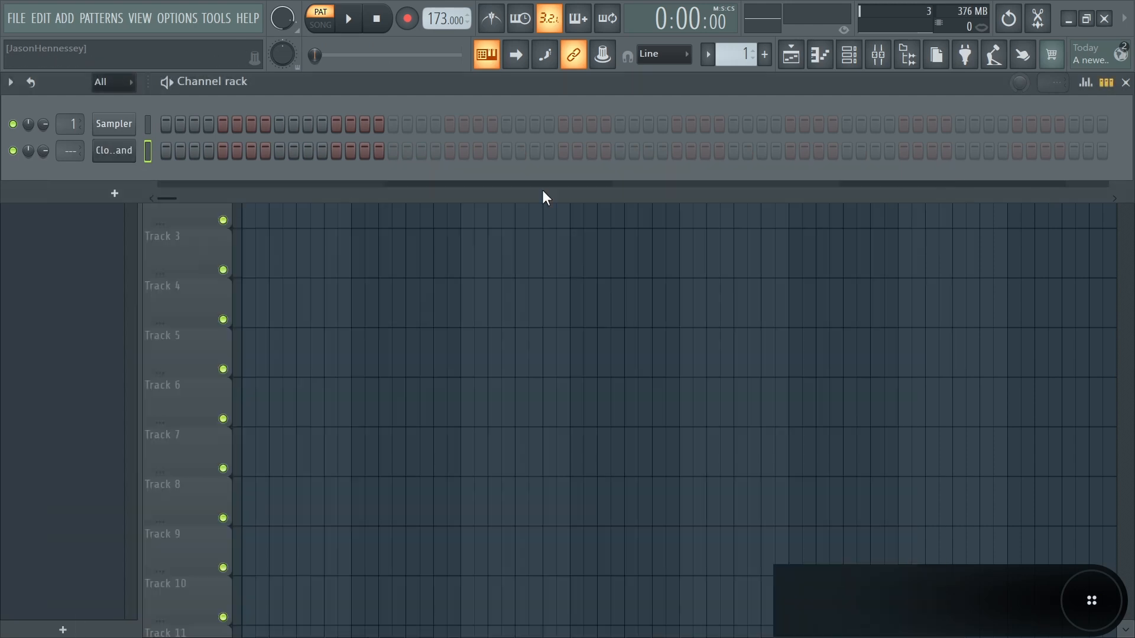
- Clone the Close Grand channel and load the FLEX preset Ace Nylon MK I into the copy
right_click(116, 151)
left_click(172, 311)
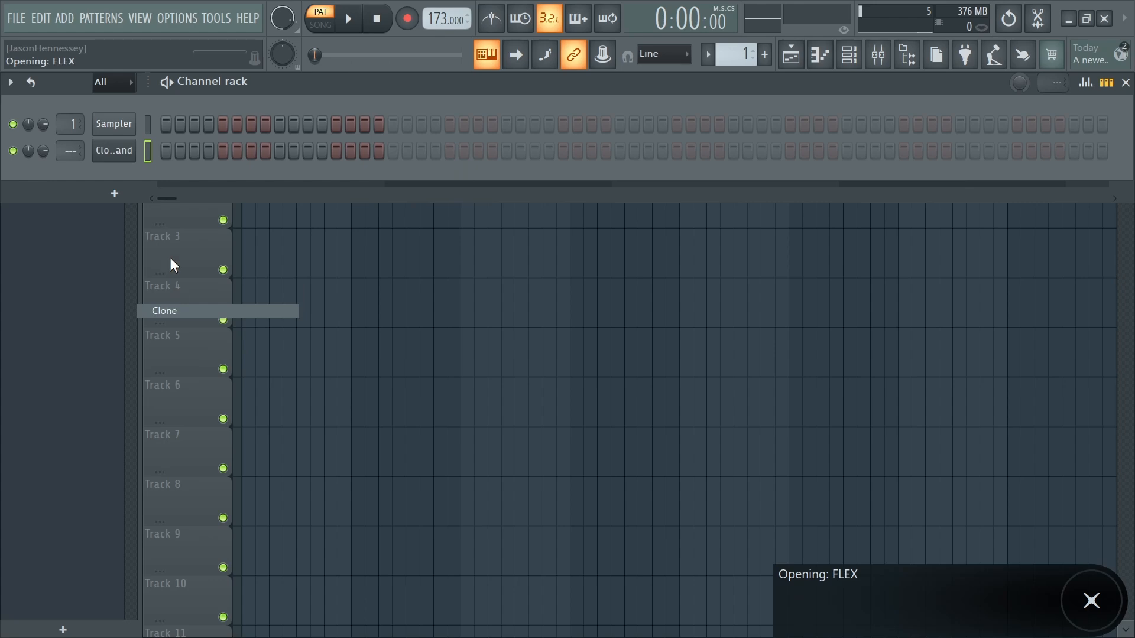
left_click(142, 294)
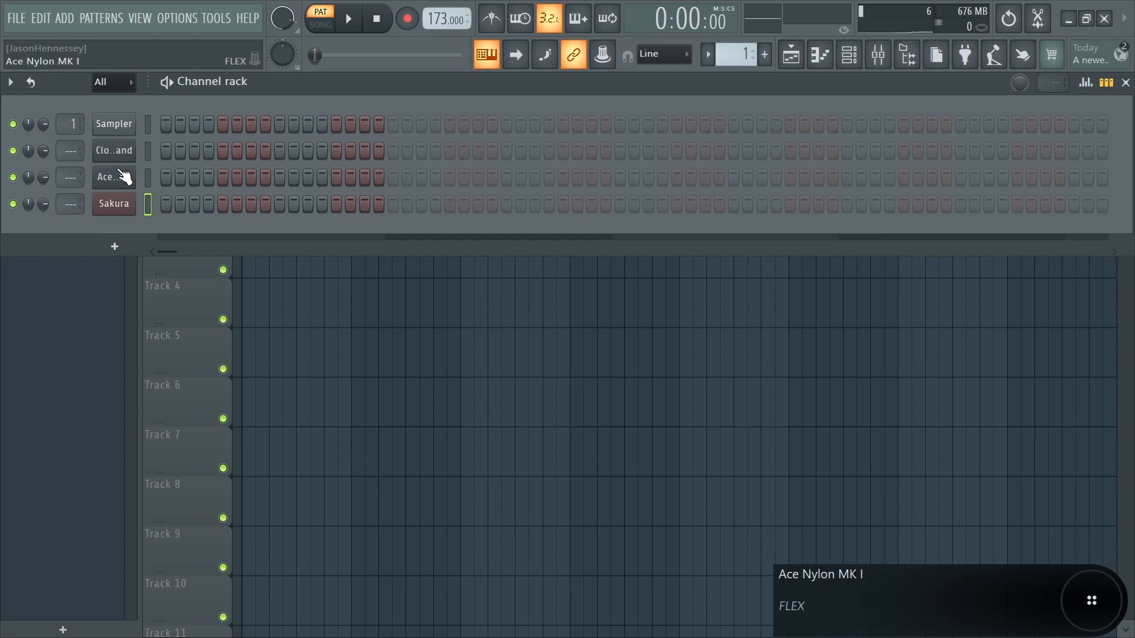
- Open the Ace Nylon MK I channel's piano roll and set scale highlighting to G# Minor Natural (Aeolian)
right_click(122, 172)
left_click(159, 177)
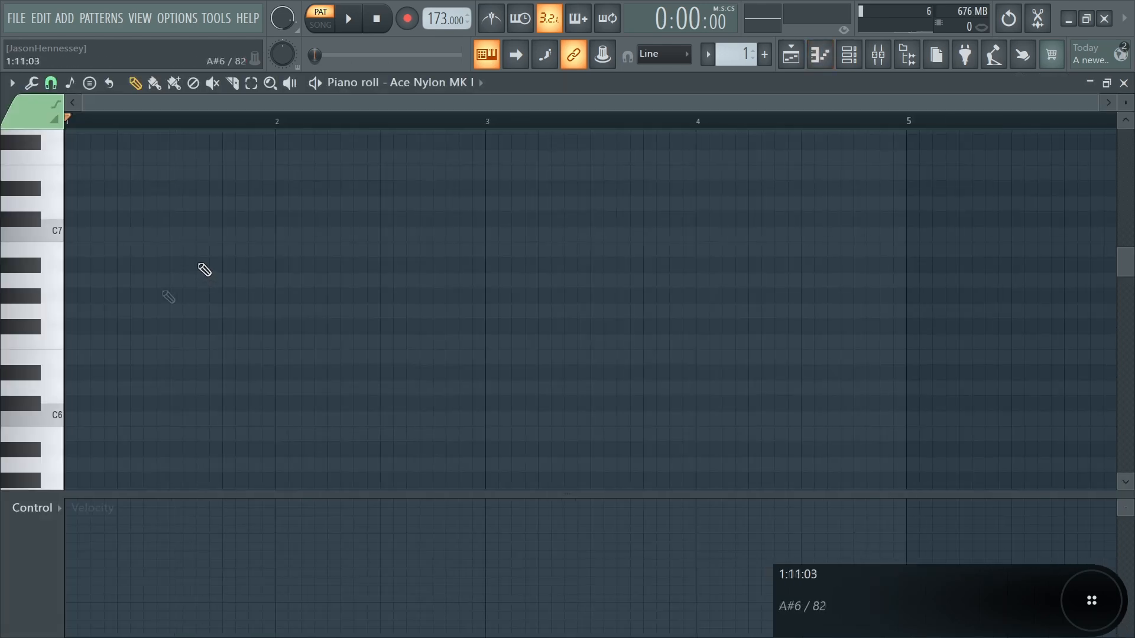
scroll(184, 284, "down", 1)
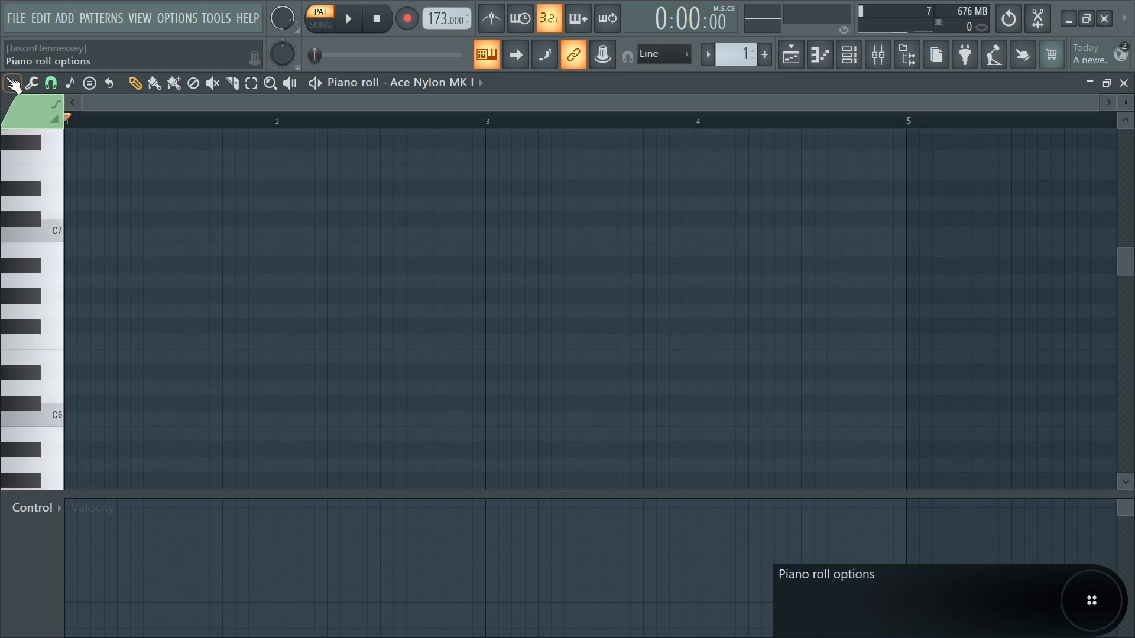
left_click(11, 83)
mouse_move(90, 168)
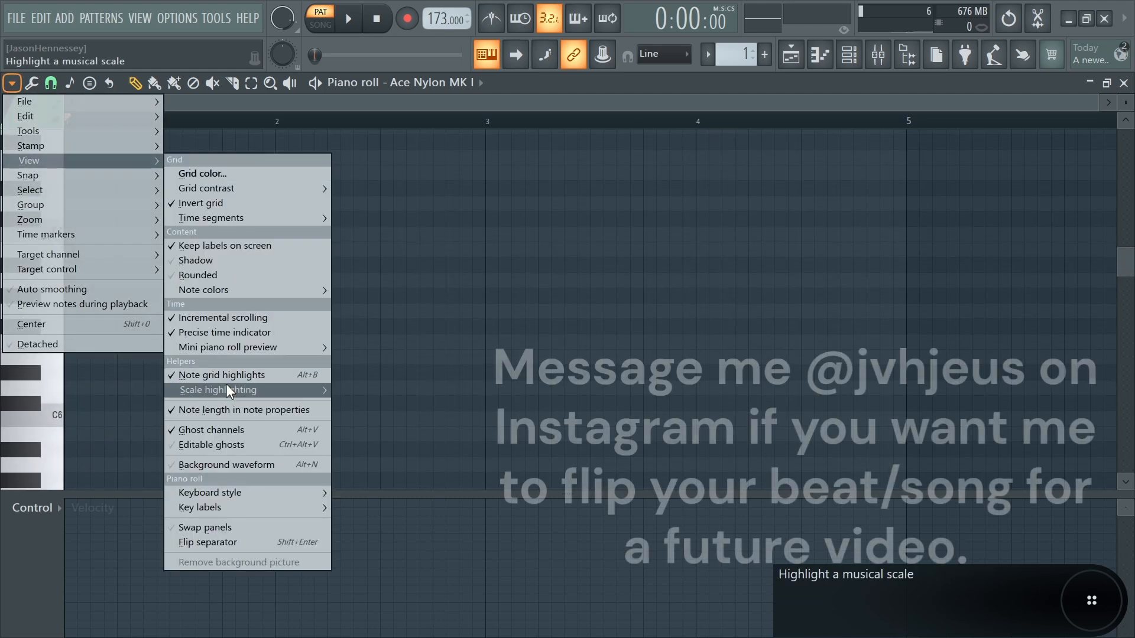
mouse_move(248, 390)
left_click(440, 279)
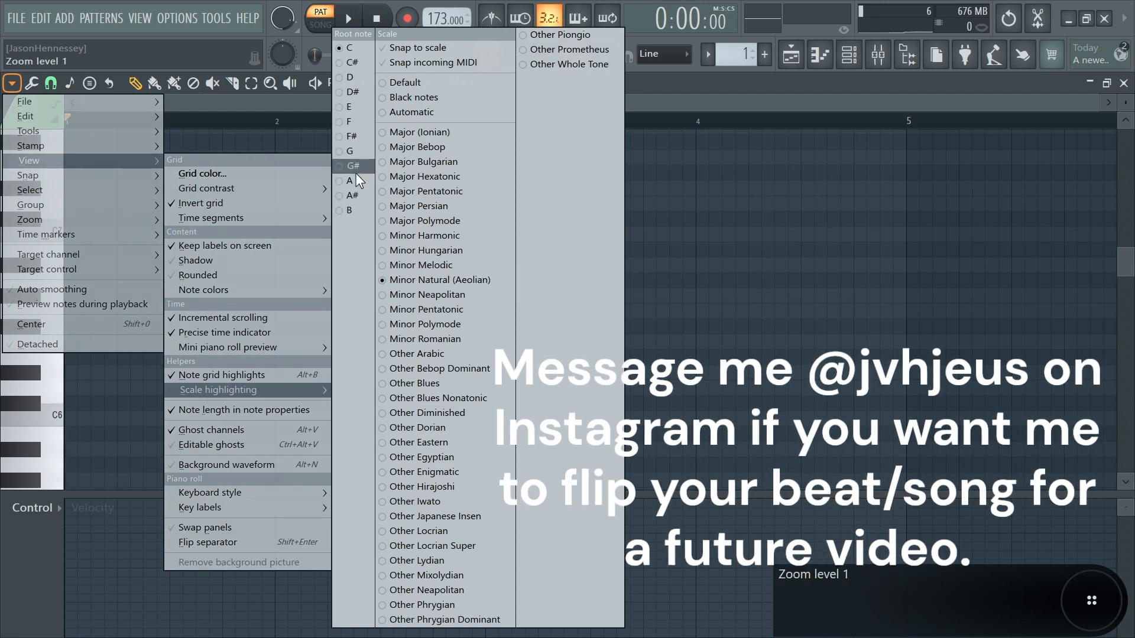
right_click(356, 173)
left_click(665, 237)
- Draw two-bar notes G#6 and B5 at the start of bar 1 and D#6 one beat in, and audition them
left_click_drag(77, 297, 5, 297)
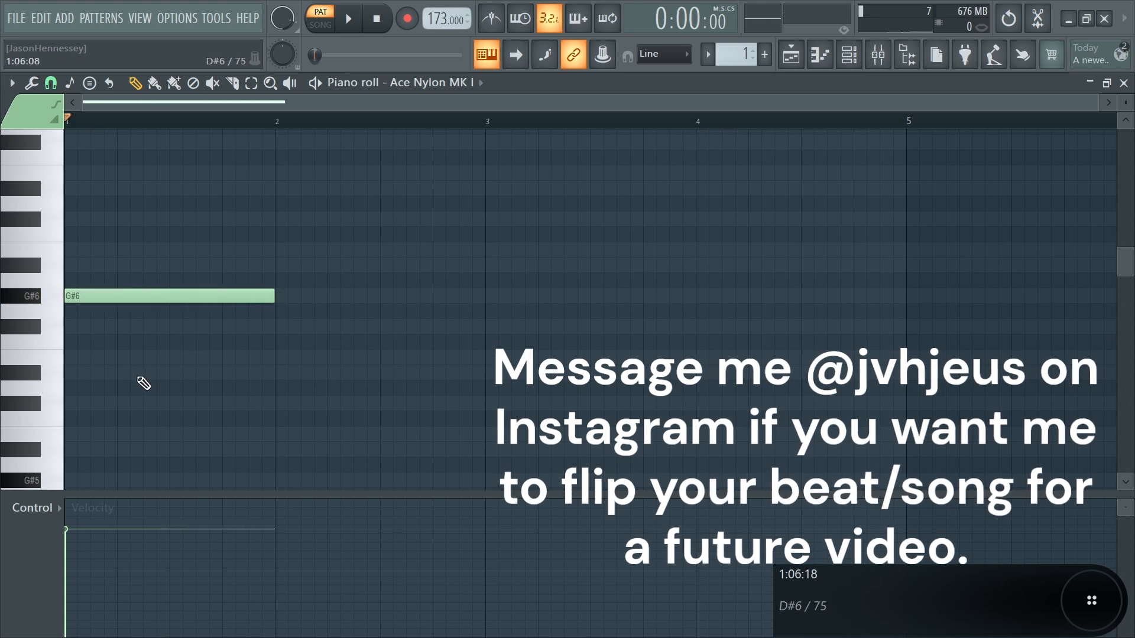
left_click_drag(276, 296, 486, 299)
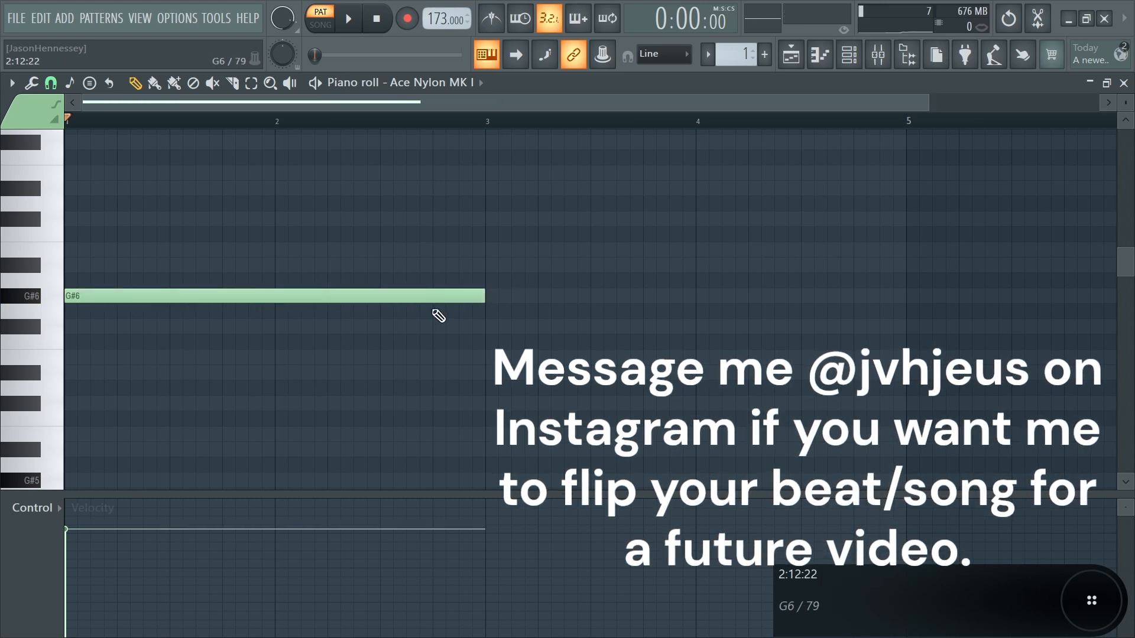
scroll(196, 315, "down", 1)
scroll(167, 345, "down", 3)
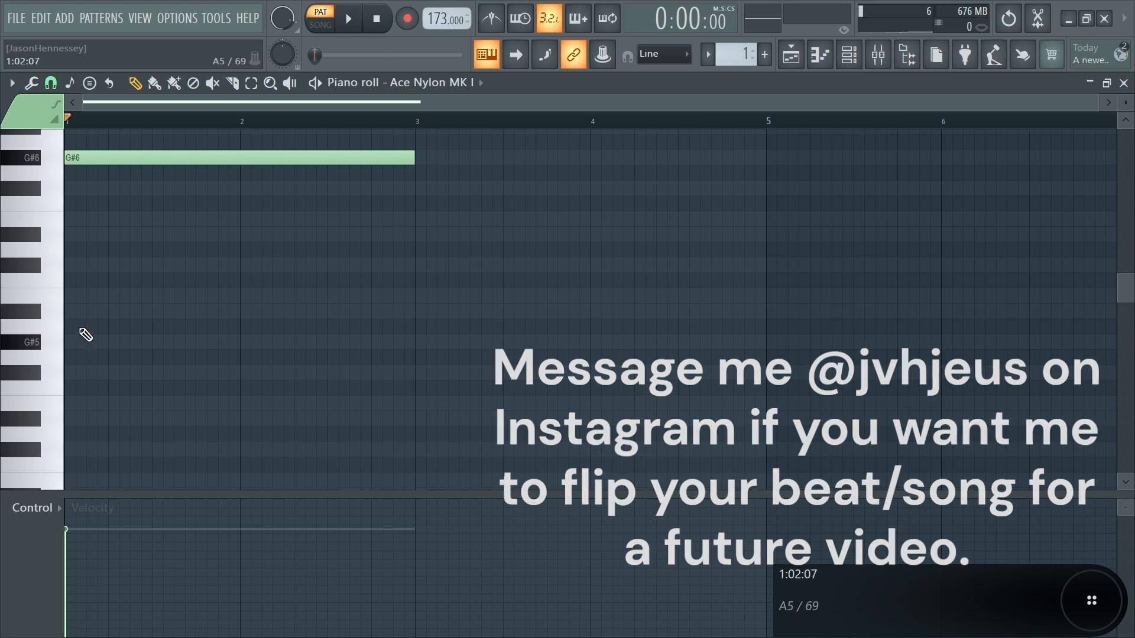
left_click(71, 310)
left_click(109, 234)
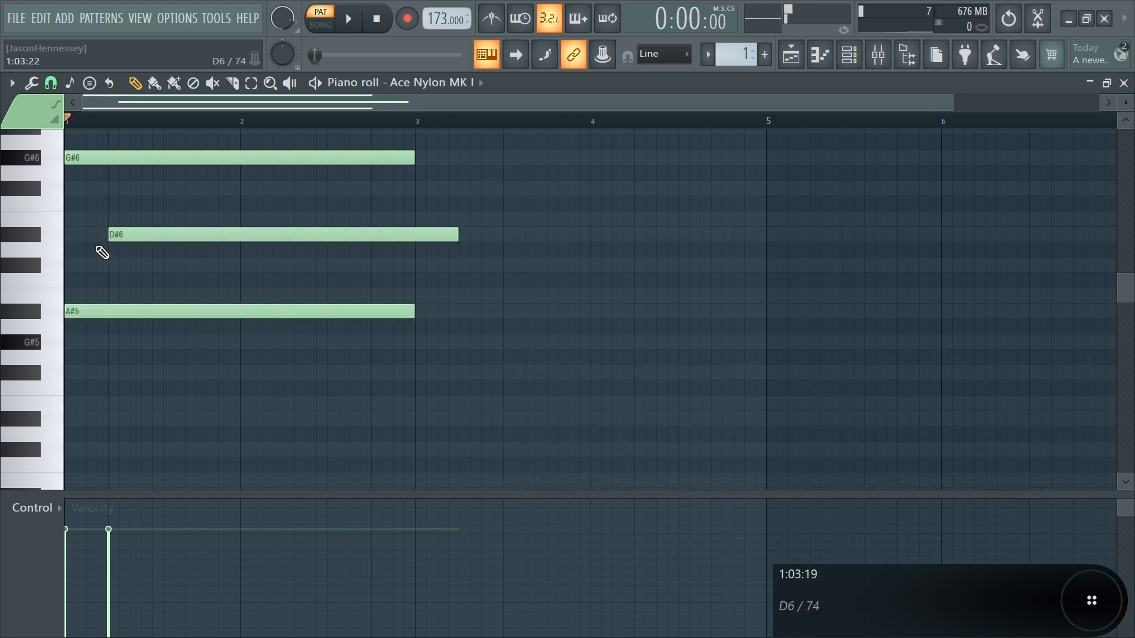
scroll(89, 278, "up", 2)
left_click_drag(107, 312, 71, 287)
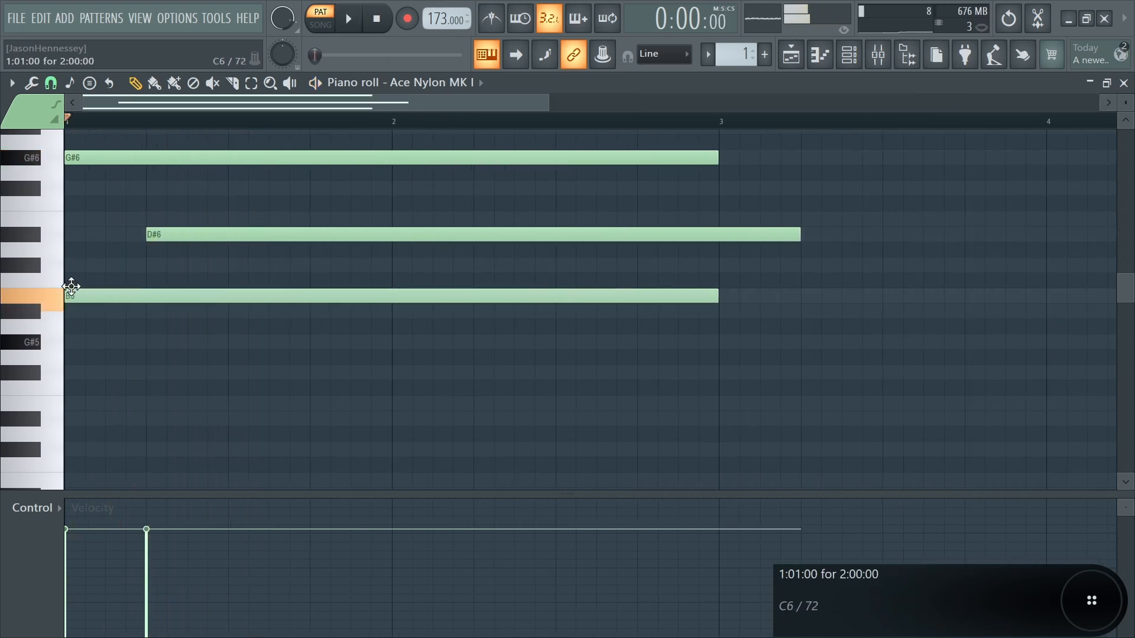
key("space")
key("space")
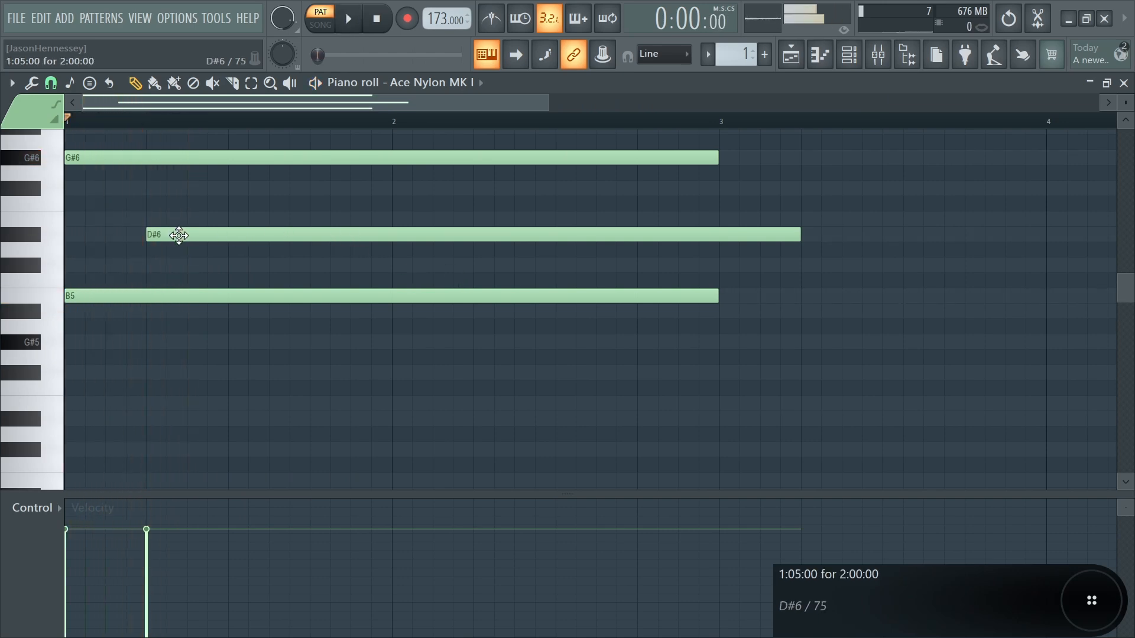
key("space")
key("space")
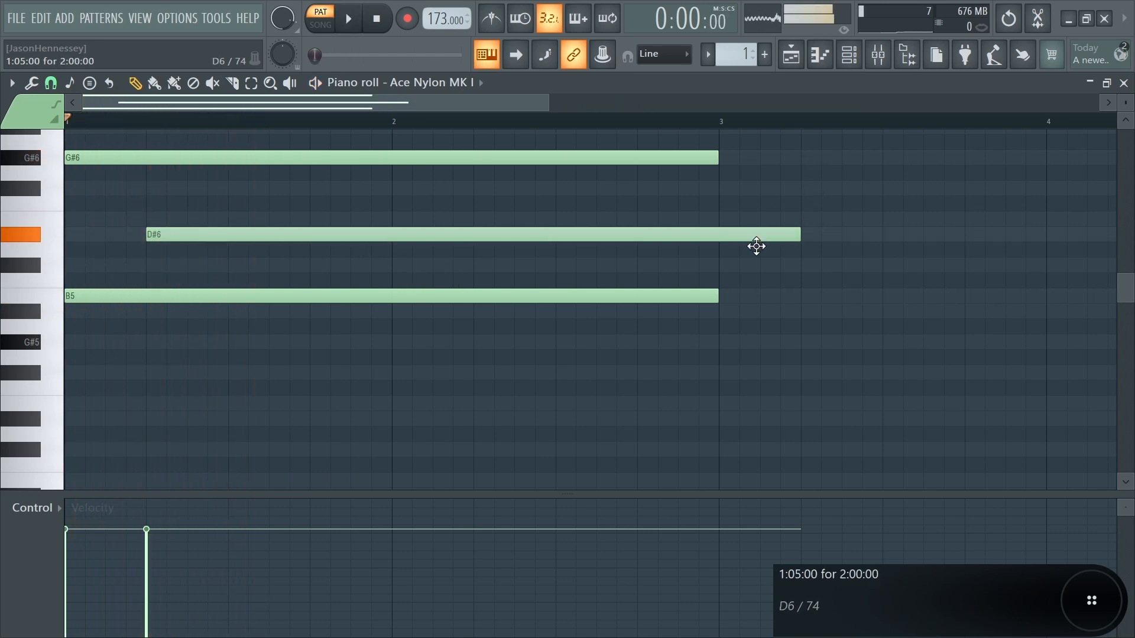
- Shorten all three chord notes to three beats each and copy them to bar 2
key("ctrl+a")
key("space")
key("space")
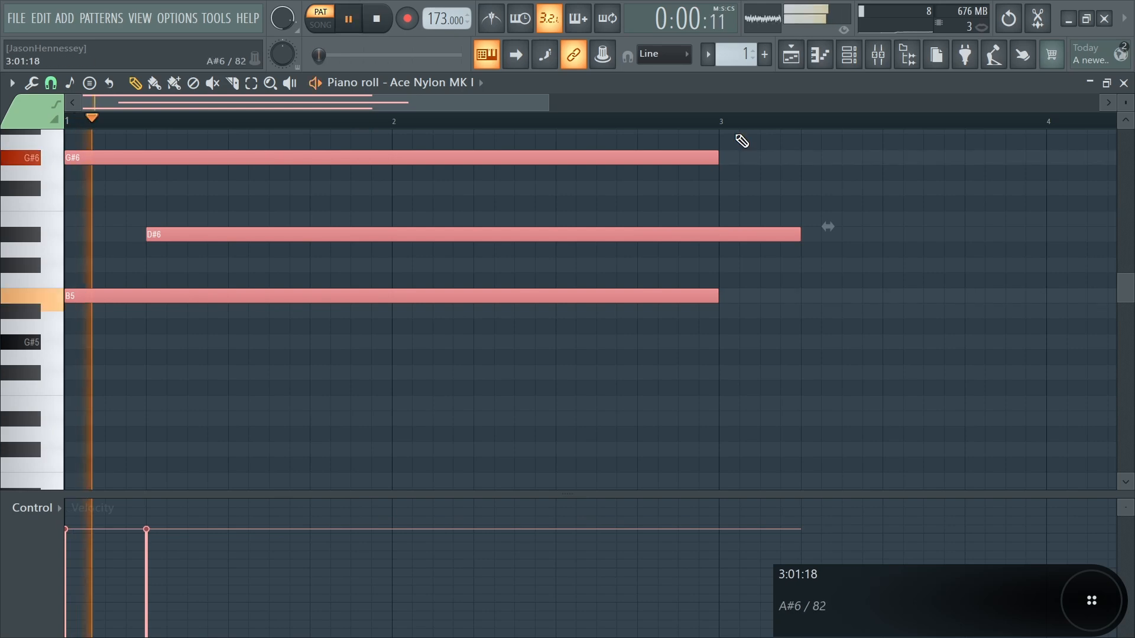
key("space")
left_click_drag(714, 155, 388, 202)
left_click_drag(98, 249, 425, 250)
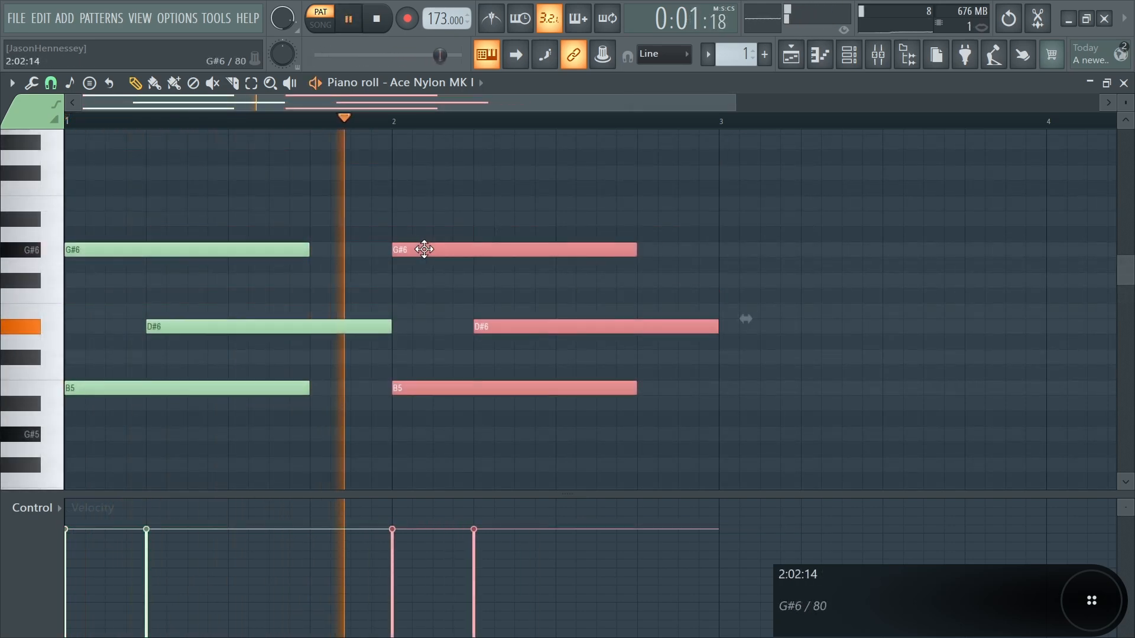
scroll(414, 313, "down", 3)
left_click(474, 390, "ctrl")
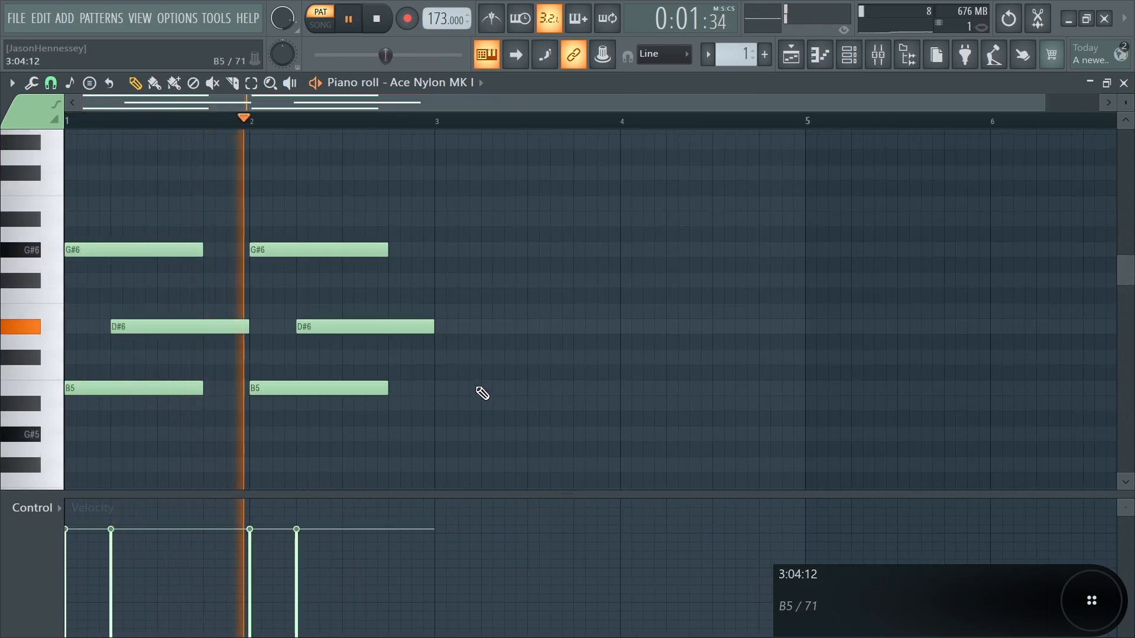
- Transpose all the notes down one octave and play the pattern
key("space")
key("ctrl+a")
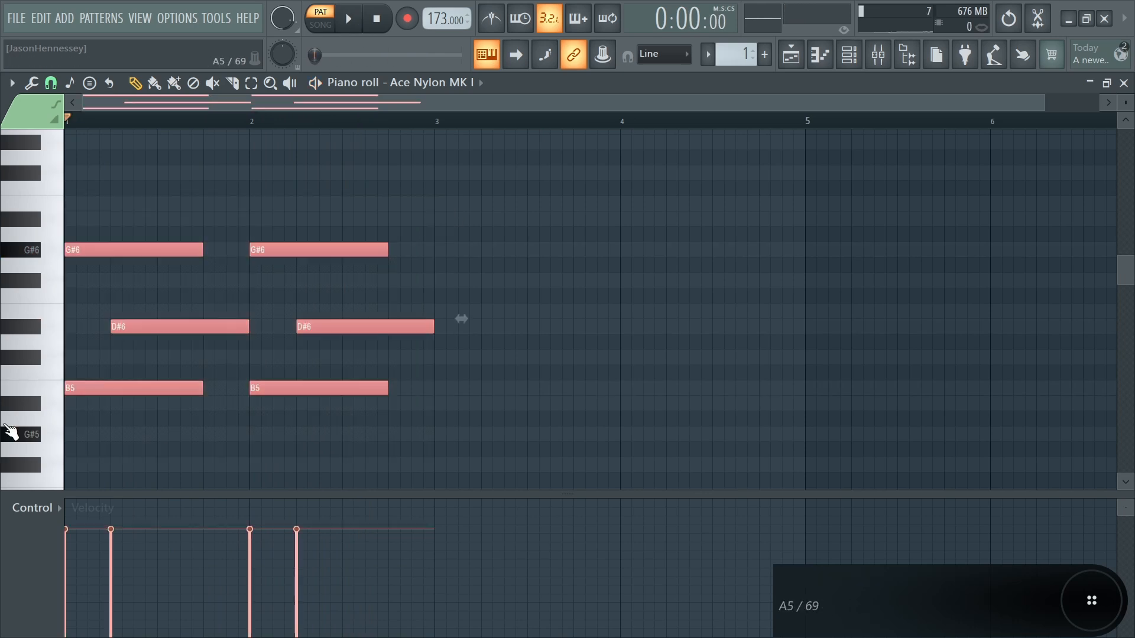
key("ctrl+Down")
key("space")
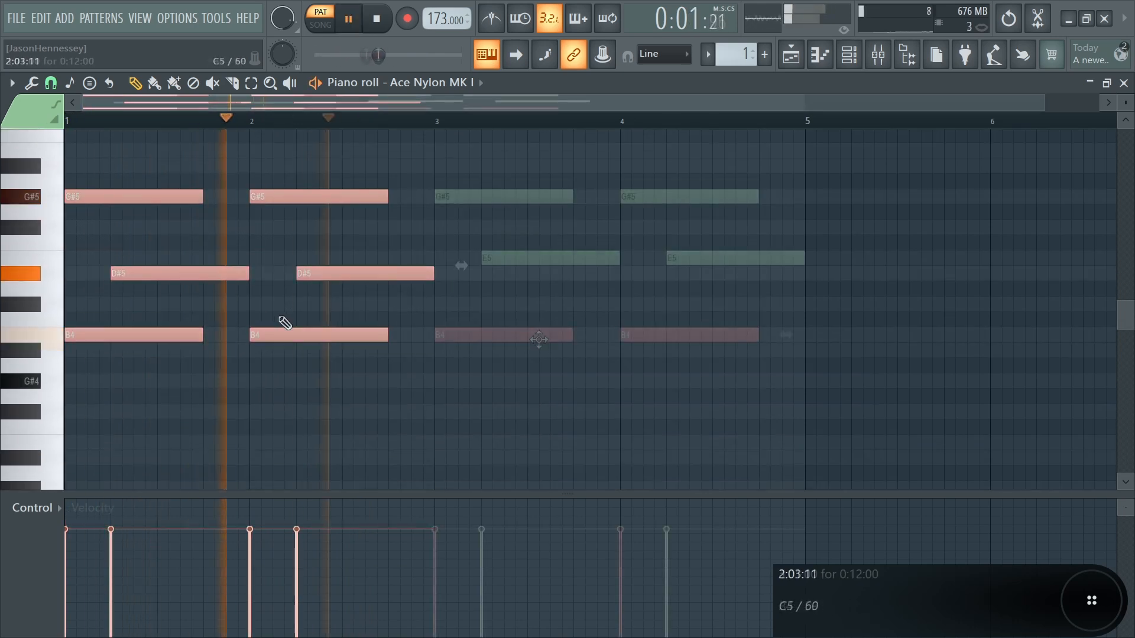
- Lower the B4 notes in bars 3 and 4 to A#4 and listen to the four-bar loop
left_click_drag(538, 341, 537, 360)
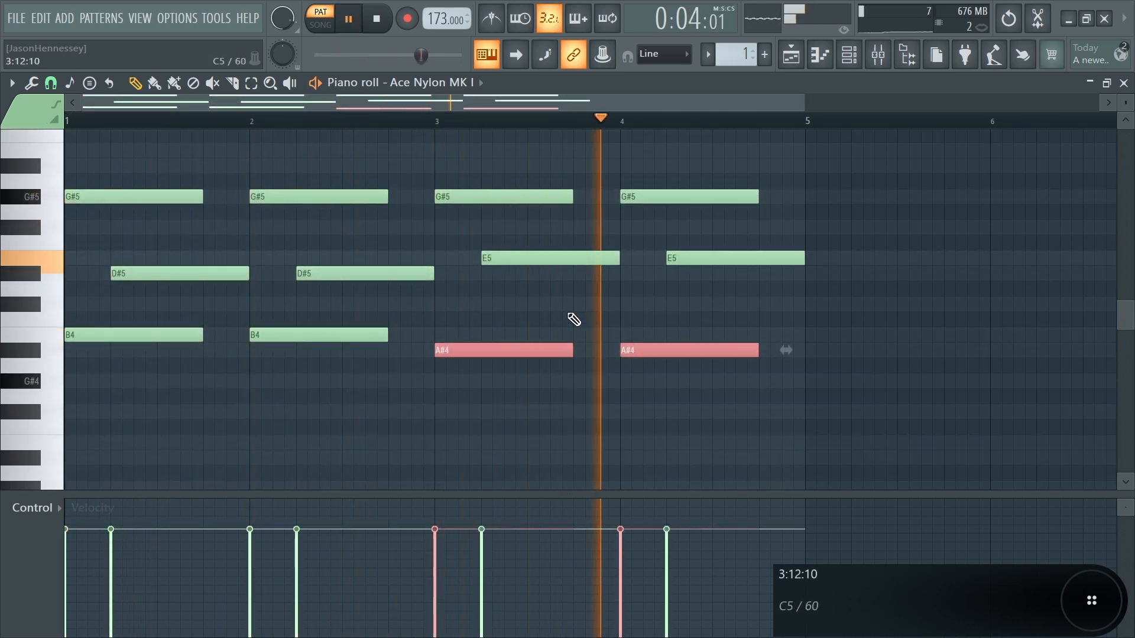
left_click(590, 305, "ctrl")
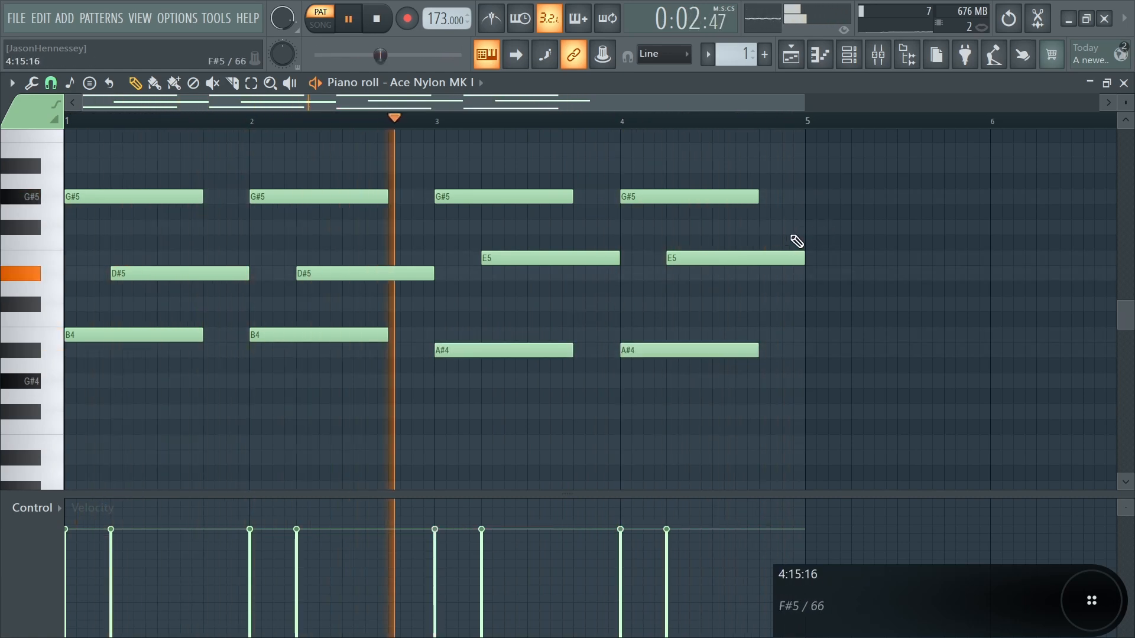
key("space")
- Stagger the chords by shifting the B4 and A#4 notes to beat two and the D#5 and E5 notes to beat three of each bar
scroll(1, 389, "up", 6)
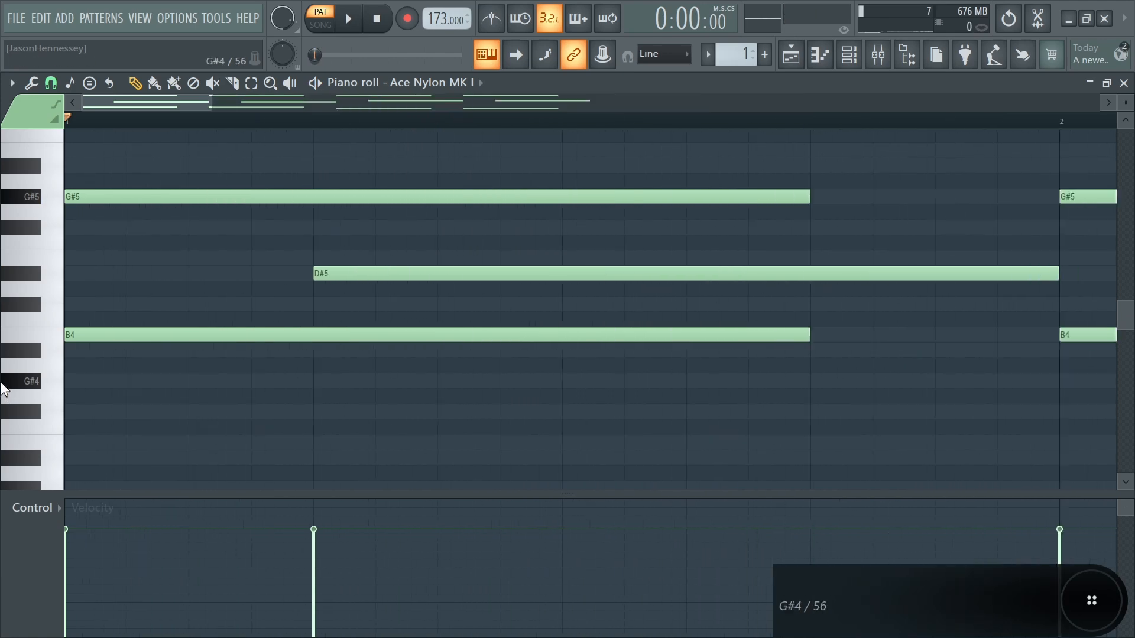
scroll(236, 293, "down", 5)
left_click_drag(166, 178, 879, 213)
left_click_drag(921, 342, 521, 387)
left_click_drag(998, 314, 178, 437)
scroll(13, 385, "up", 6)
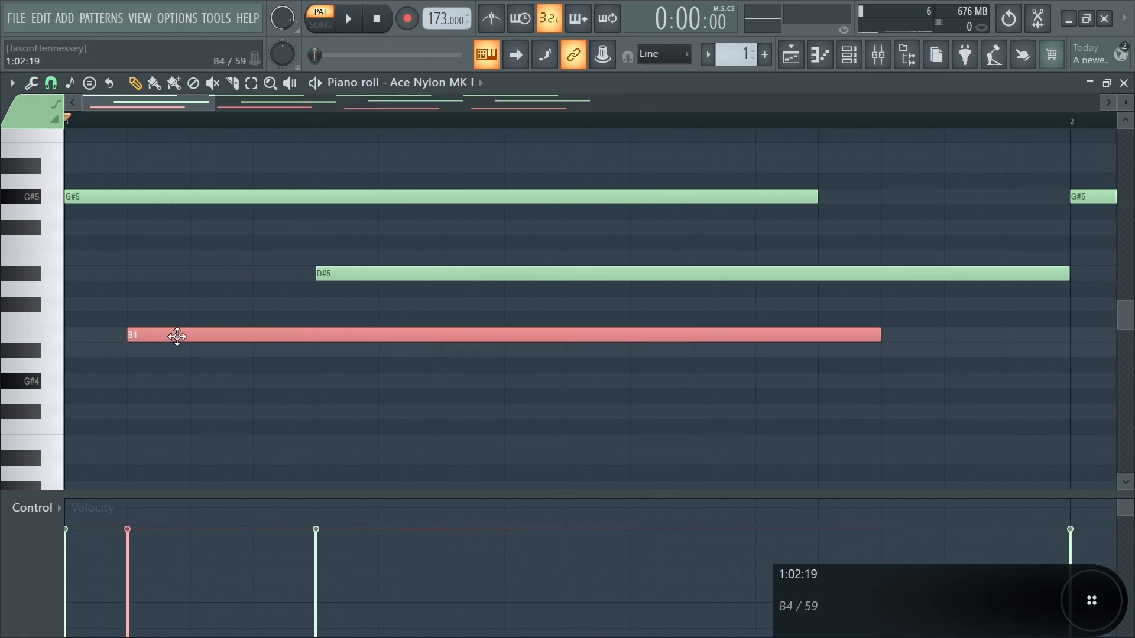
key("space")
scroll(332, 368, "down", 5)
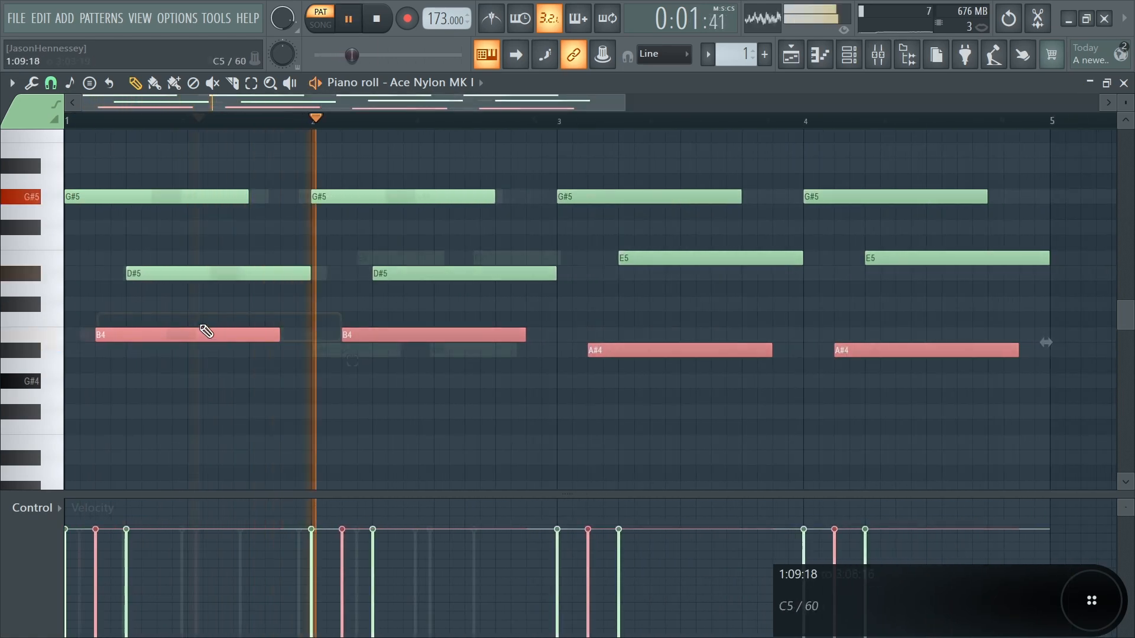
key("space")
scroll(160, 331, "up", 5)
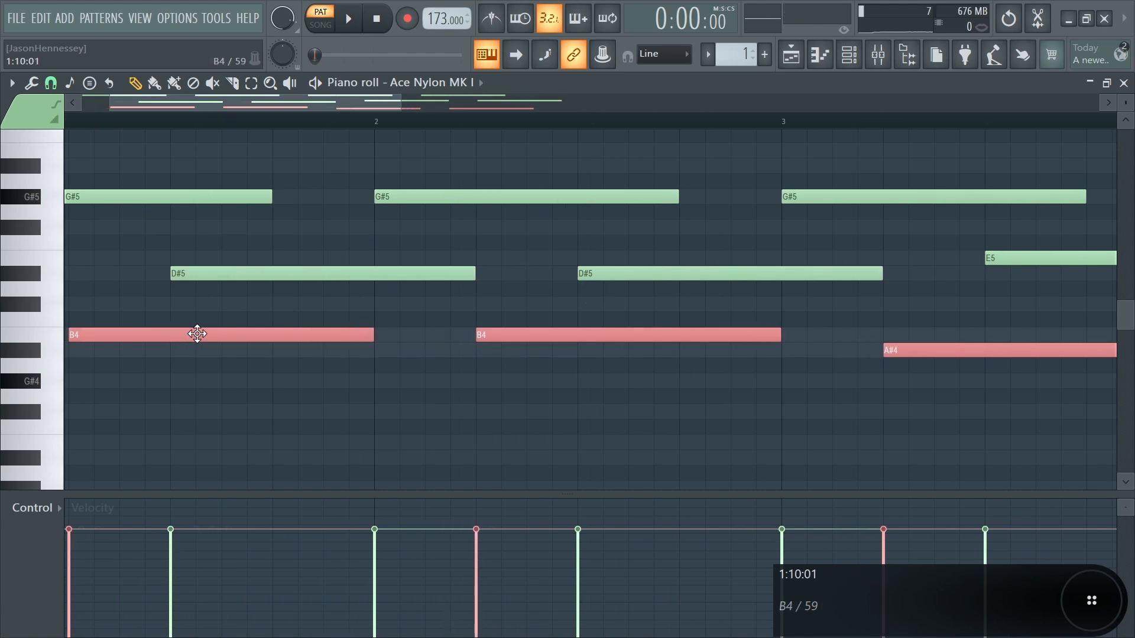
key("space")
scroll(274, 362, "down", 5)
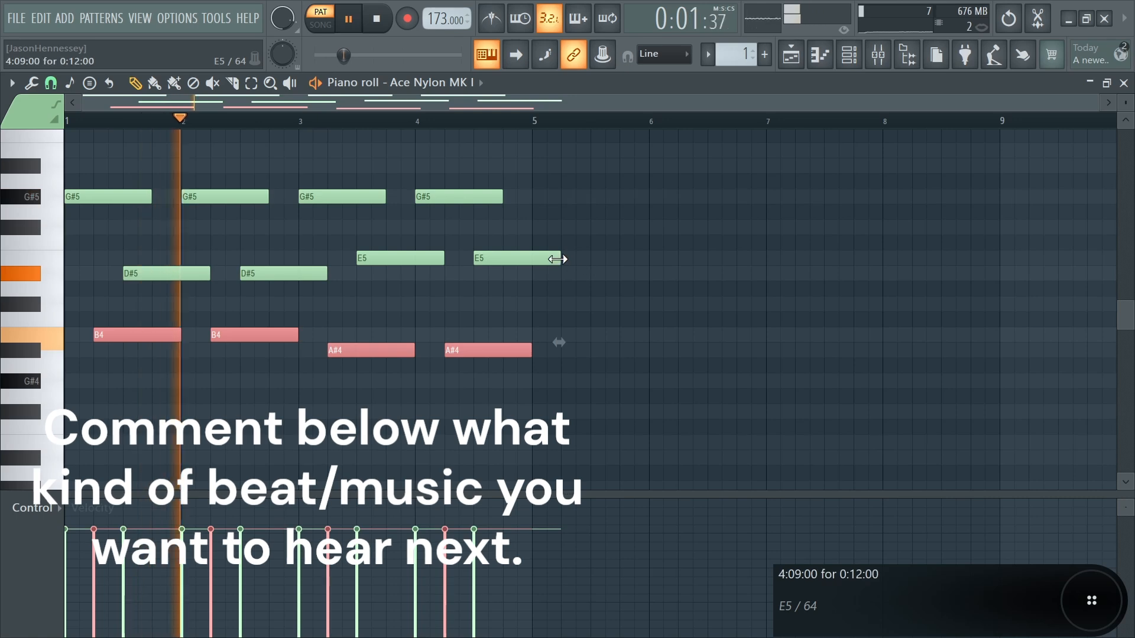
- Trim the last E5 note to end at bar 5 and duplicate the four-bar pattern to fill 16 bars
left_click_drag(557, 259, 525, 263)
left_click_drag(637, 165, 9, 509)
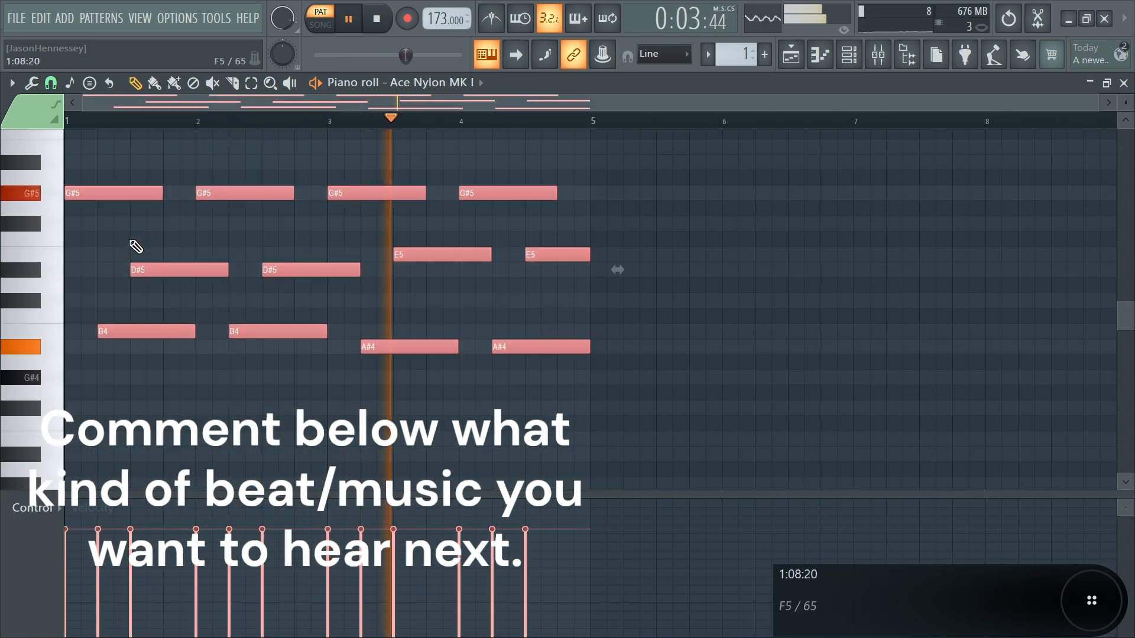
key("ctrl+b")
key("ctrl+b")
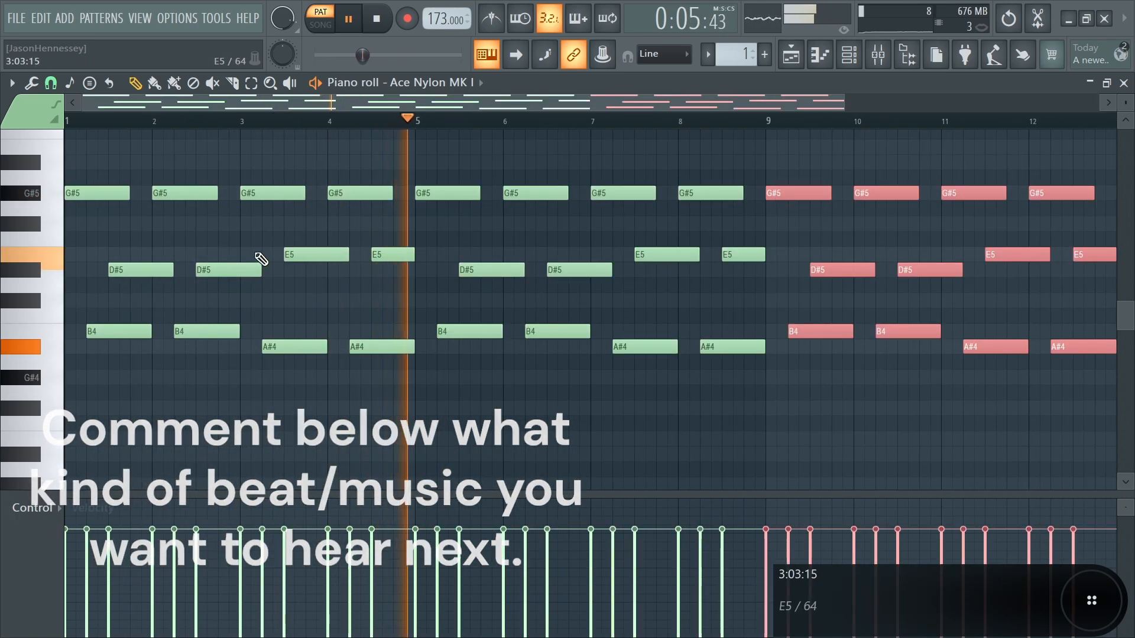
key("ctrl+b")
key("ctrl+b")
key("ctrl+z")
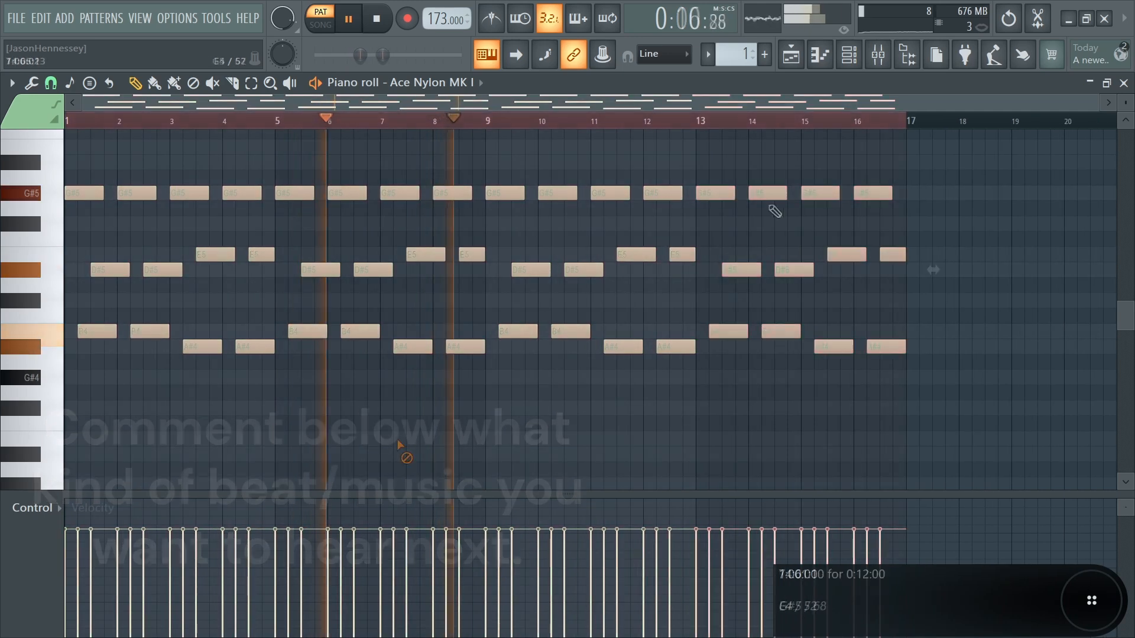
key("space")
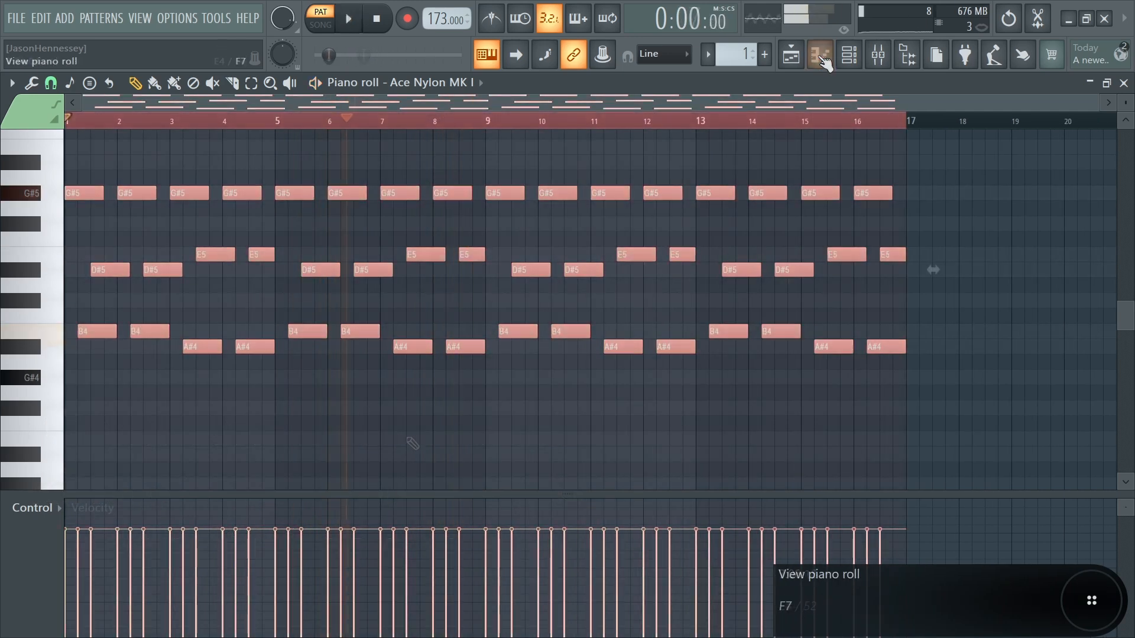
- Open the piano roll of the Close Grand channel and play the guitar pattern as a reference
left_click(865, 55)
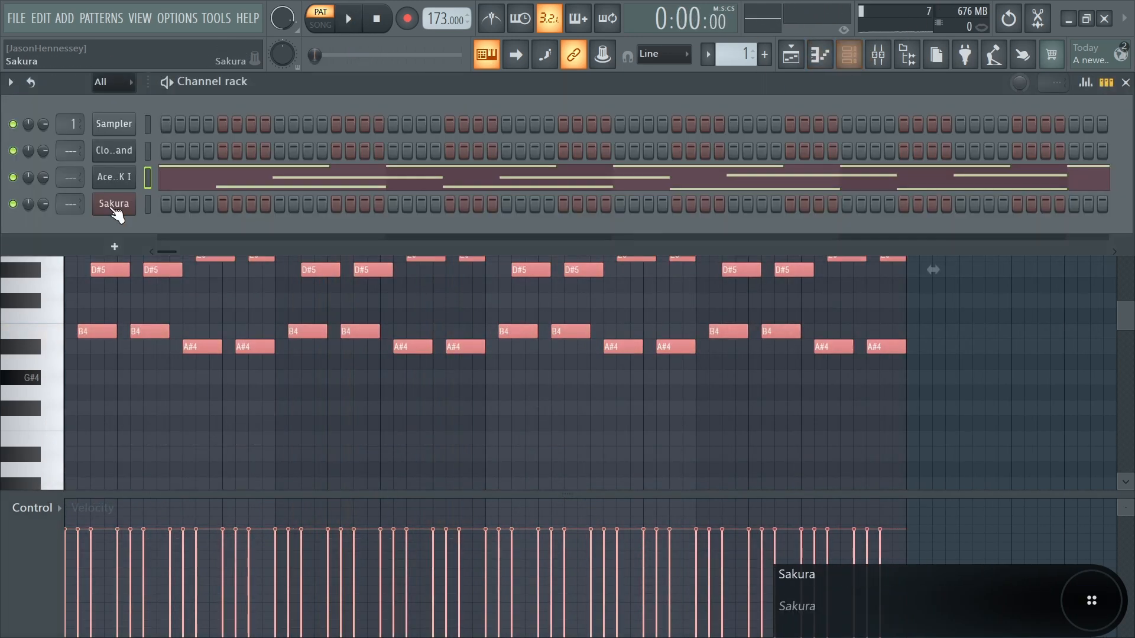
right_click(112, 155)
left_click(158, 146)
key("space")
scroll(72, 397, "down", 4)
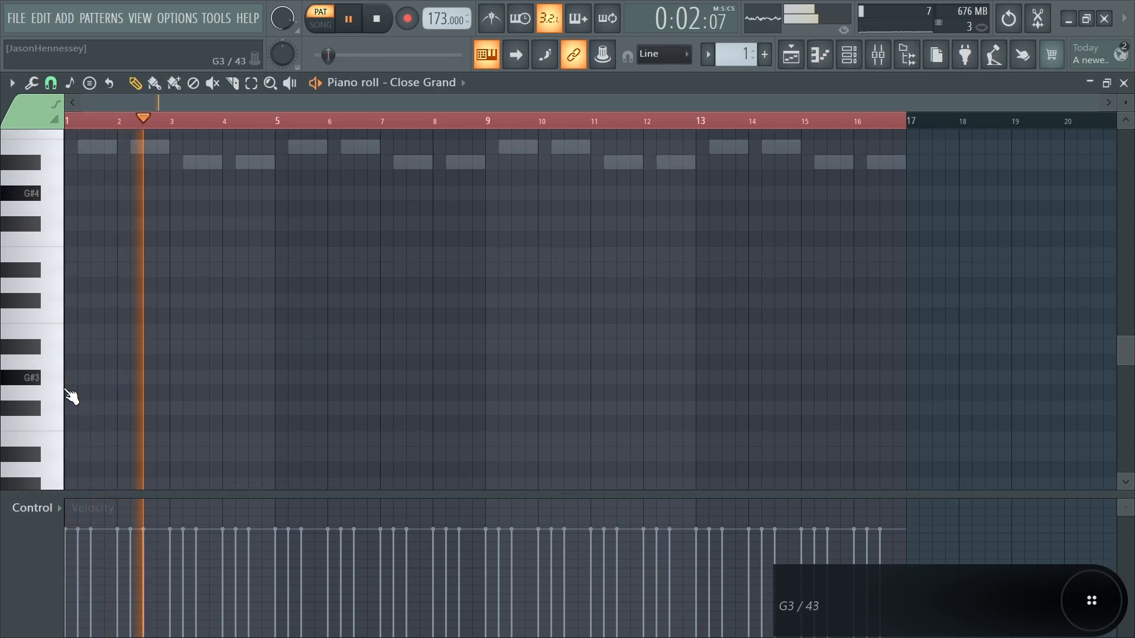
- Draw two-bar notes on G#3, G#4 and G#5 starting at bar 1 for the Close Grand piano
left_click(72, 377)
left_click_drag(89, 378, 169, 378)
scroll(72, 355, "up", 3)
left_click(72, 331)
scroll(71, 326, "up", 2)
left_click_drag(70, 270, 70, 240)
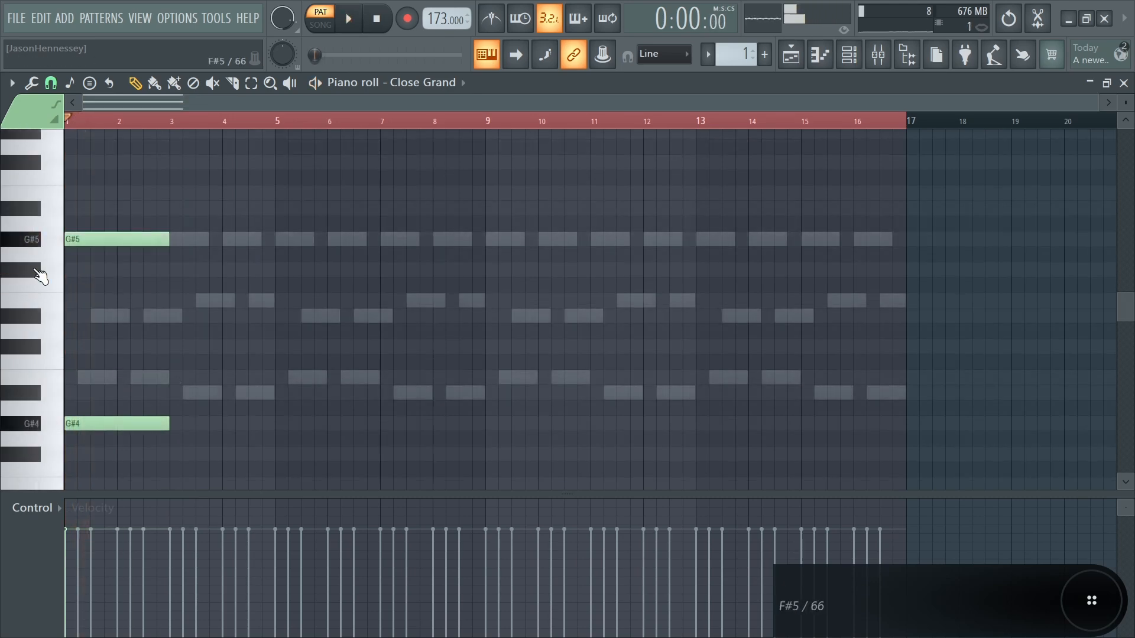
- Lower the opening G#5, D#5 and B4 piano notes by an octave, above G#3, and play the chord
left_click_drag(113, 189, 61, 385)
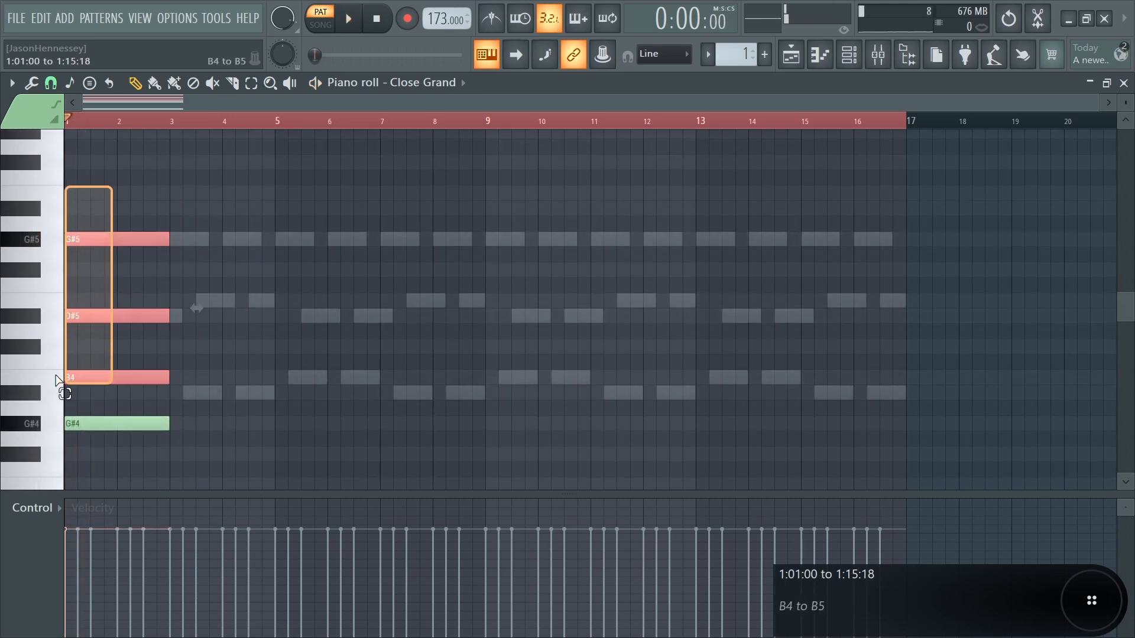
key("ctrl+Down")
scroll(35, 307, "down", 3)
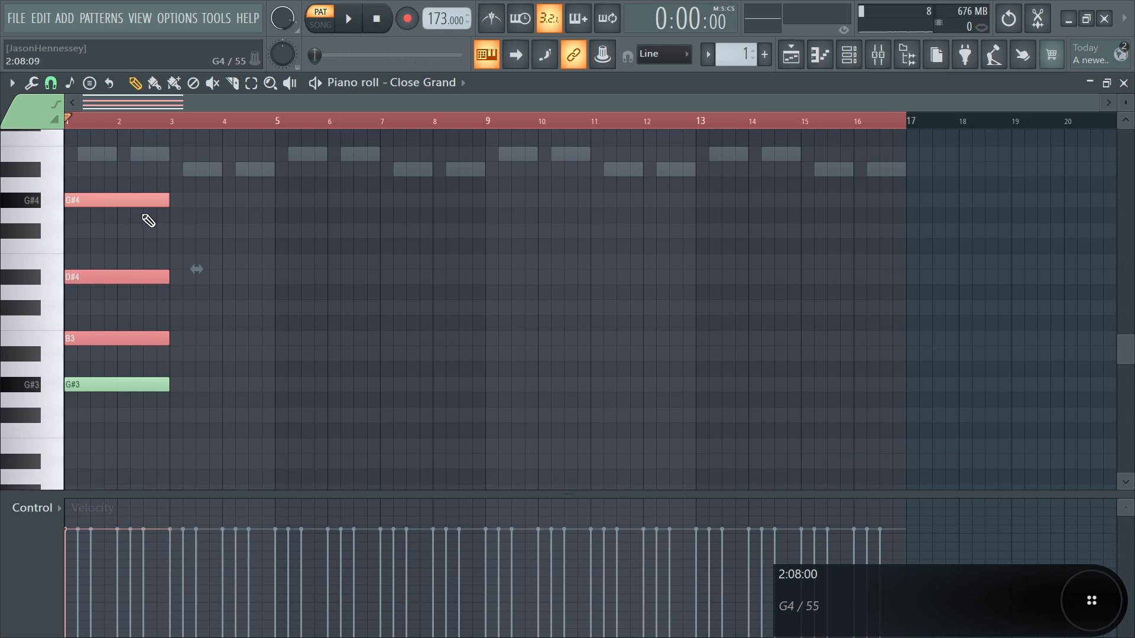
key("space")
scroll(109, 245, "up", 3)
left_click(198, 246, "ctrl")
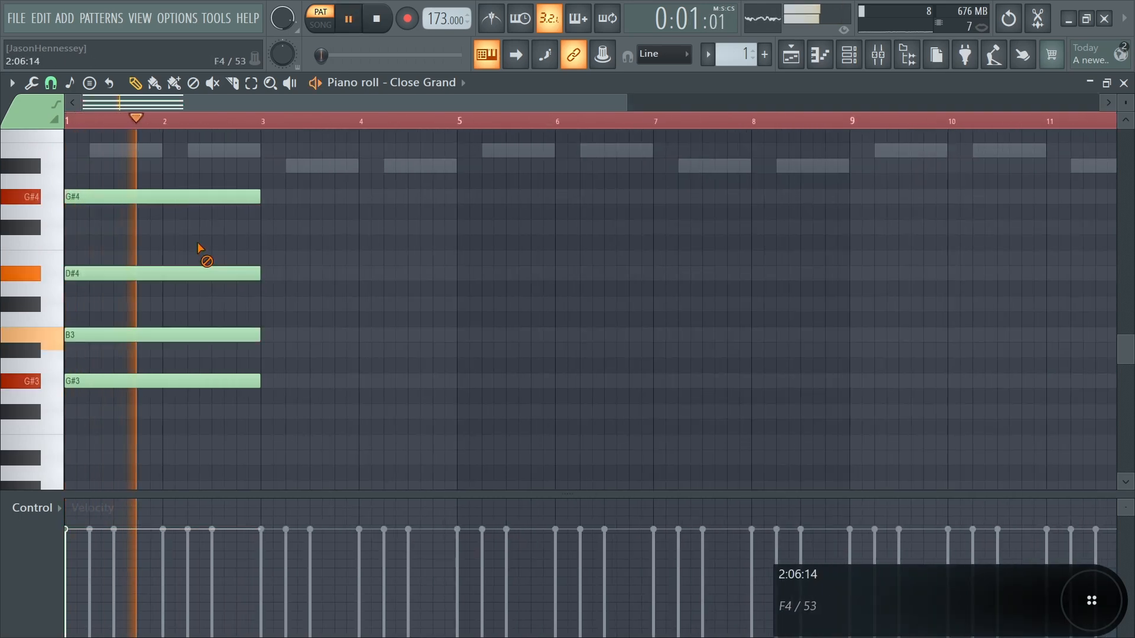
- Duplicate the two-bar G#3, B3, D#4 and G#4 chord to start at bar 3 and play it back
left_click_drag(301, 177, 122, 402)
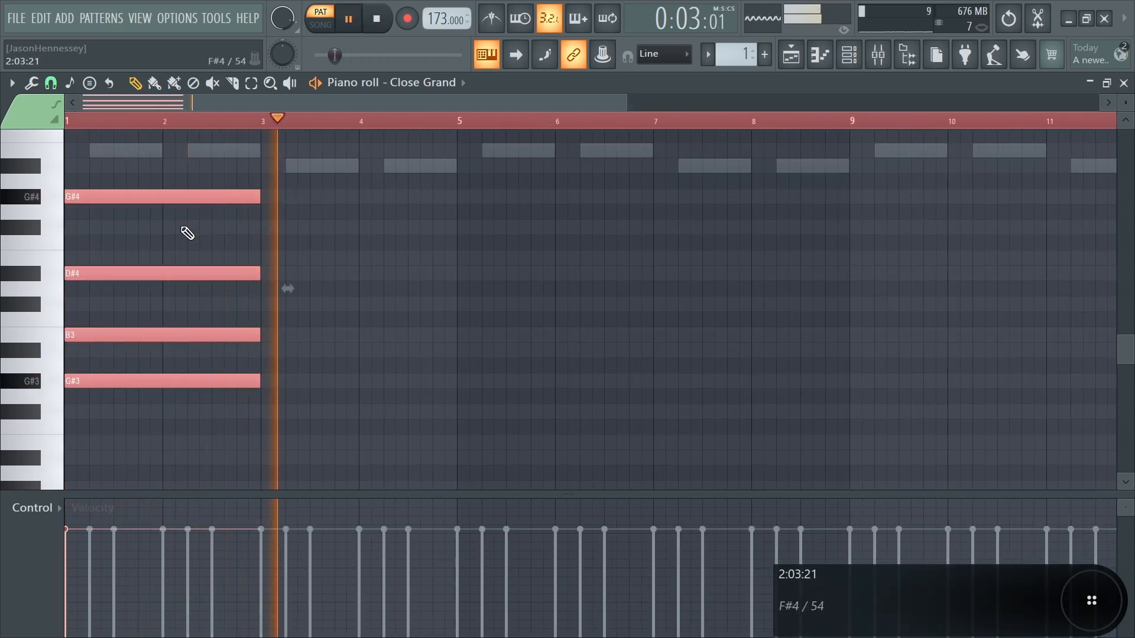
key("space")
left_click_drag(128, 198, 317, 201)
key("space")
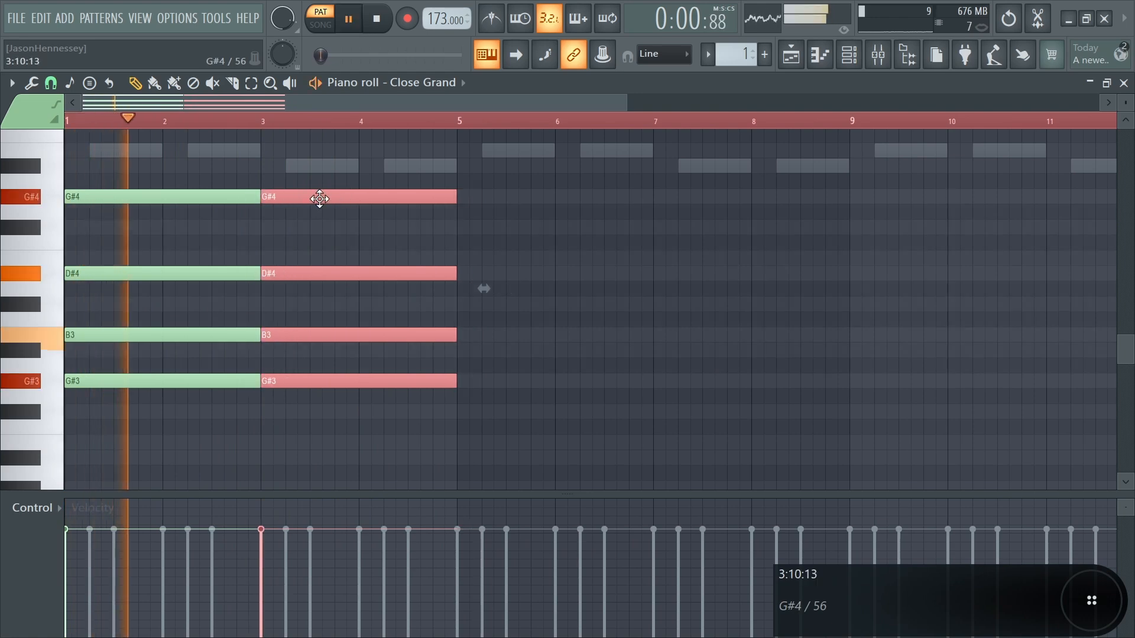
left_click(279, 246)
scroll(293, 292, "up", 2)
key("space")
- Raise the bar 3 chord by an octave, change its B4 to A#4 and D#5 to E5, and play it
left_click_drag(310, 272, 355, 483)
scroll(355, 417, "up", 4)
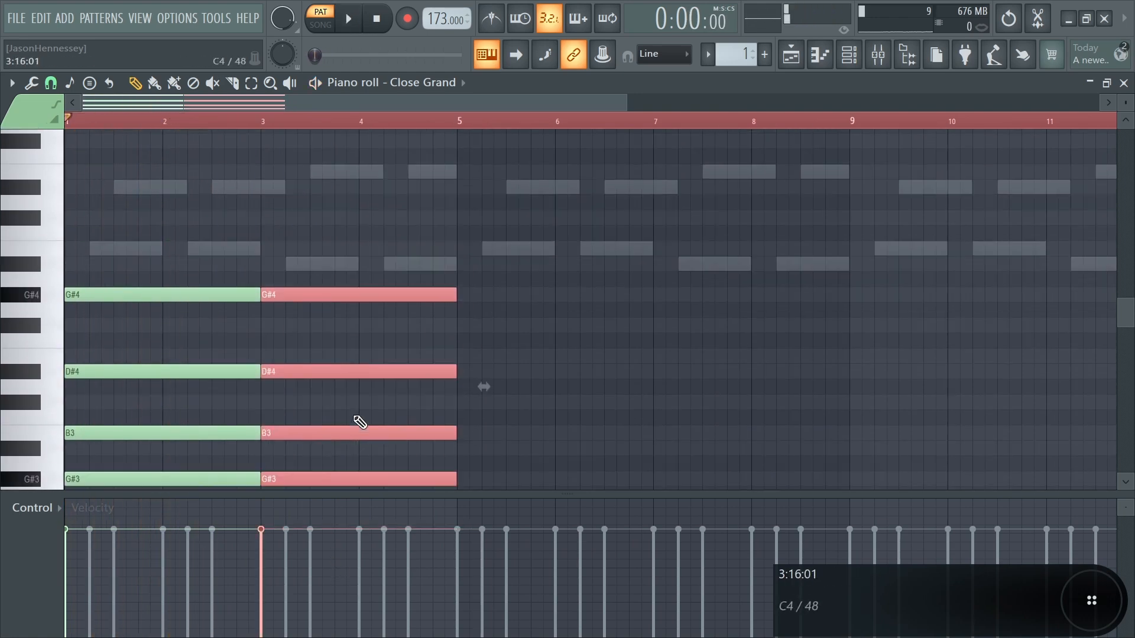
key("ctrl+Up")
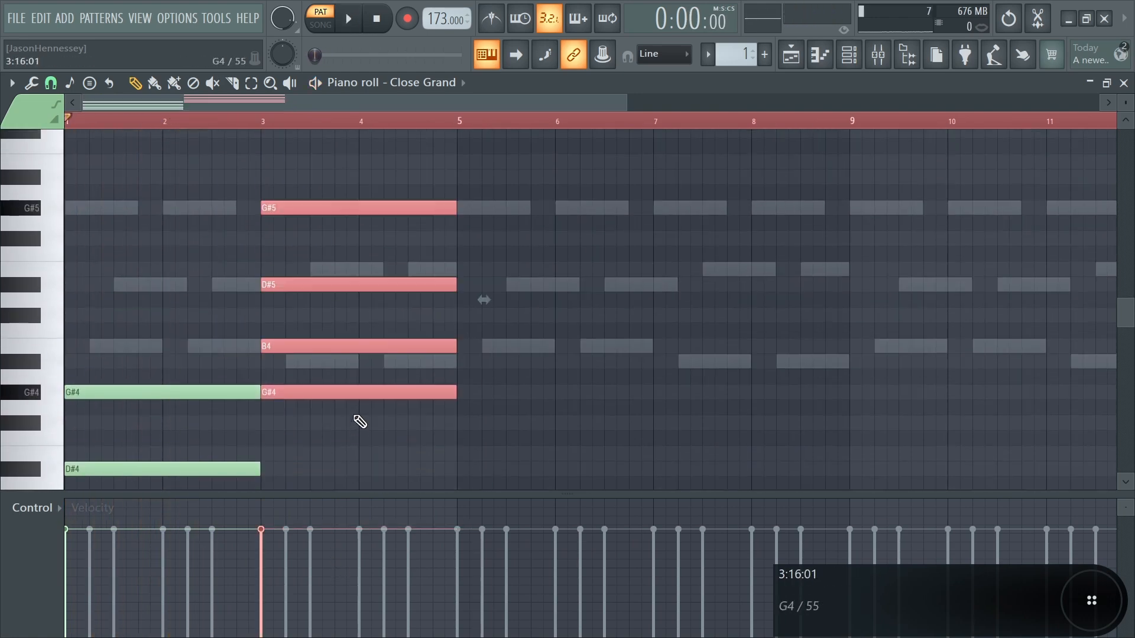
left_click(336, 447)
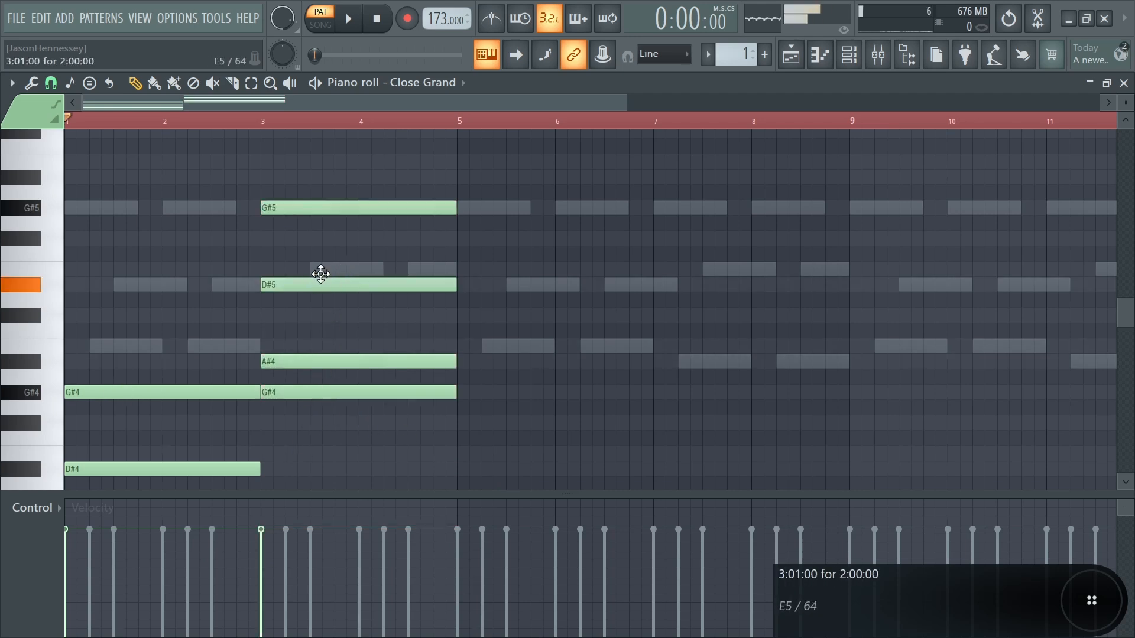
left_click_drag(318, 283, 322, 264)
key("space")
- Lower the whole bar 3 chord by an octave
left_click_drag(325, 198, 347, 398)
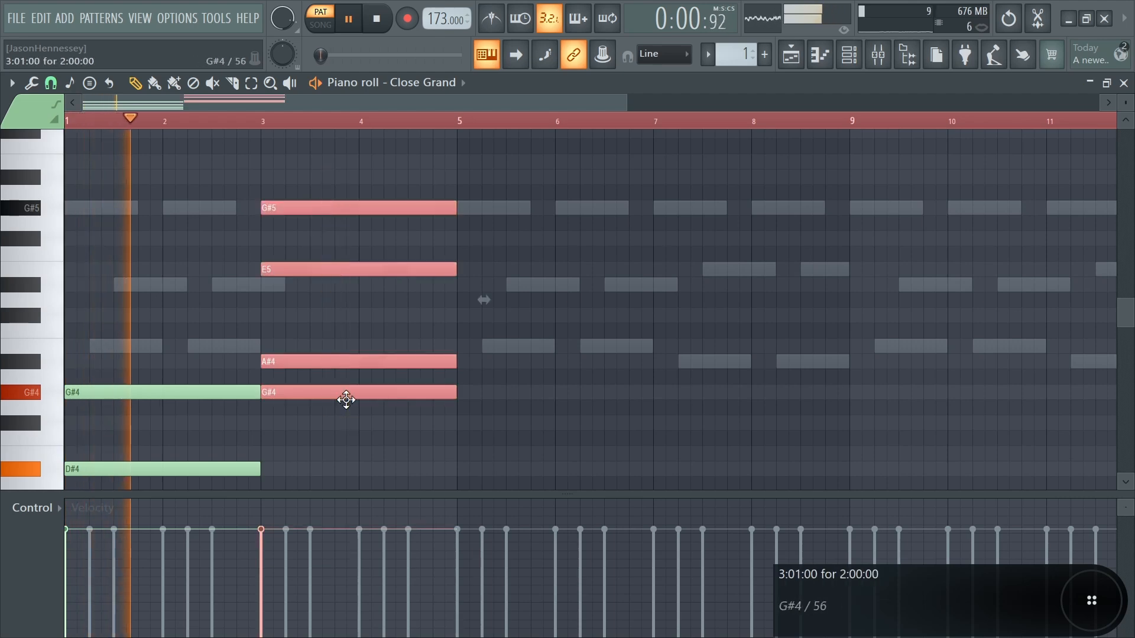
key("ctrl+Down")
scroll(360, 438, "down", 2)
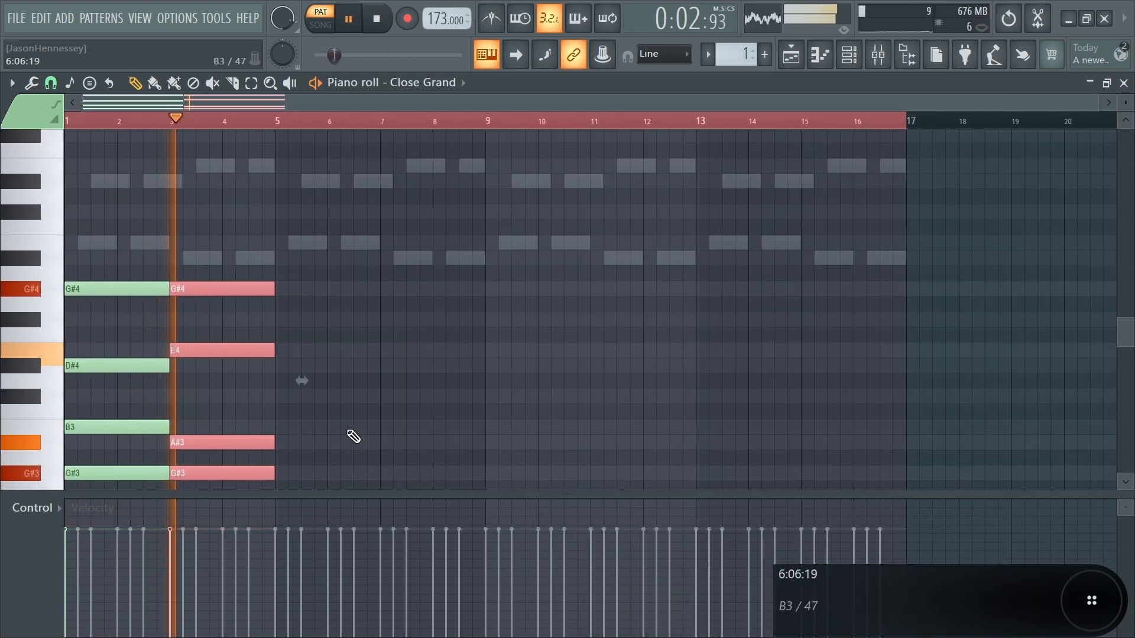
- Duplicate the four-bar chord progression to fill bars 5 through 8 and play it back
left_click_drag(321, 243, 122, 464)
left_click_drag(122, 464, 116, 476)
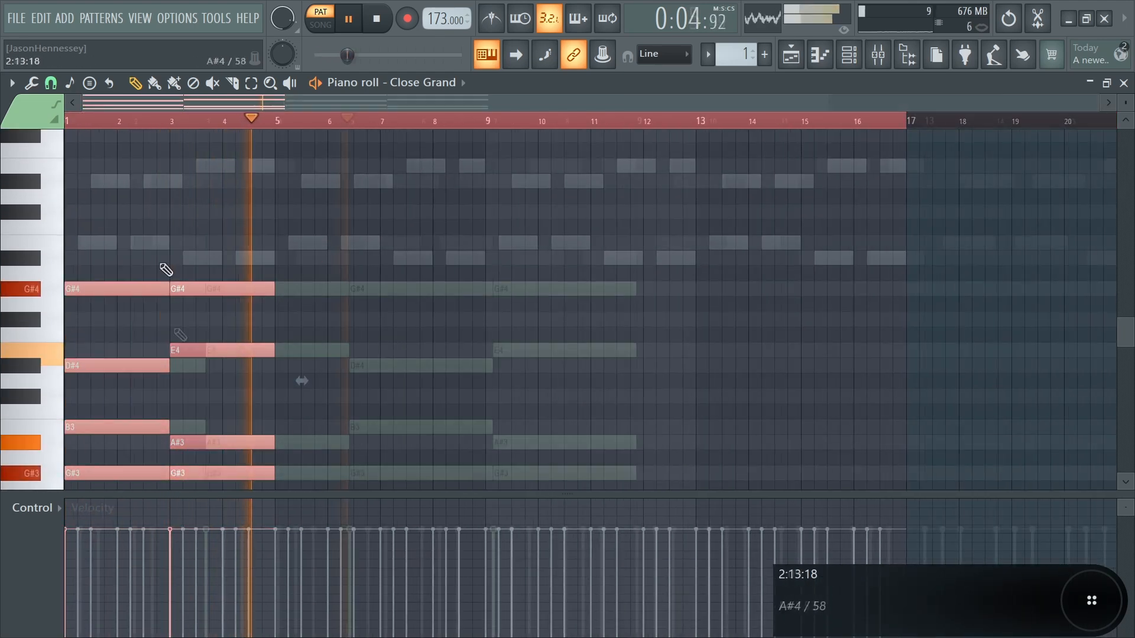
left_click_drag(114, 290, 353, 295)
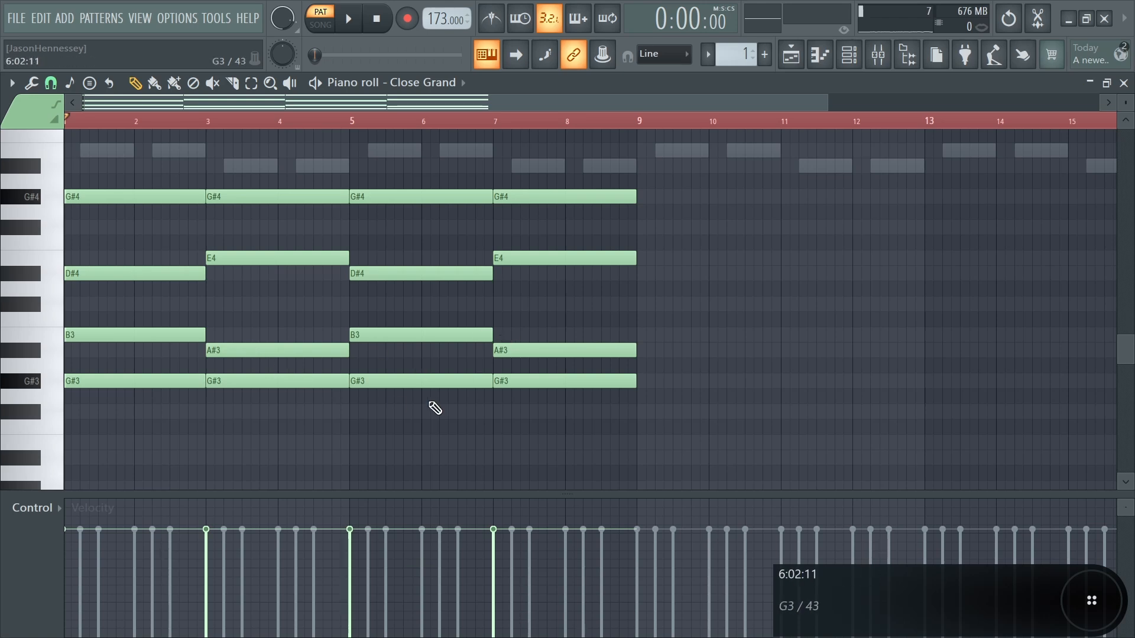
key("space")
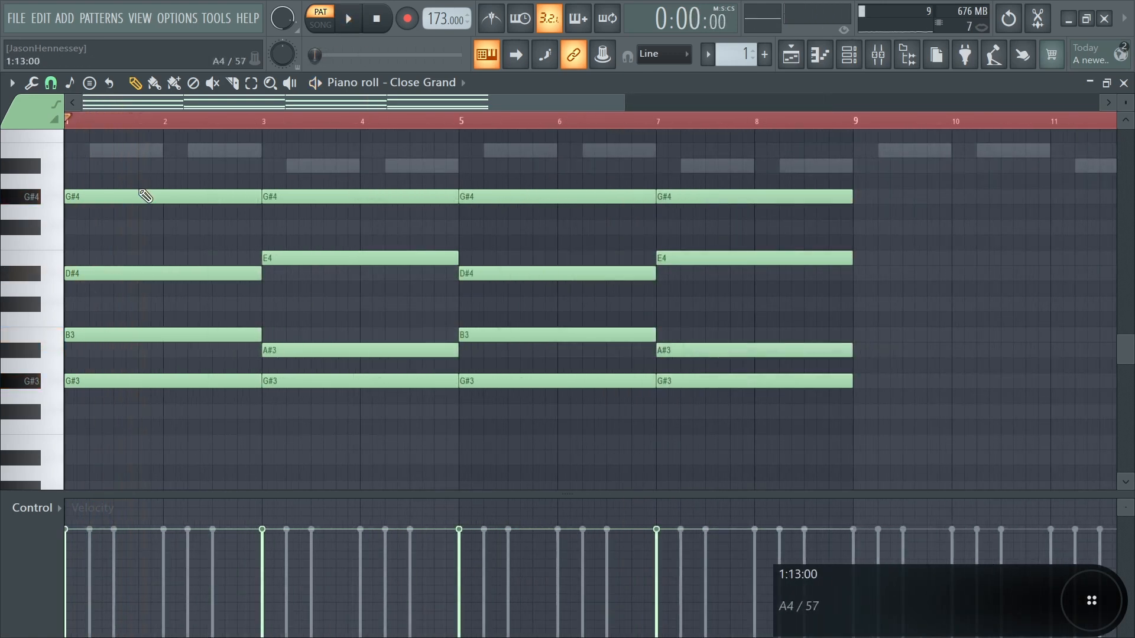
- Shorten the chord at bar 3 to one bar, keeping its start at bar 3
left_click_drag(160, 174, 198, 405)
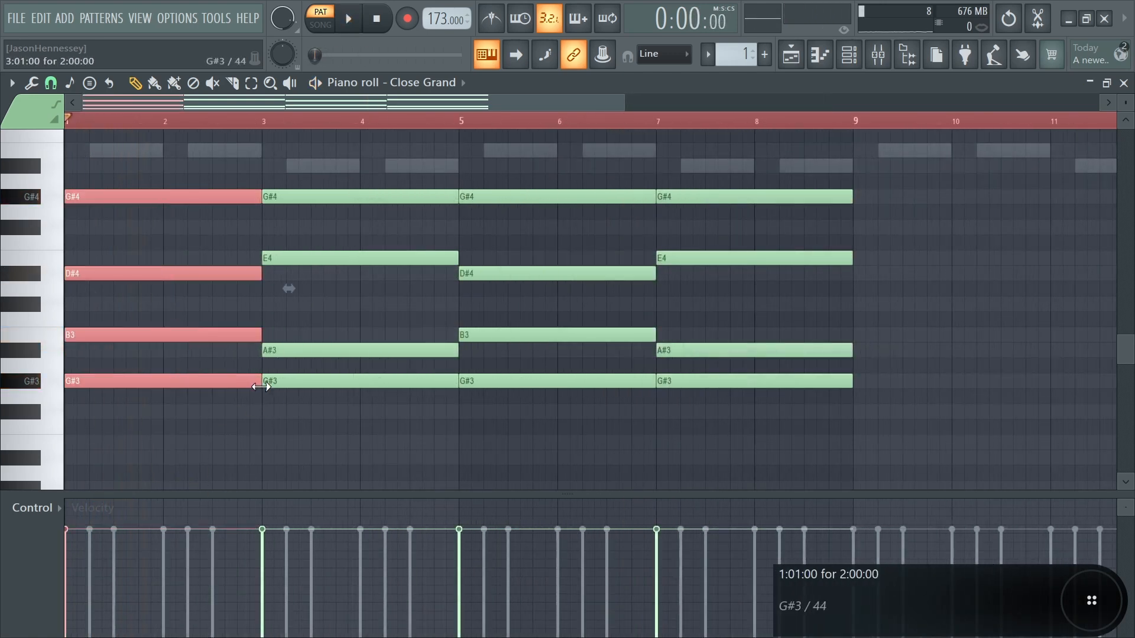
key("space")
left_click_drag(304, 179, 424, 391)
left_click(423, 392)
key("ctrl+z")
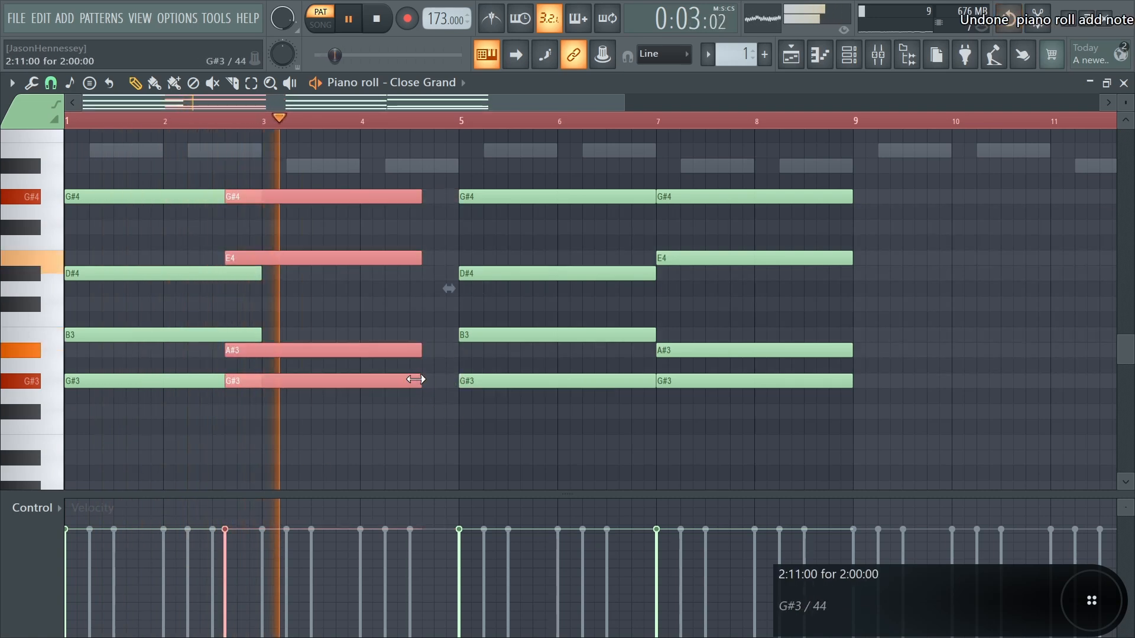
key("space")
left_click_drag(342, 383, 367, 381)
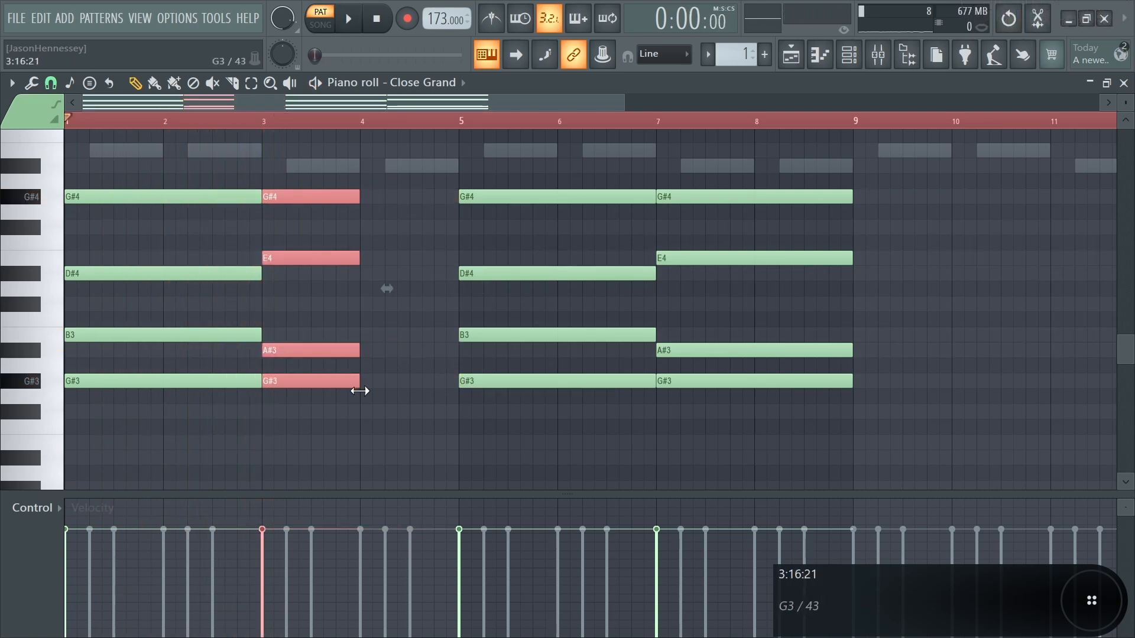
- Copy the one-bar chord from bar 3 to bar 4, deselect it and play the progression
scroll(350, 393, "up", 2)
left_click_drag(342, 195, 497, 196)
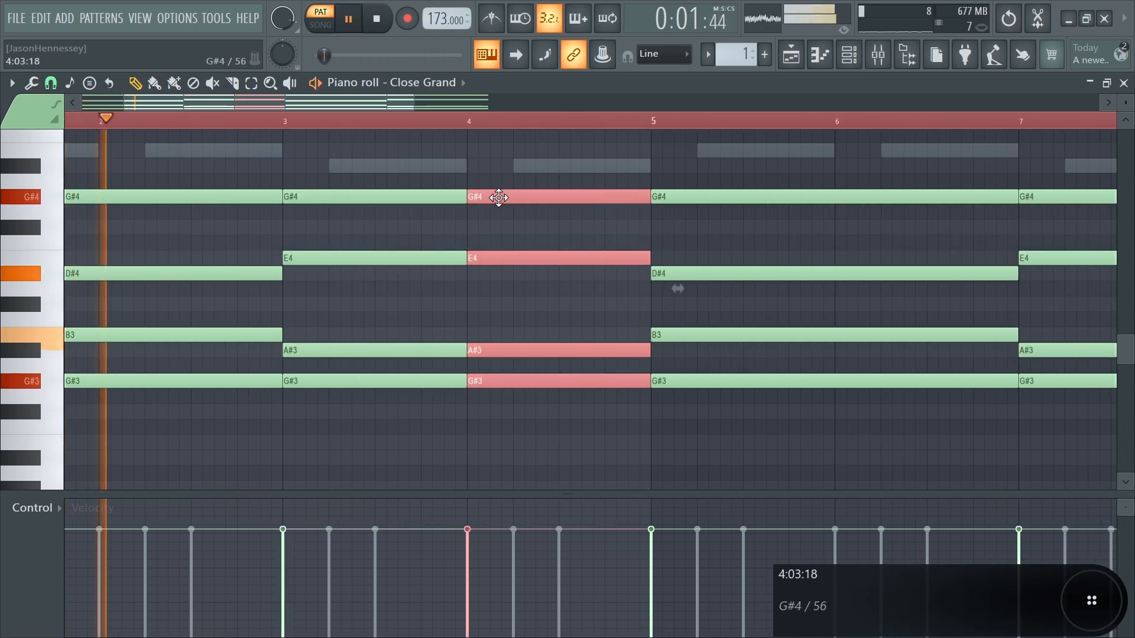
key("ctrl+d")
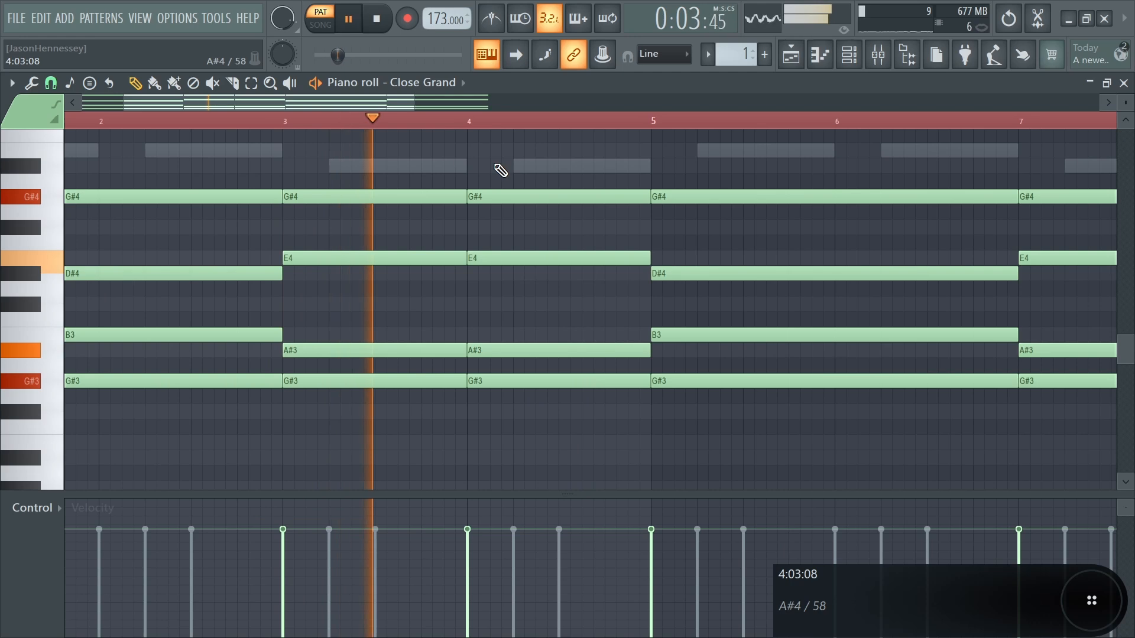
scroll(426, 309, "down", 2)
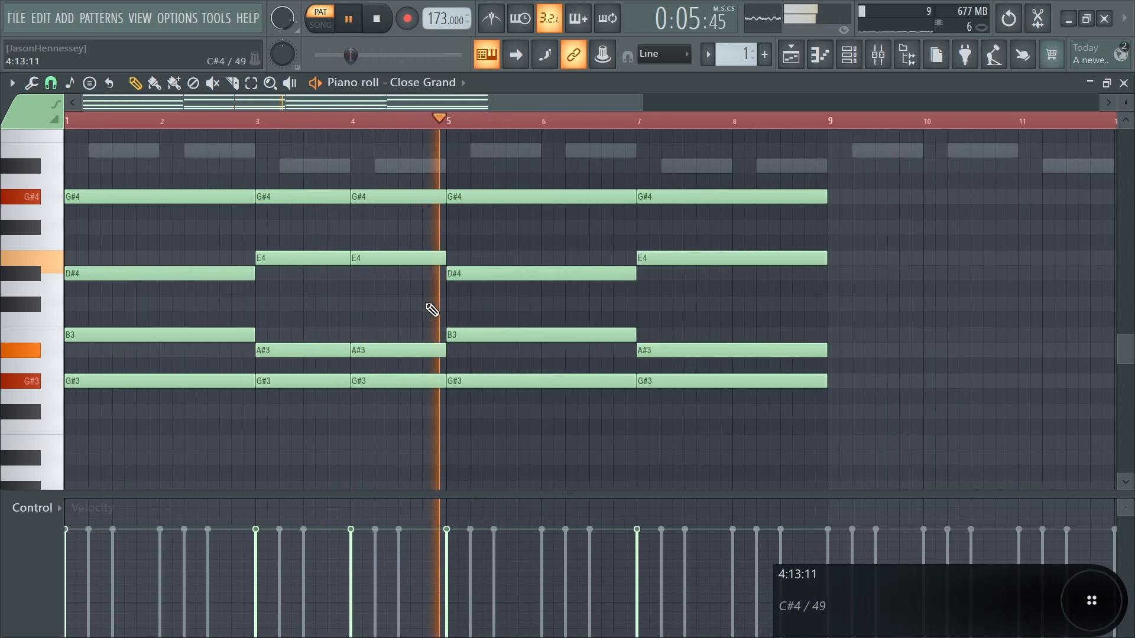
key("space")
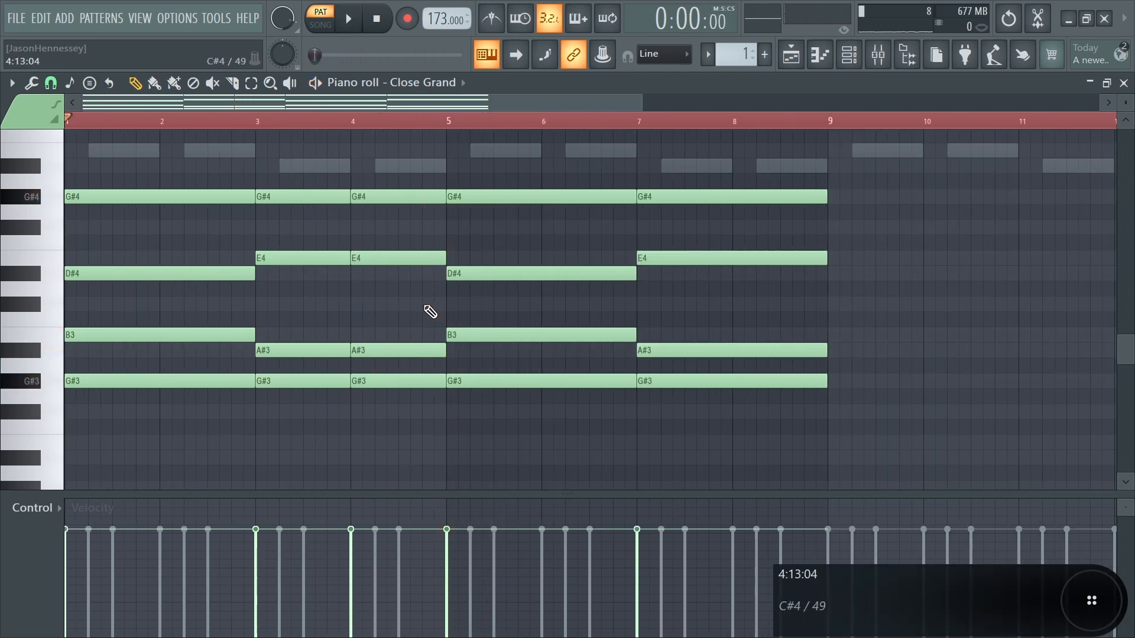
- Shorten the chord at bar 7 to end at bar 8
key("space")
left_click_drag(826, 226, 748, 223)
left_click_drag(747, 223, 731, 220)
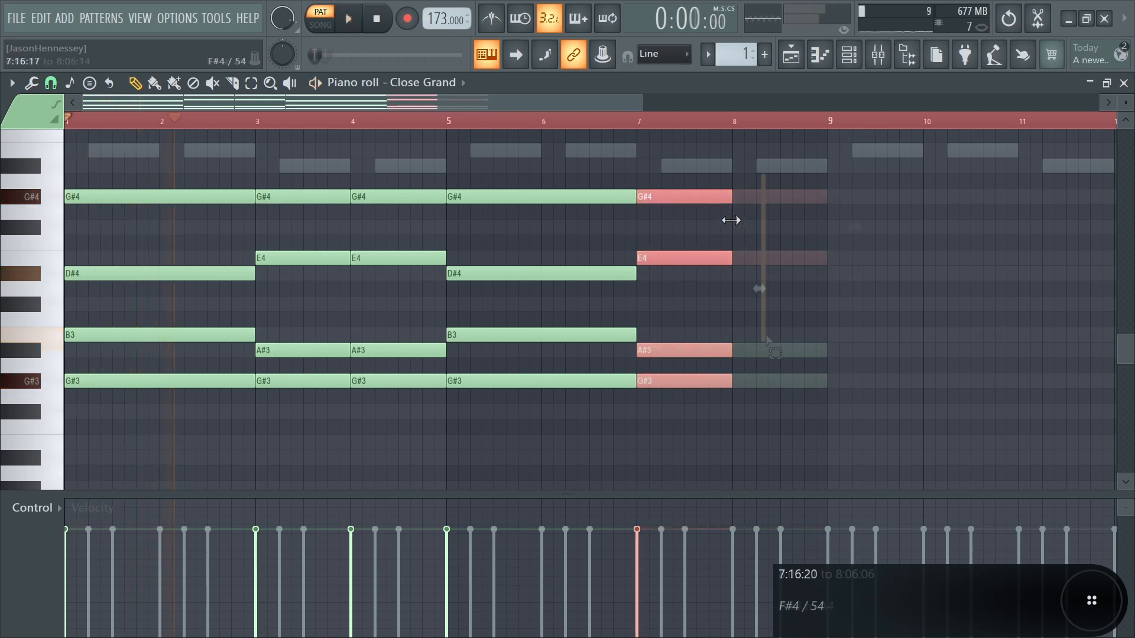
- Divide the bar 7 chord into two half-bar chords and change the second to E3, A#3, E4 and A#4
scroll(731, 210, "up", 3)
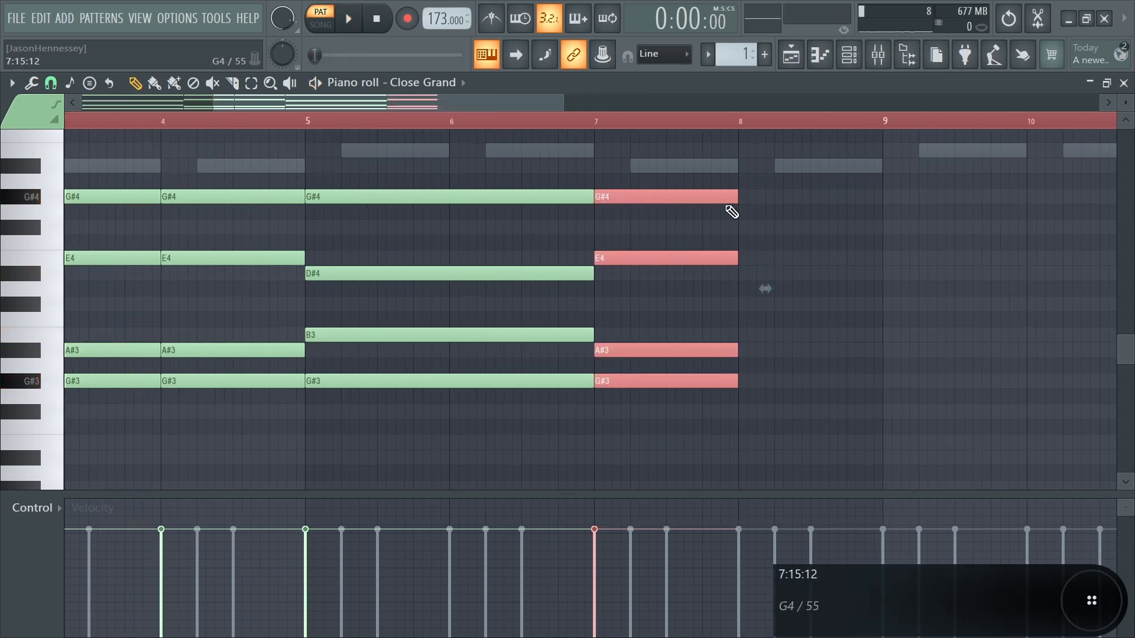
left_click_drag(636, 194, 689, 164)
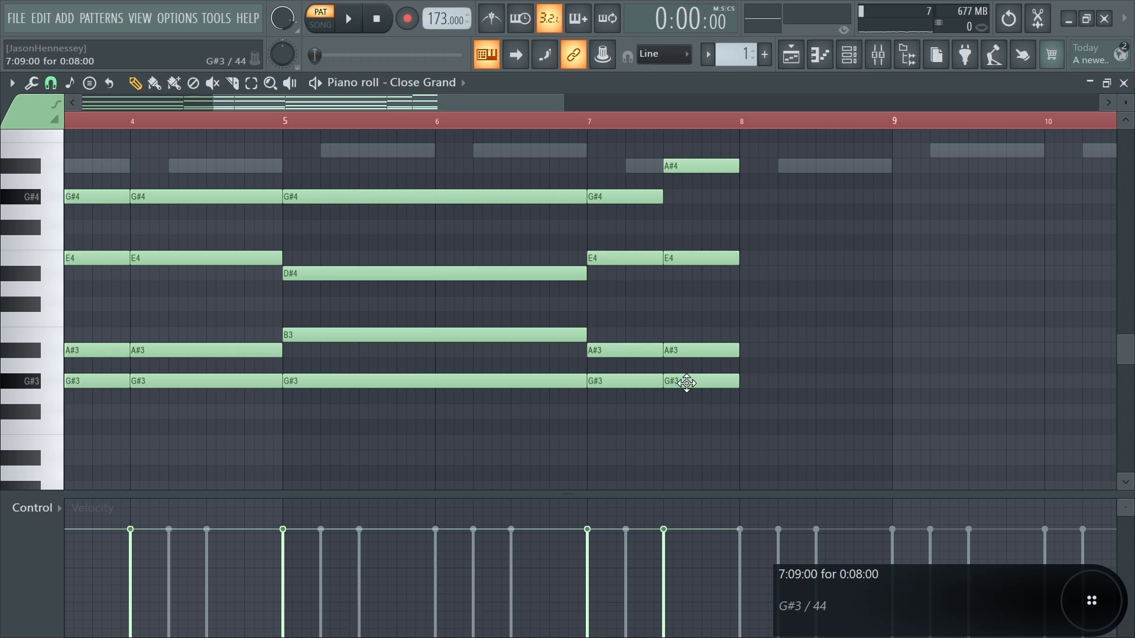
left_click_drag(688, 394, 690, 453)
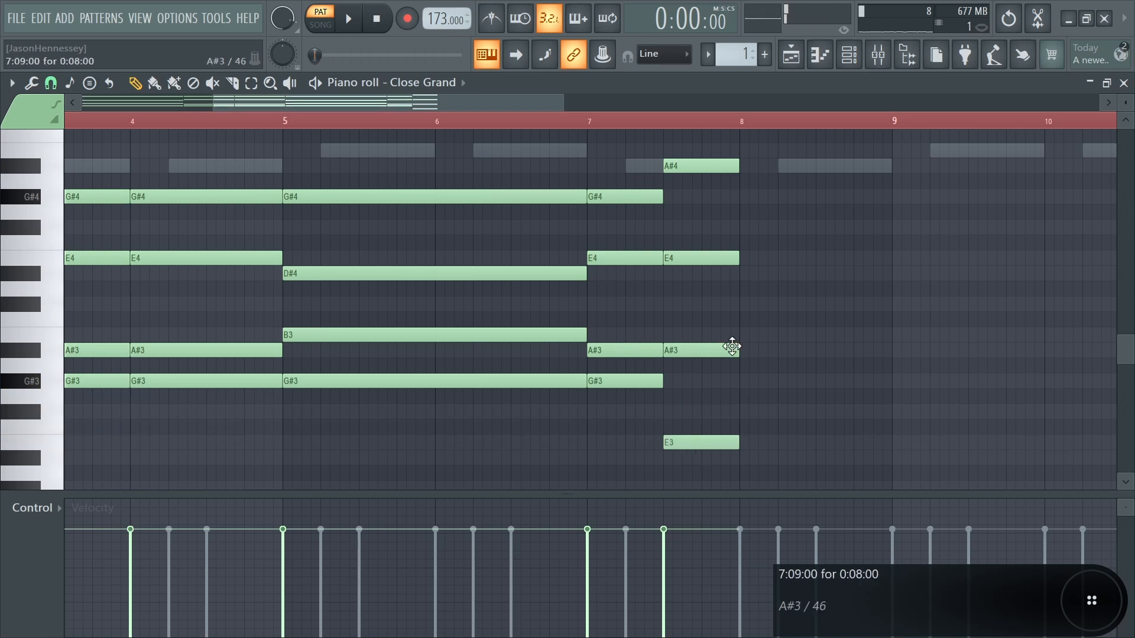
- Copy the one-bar G#3, A#3, E4 and G#4 chord to bar 8, ending at bar 9, and play it
scroll(661, 347, "down", 3)
key("space")
mouse_move(514, 175)
left_mouse_down()
mouse_move(493, 435)
mouse_move(511, 427)
left_mouse_up()
scroll(522, 350, "up", 3)
left_click_drag(515, 201, 793, 203)
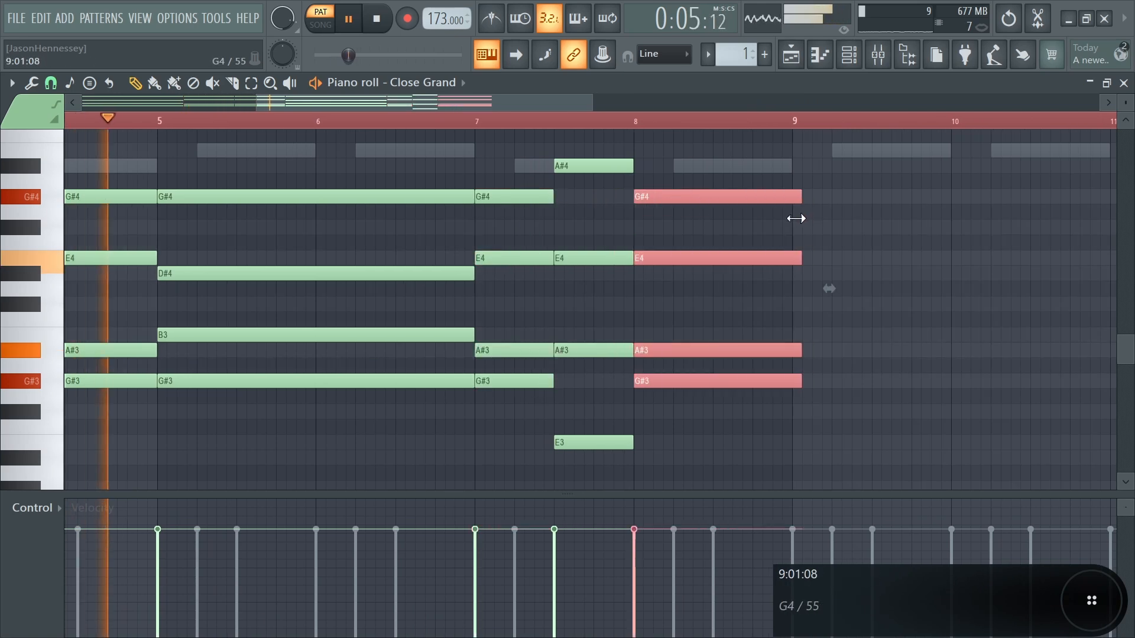
left_click(755, 236)
scroll(686, 243, "down", 3)
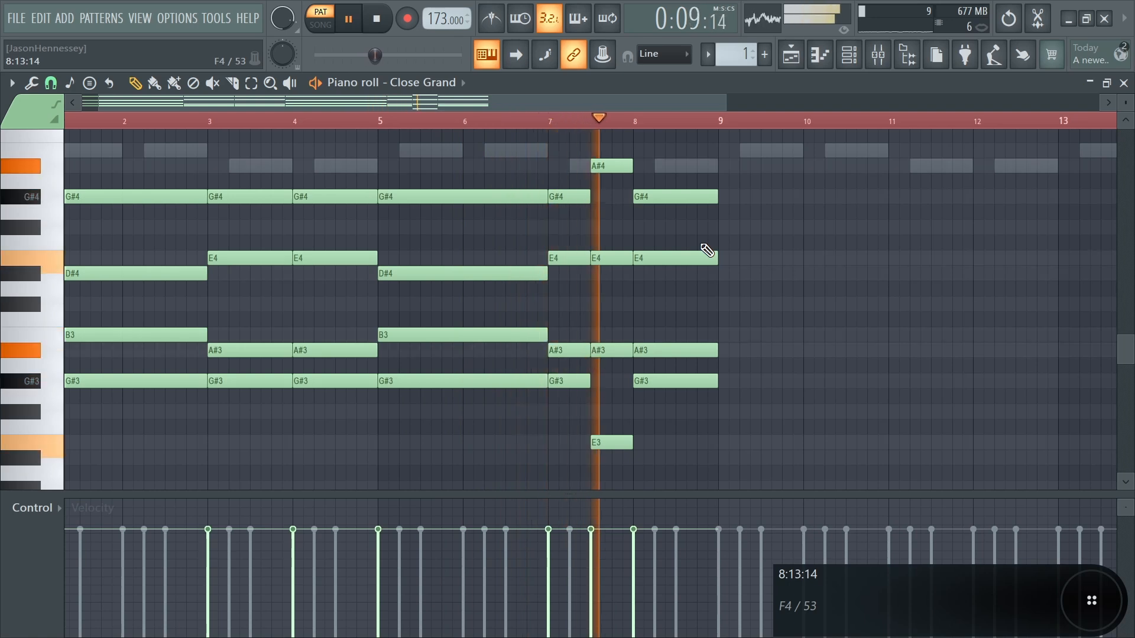
- Move the A#4-topped chord to beat four of bar 7, shorten it to one beat, and extend the preceding chord to meet it
scroll(679, 304, "up", 3)
key("space")
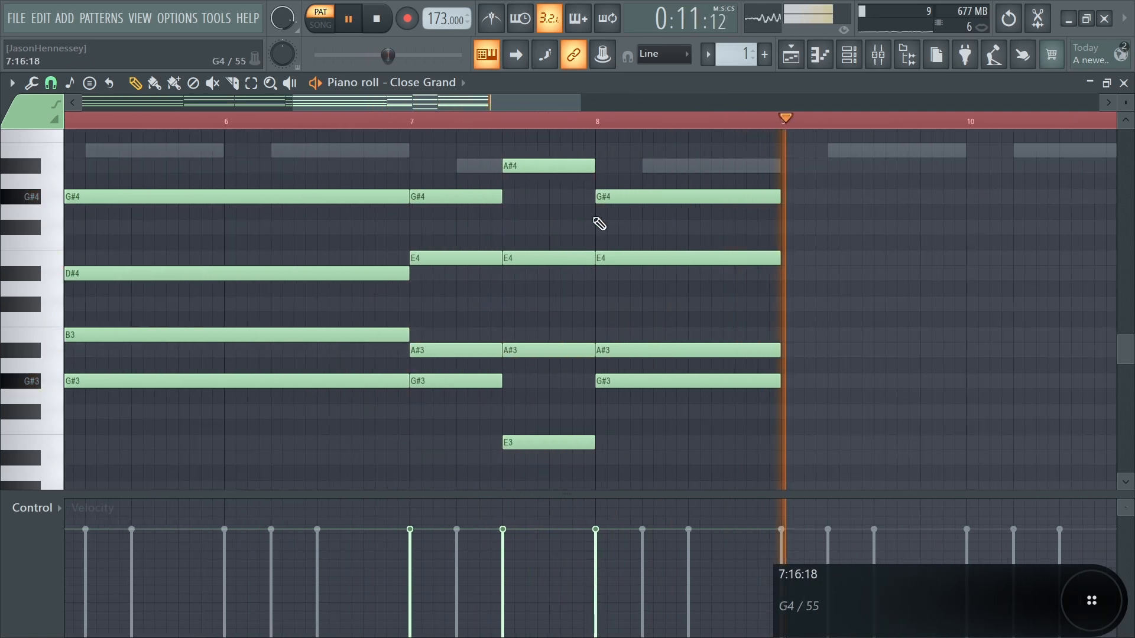
scroll(589, 235, "up", 3)
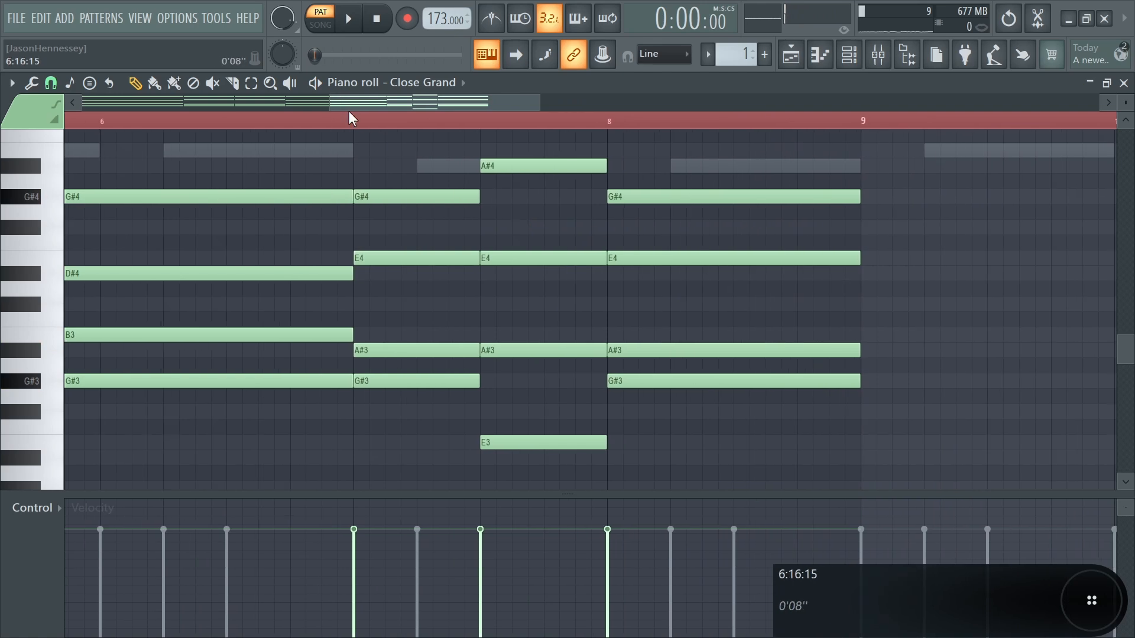
key("space")
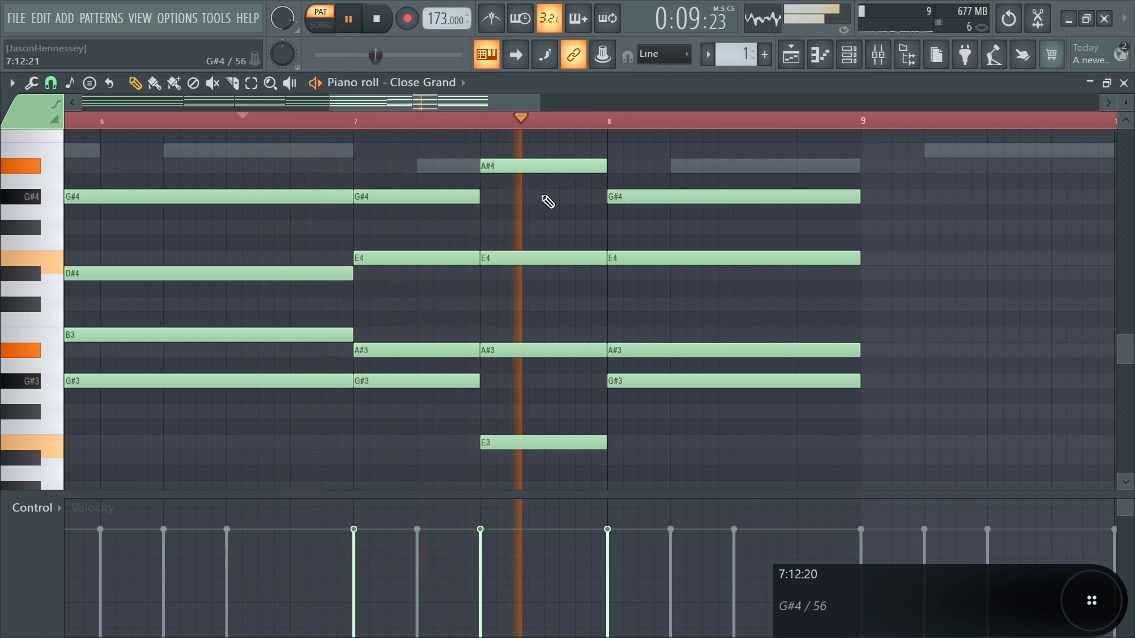
key("space")
left_click_drag(561, 159, 559, 480)
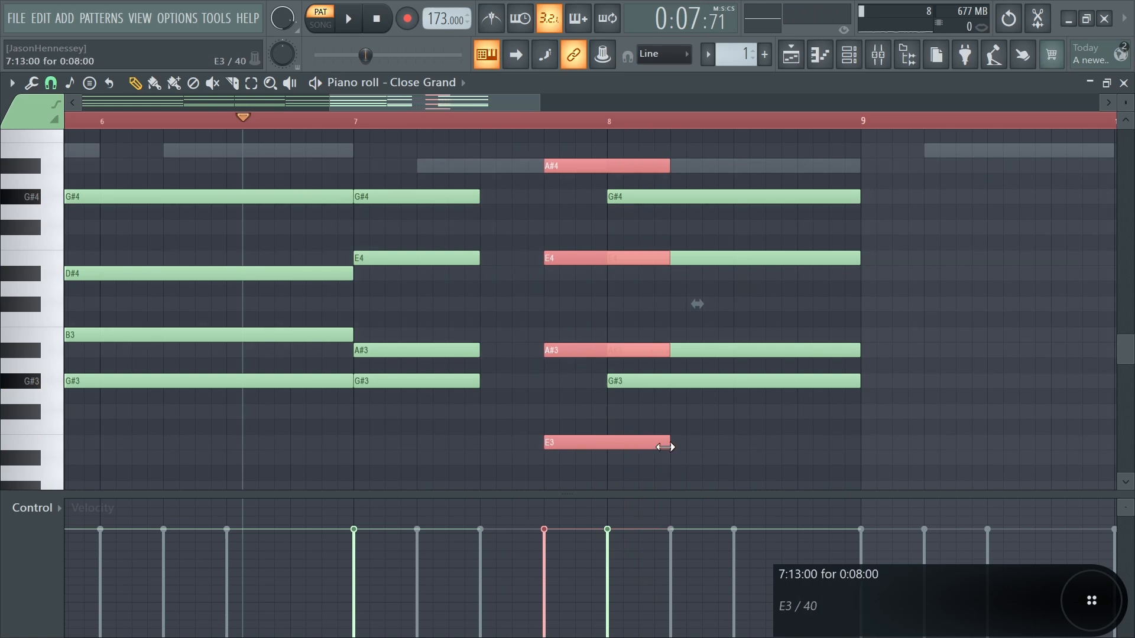
left_click_drag(448, 406, 475, 213)
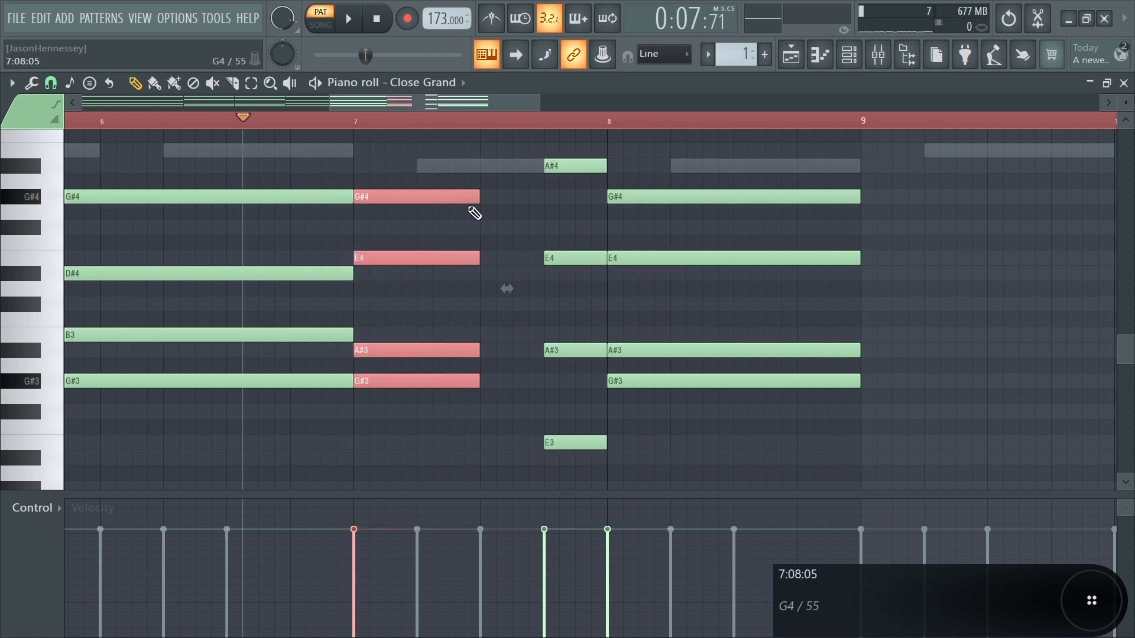
key("space")
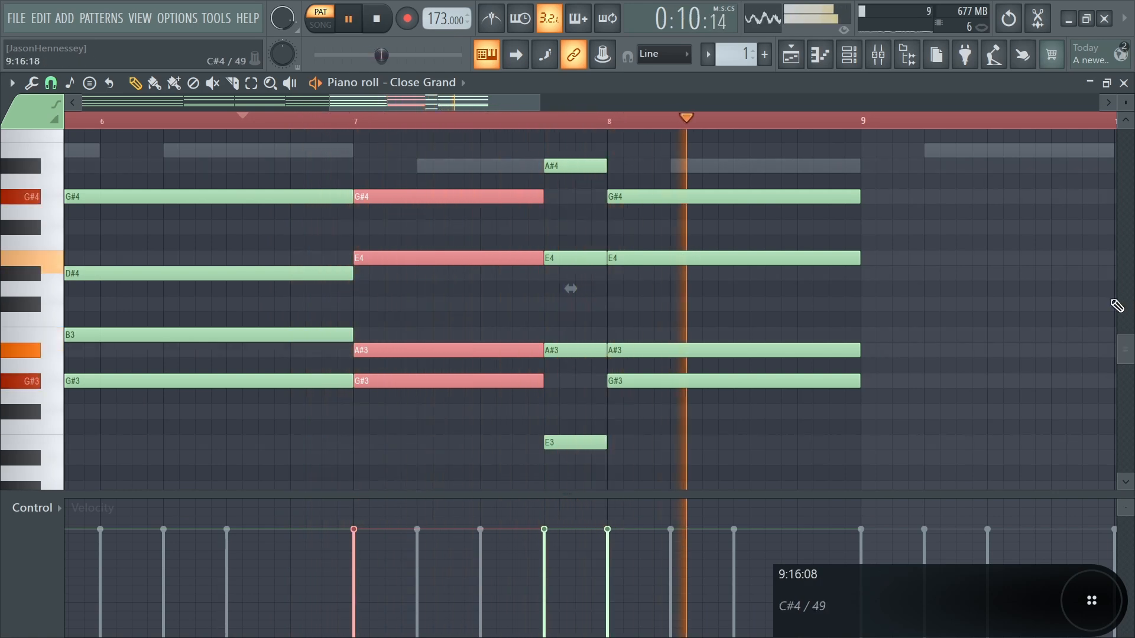
left_click(927, 302, "ctrl")
- Duplicate the complete eight-bar piano chord progression to start at bar 9, filling 16 bars
scroll(875, 300, "down", 5)
key("space")
left_click_drag(728, 133, 441, 500)
left_click(384, 236)
left_click_drag(720, 144, 55, 488)
scroll(133, 390, "down", 3)
left_click_drag(112, 331, 558, 375)
scroll(602, 347, "up", 3)
left_click(711, 183)
scroll(806, 266, "down", 2)
scroll(520, 256, "up", 2)
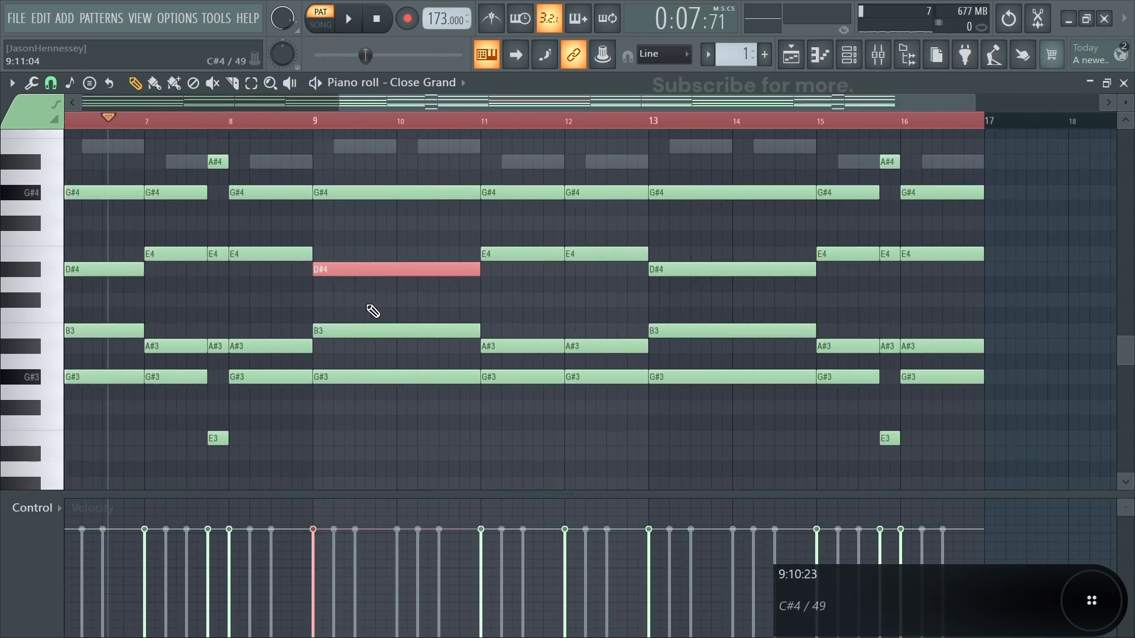
scroll(355, 312, "up", 1)
scroll(370, 279, "down", 3)
left_click_drag(602, 246, 904, 283)
scroll(467, 276, "up", 4)
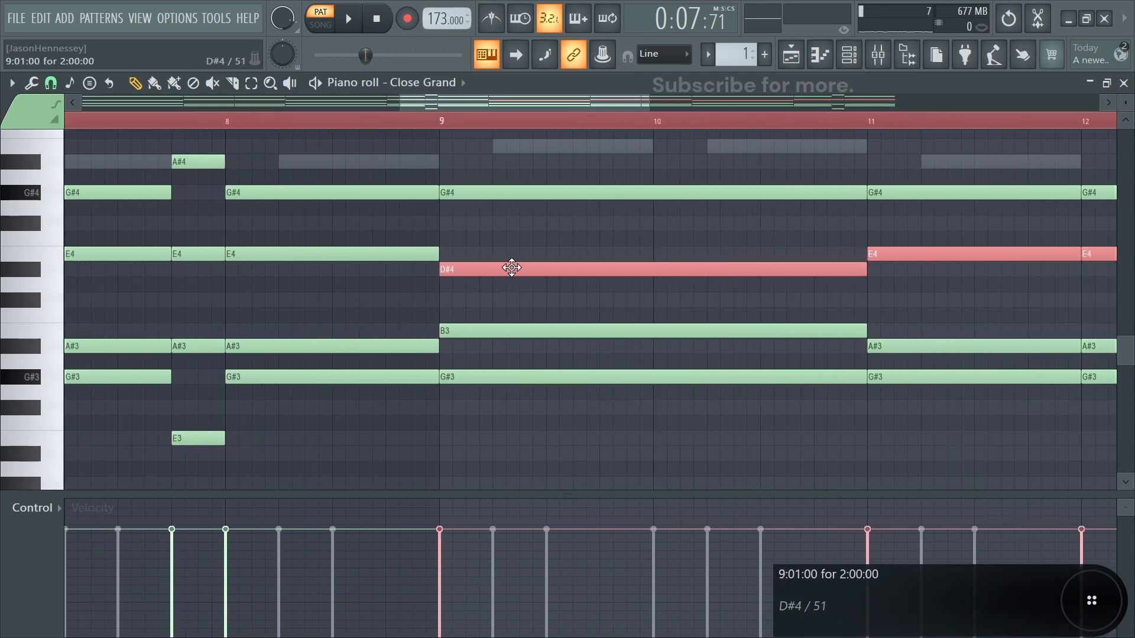
scroll(521, 262, "up", 1)
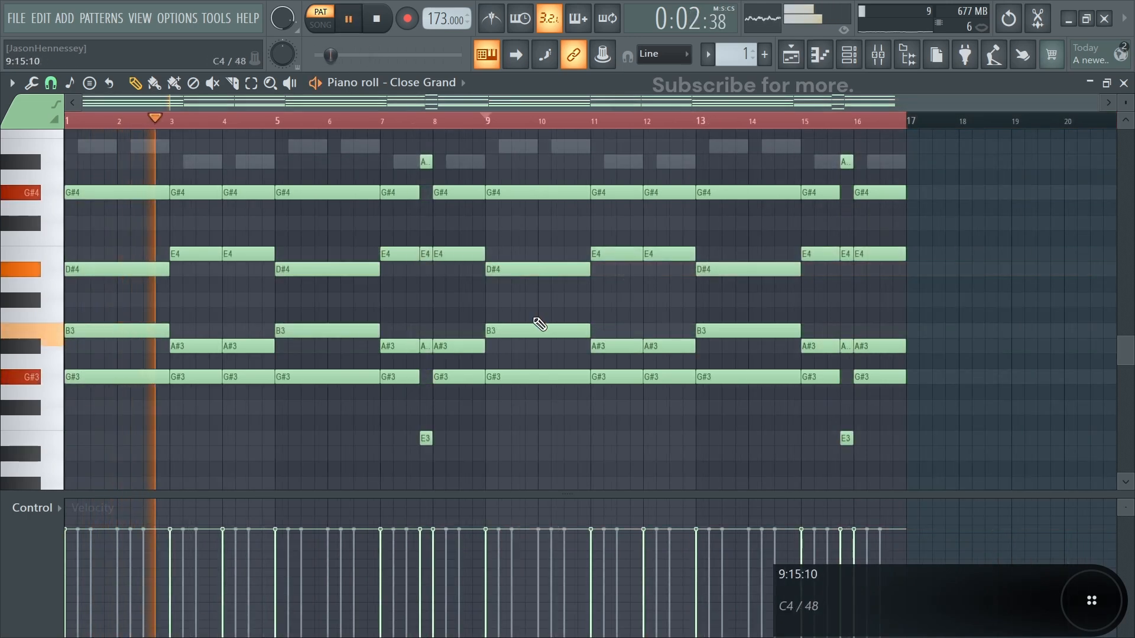
- Raise the B3 notes at bars 9 and 13 an octave to B4 and play the progression
left_click(540, 331)
key("space")
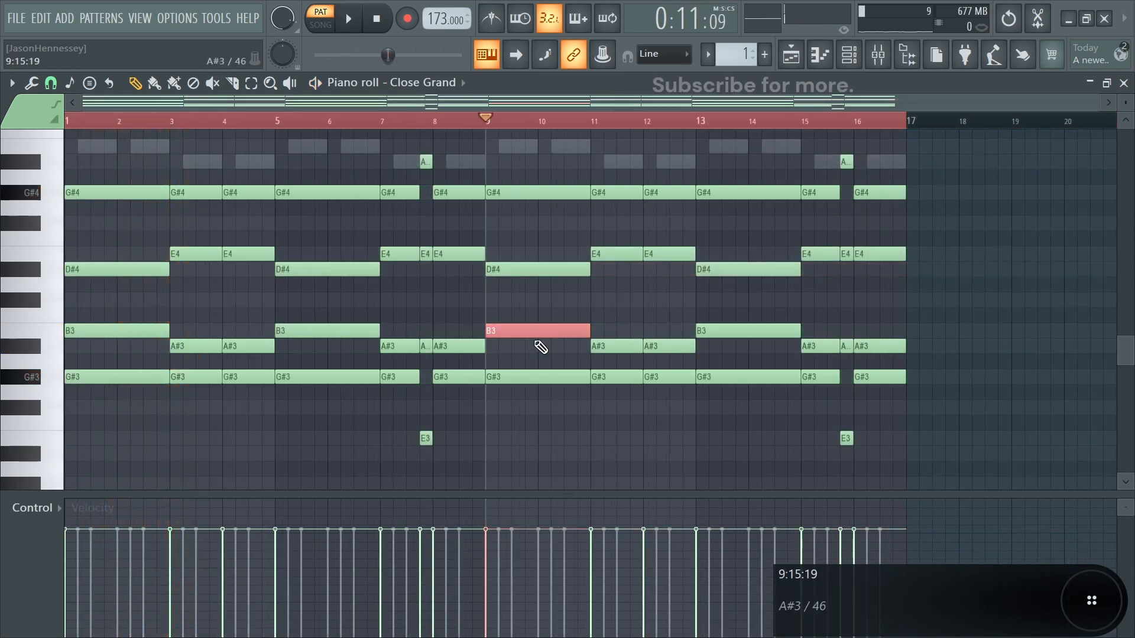
key("ctrl+Up")
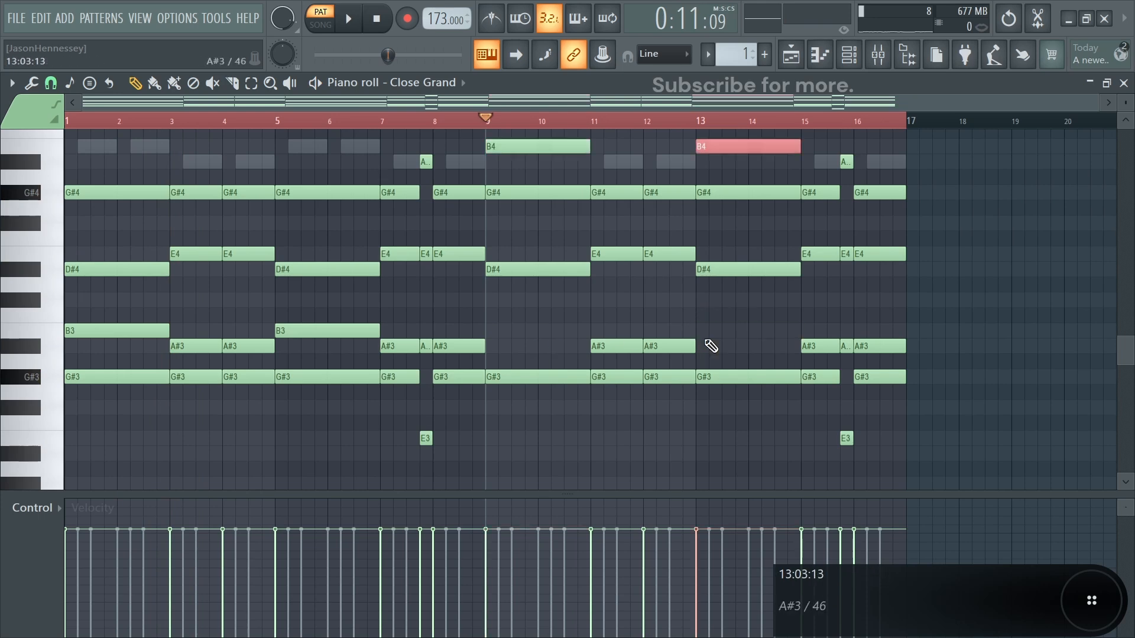
key("space")
key("ctrl+d")
scroll(636, 309, "up", 2)
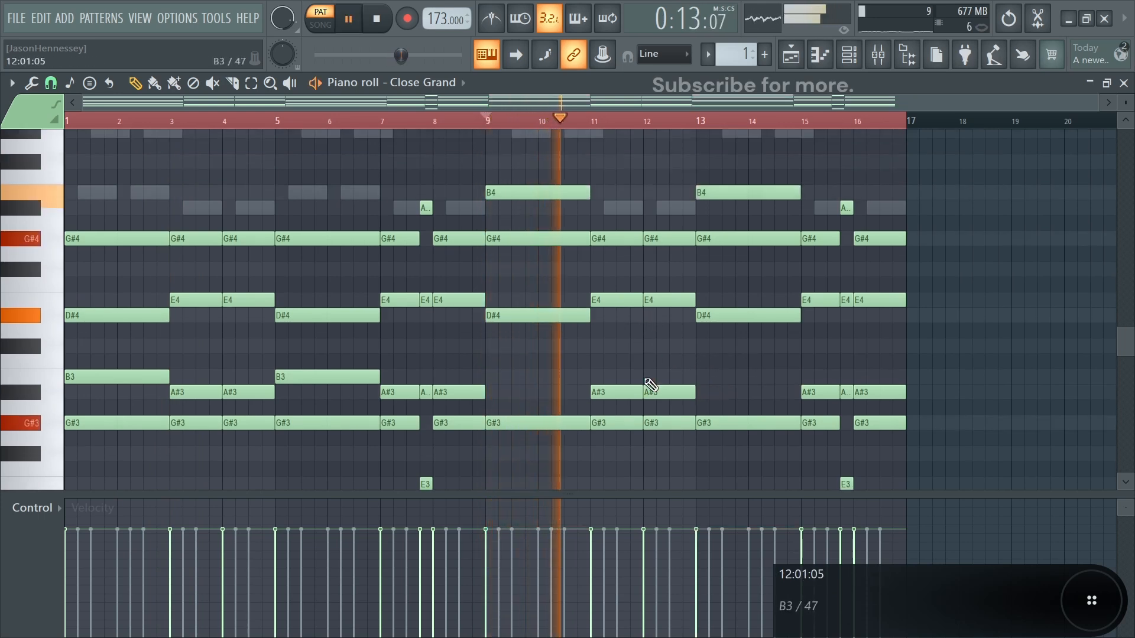
- Raise the A#3 and E4 notes of the bar 12 chord an octave to A#4 and E5 and play it
left_click(656, 392)
key("ctrl+Up")
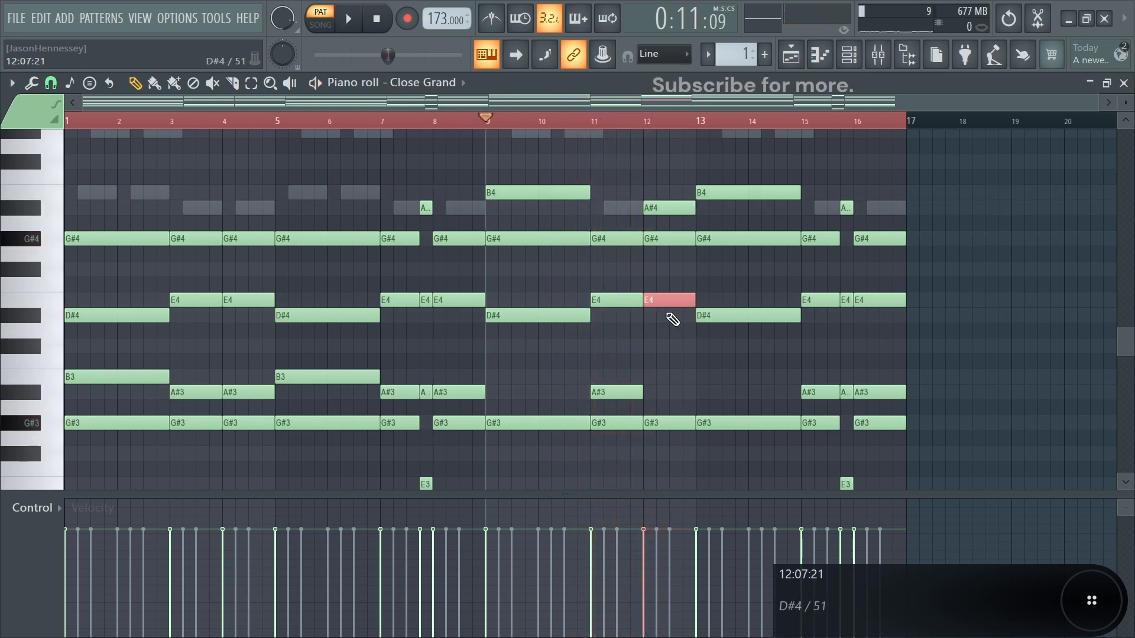
key("ctrl+Up")
key("space")
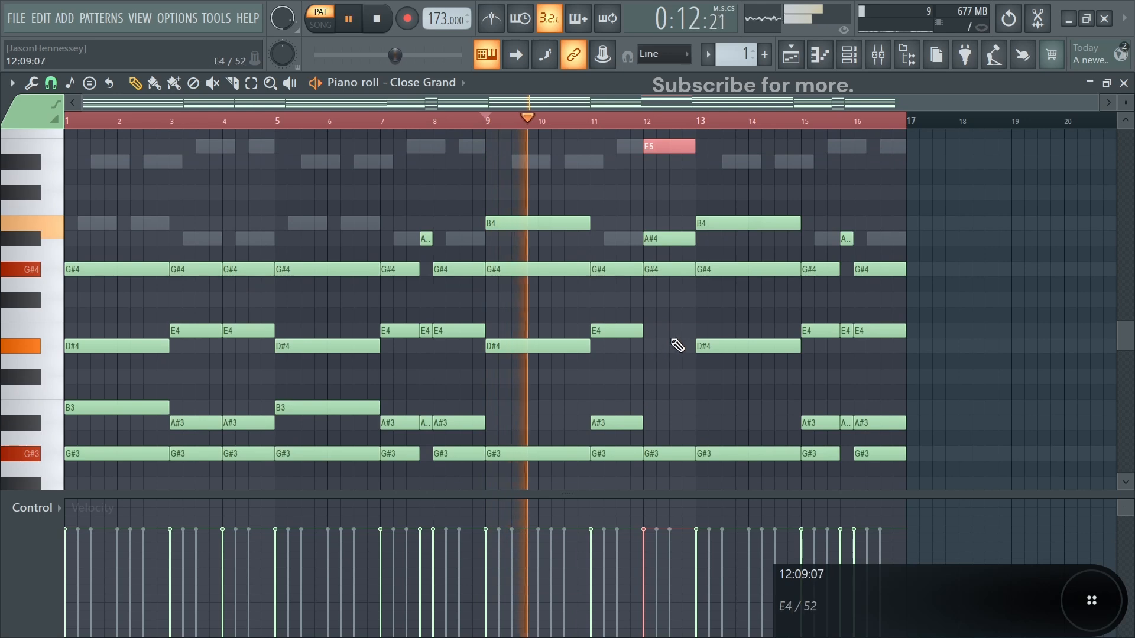
left_click(672, 341, "ctrl")
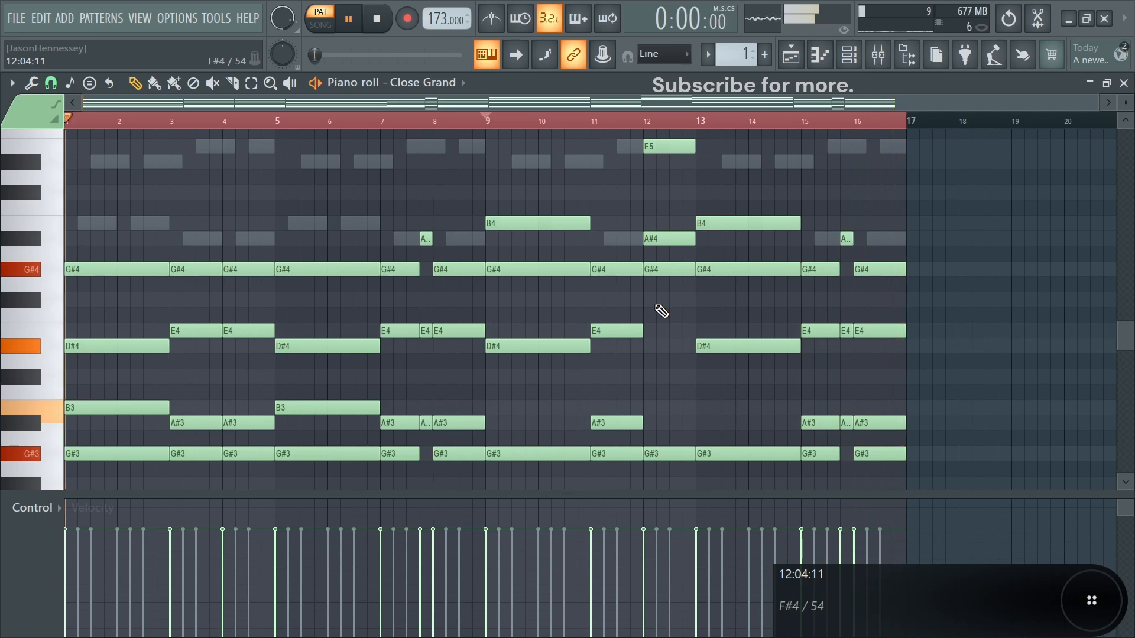
- Split the two-bar chord starting at bar 13 on beat three of that bar and play the progression
scroll(660, 311, "down", 2)
scroll(661, 311, "down", 1)
scroll(662, 311, "up", 2)
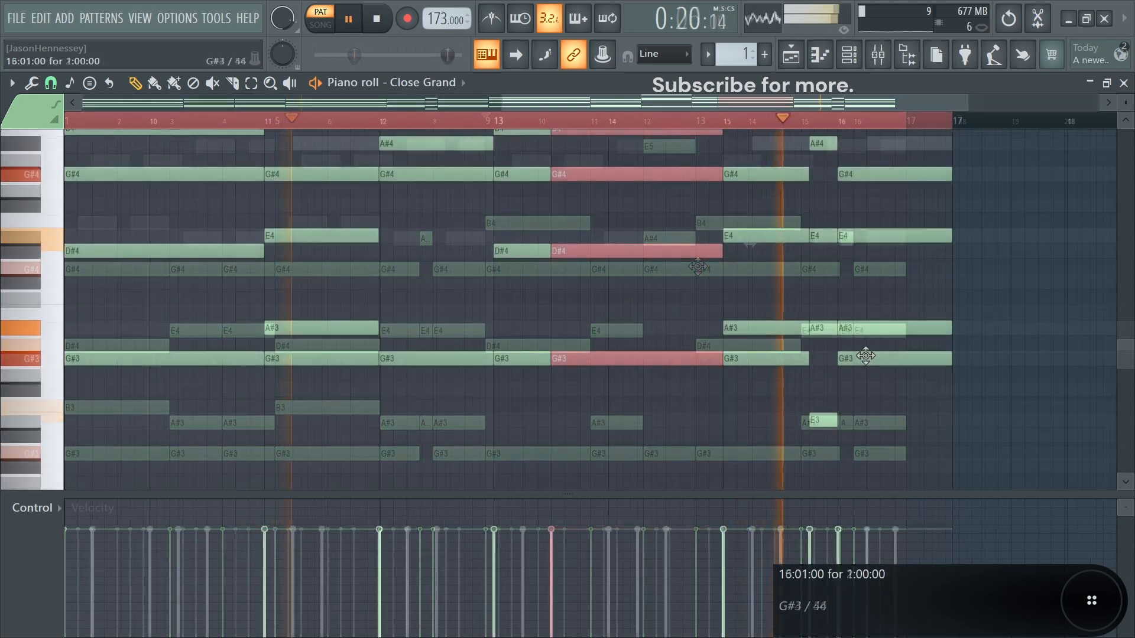
scroll(867, 357, "up", 2)
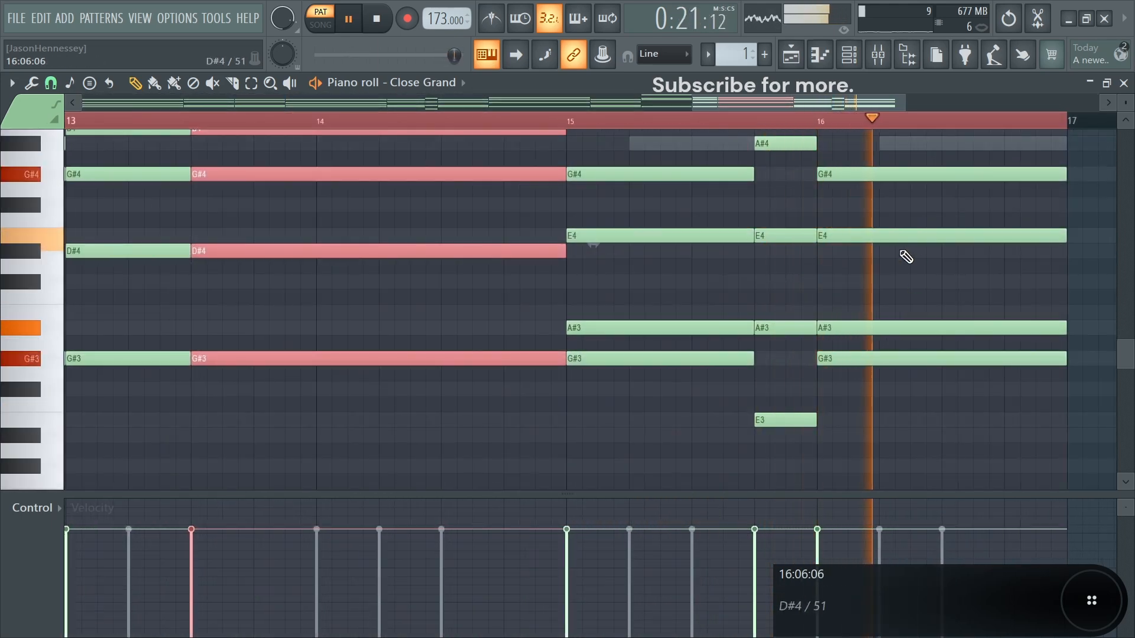
scroll(892, 261, "down", 4)
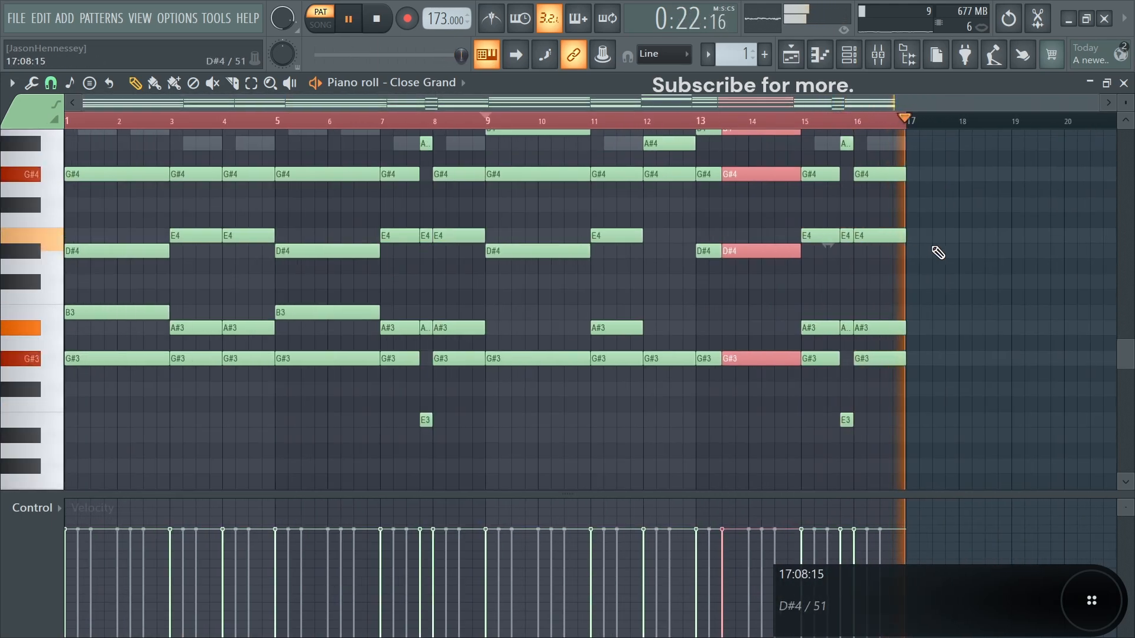
scroll(828, 278, "up", 3)
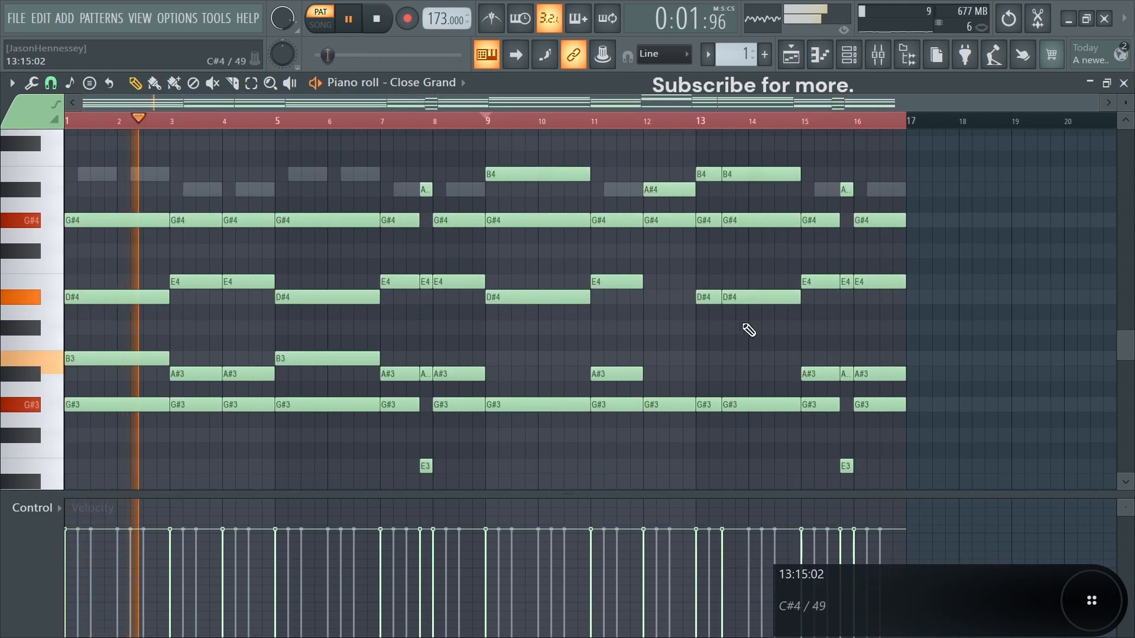
scroll(748, 330, "up", 3)
key("space")
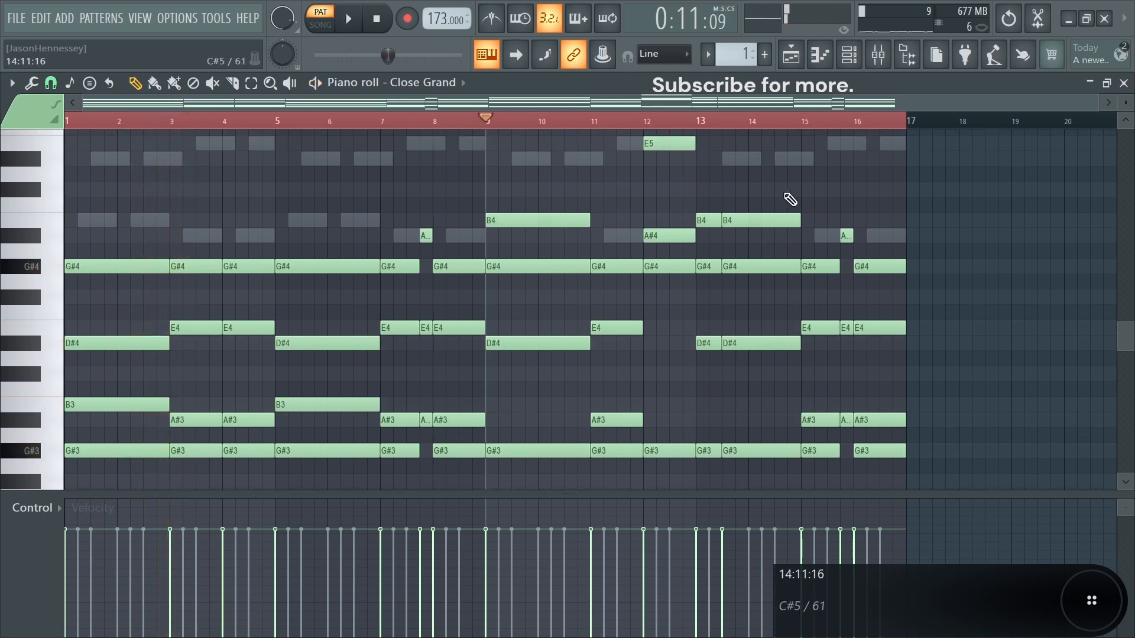
left_click_drag(732, 149, 402, 117)
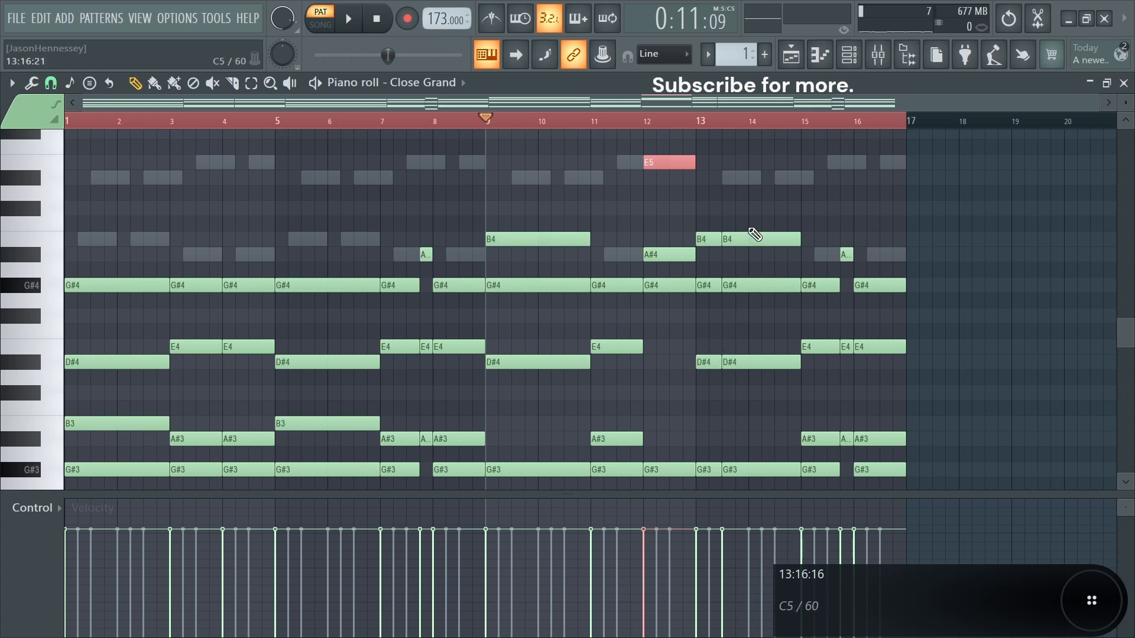
left_click_drag(742, 336, 720, 473)
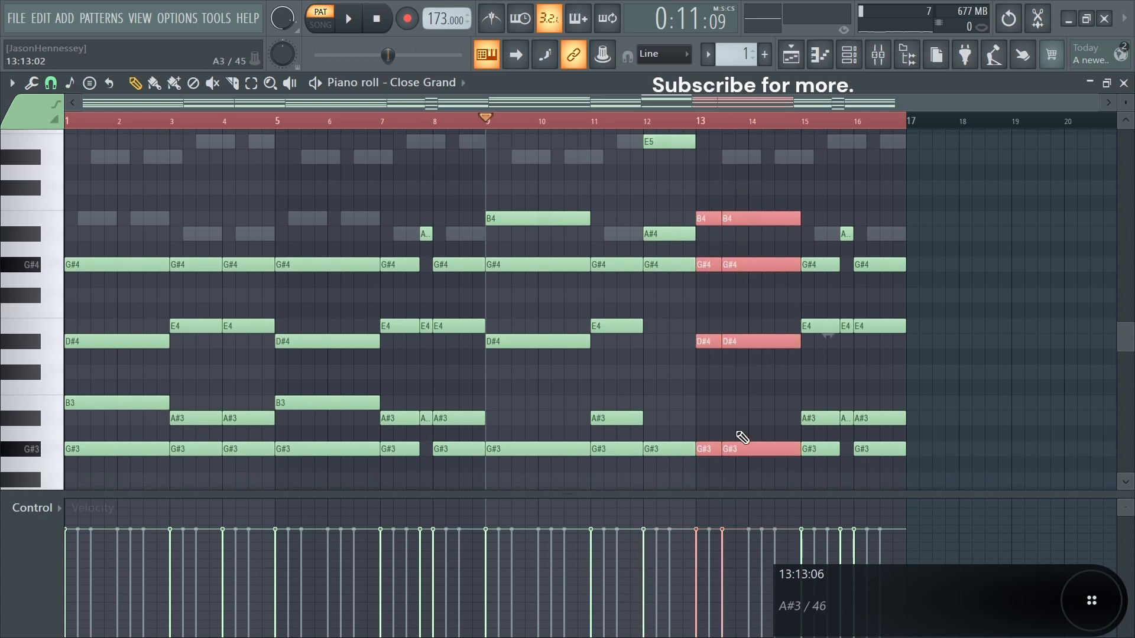
scroll(691, 207, "up", 3)
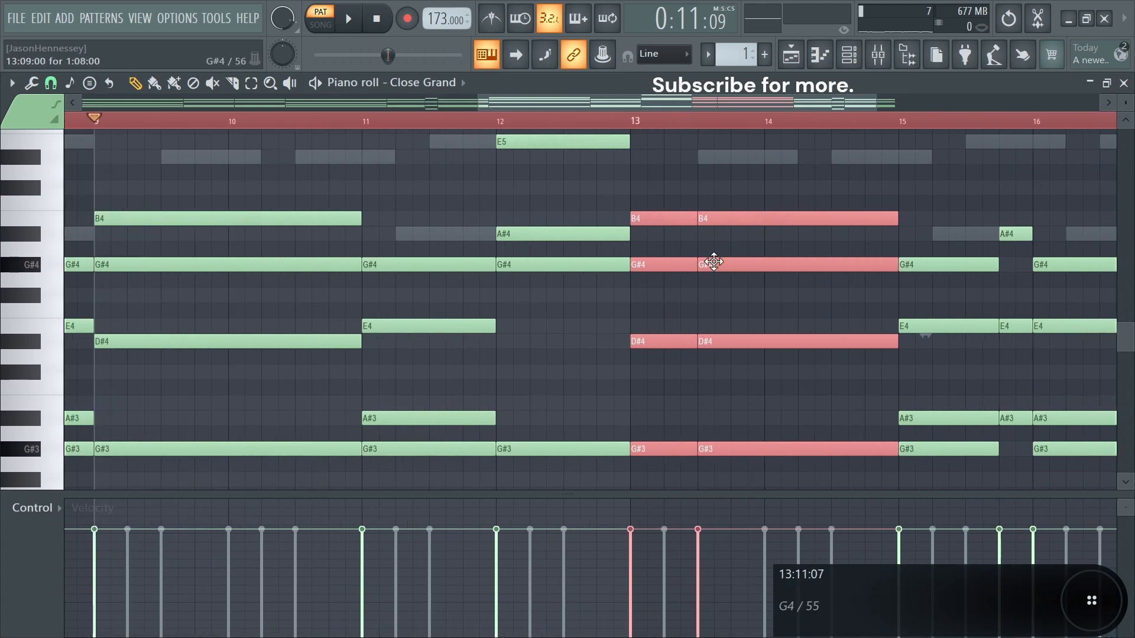
scroll(823, 392, "down", 3)
left_click(978, 337)
- Enter a one-and-a-half-bar G#6 note at bar 1 in the Sakura piano roll and play it
key("space")
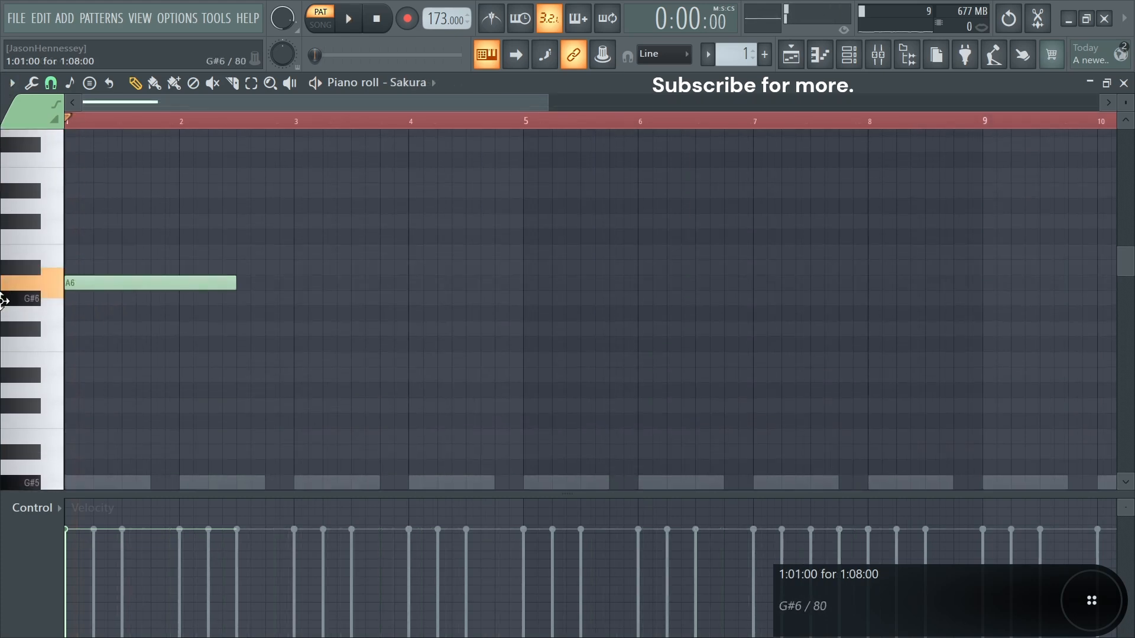
key("space")
scroll(254, 314, "up", 2)
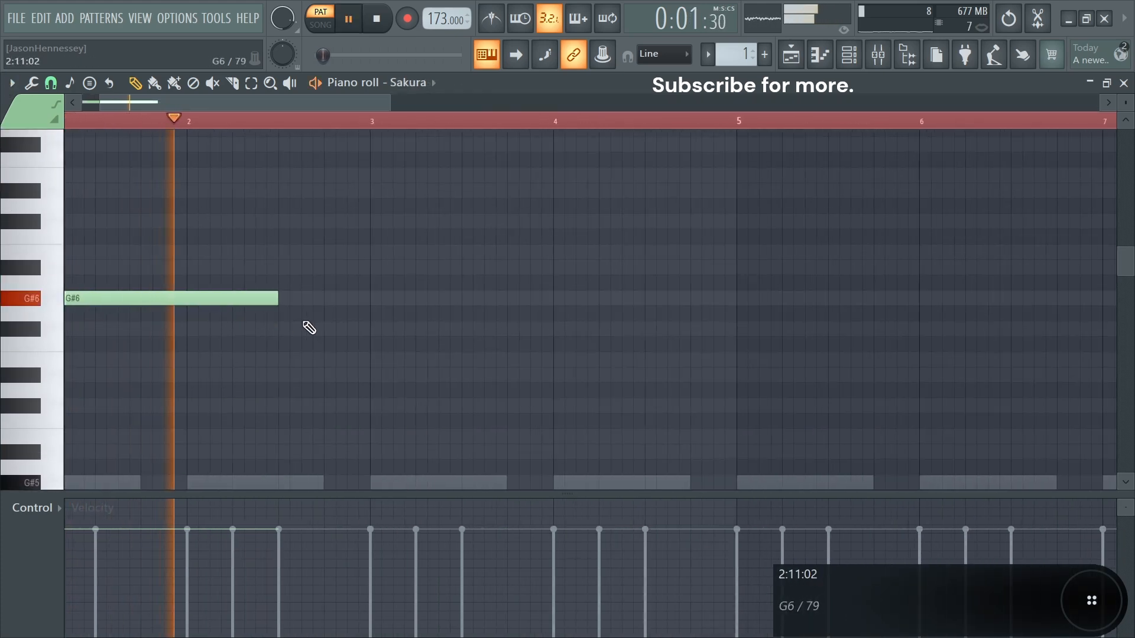
- Add a three-beat E6 on beat two of bar 3 and a two-beat D#6 on beat three of bar 4
left_click(463, 329)
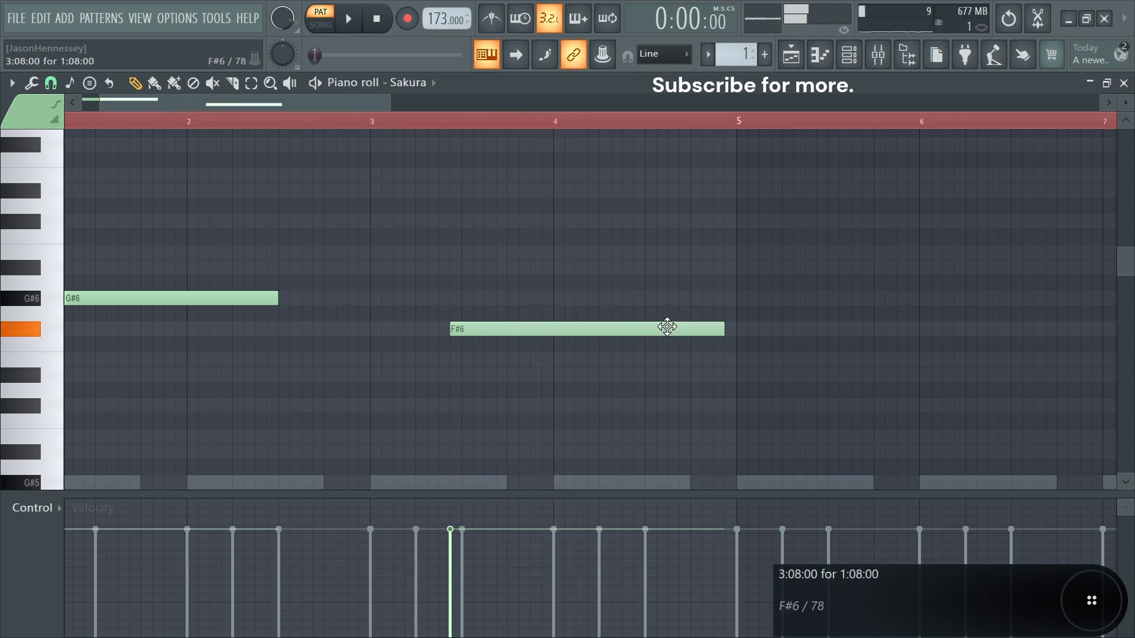
left_click_drag(638, 320, 550, 369)
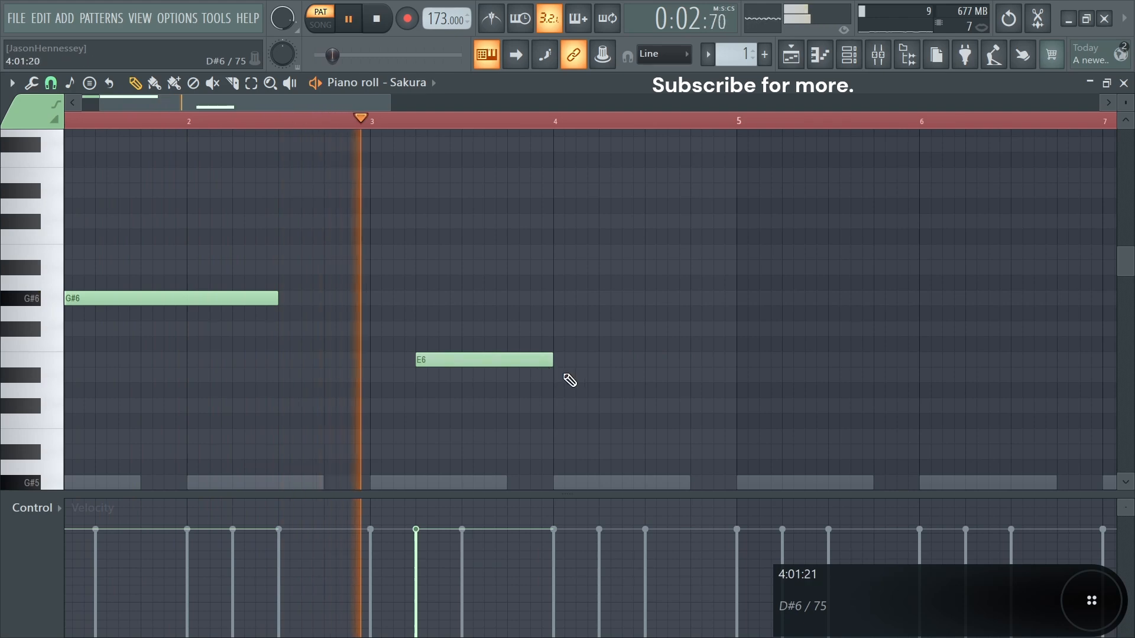
left_click(558, 375)
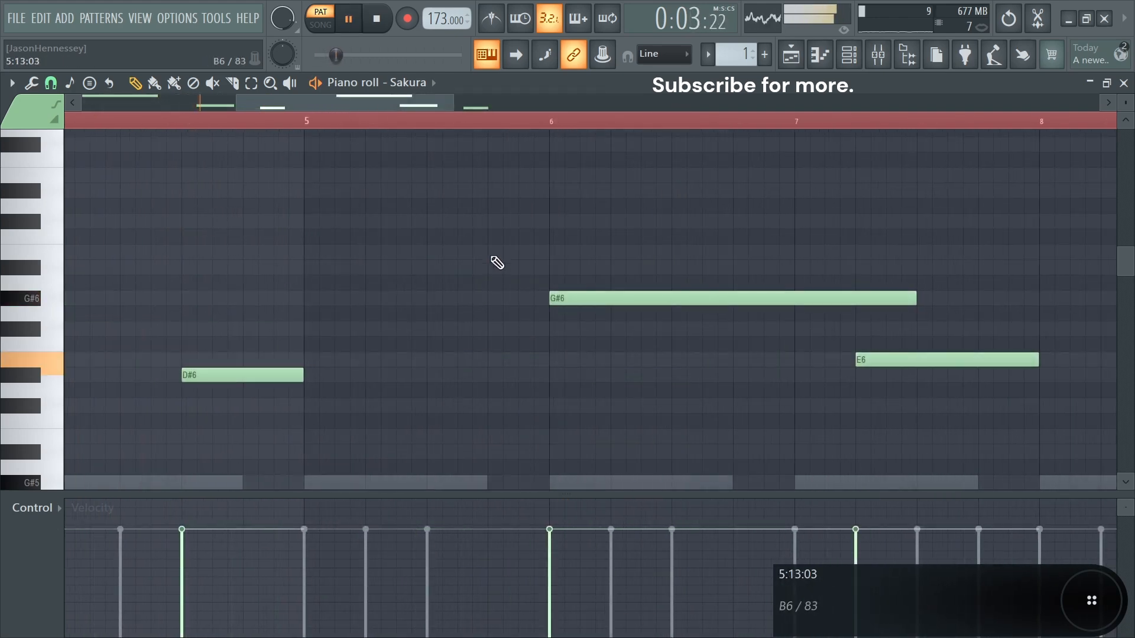
- Repeat the phrase in bars 5 to 8, leading into a one-bar G#6 at bar 6 with one-beat A#6 and B6 notes
left_click(497, 253)
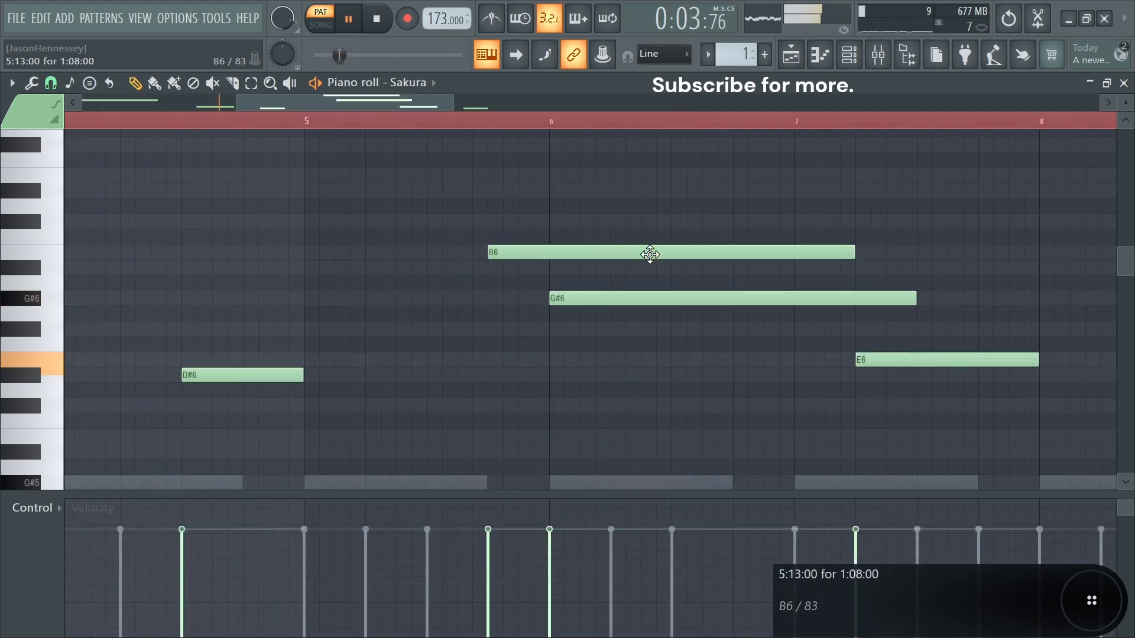
left_click_drag(849, 248, 541, 293)
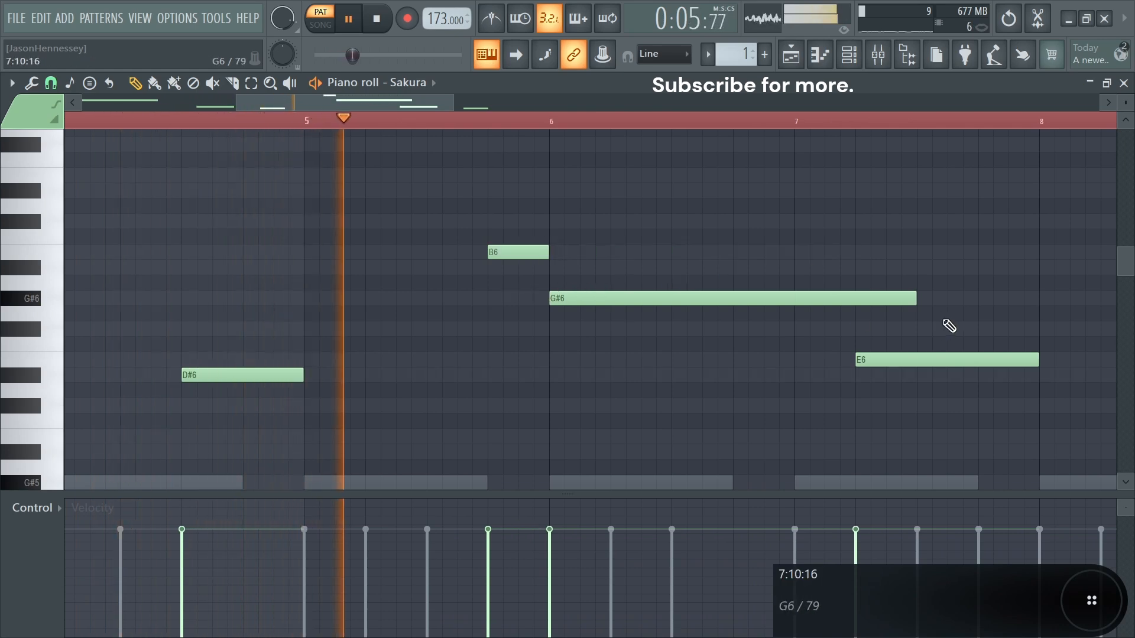
left_click_drag(917, 298, 840, 299)
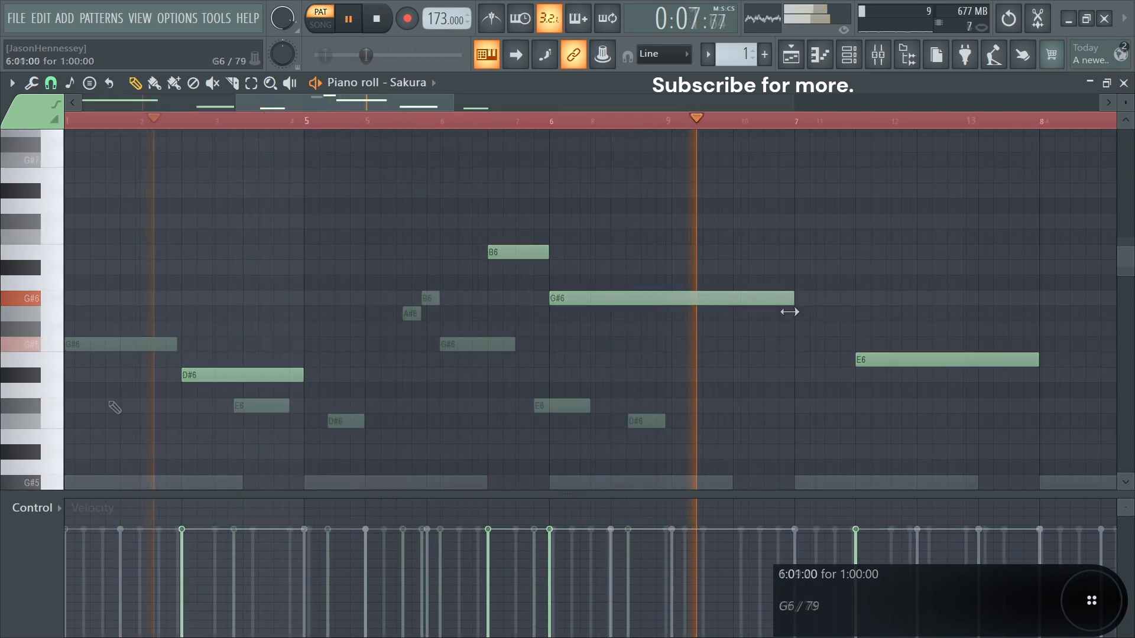
- Move the three-beat E6 notes in bars 3 and 7 to the start of their bars
left_click_drag(303, 369, 413, 442)
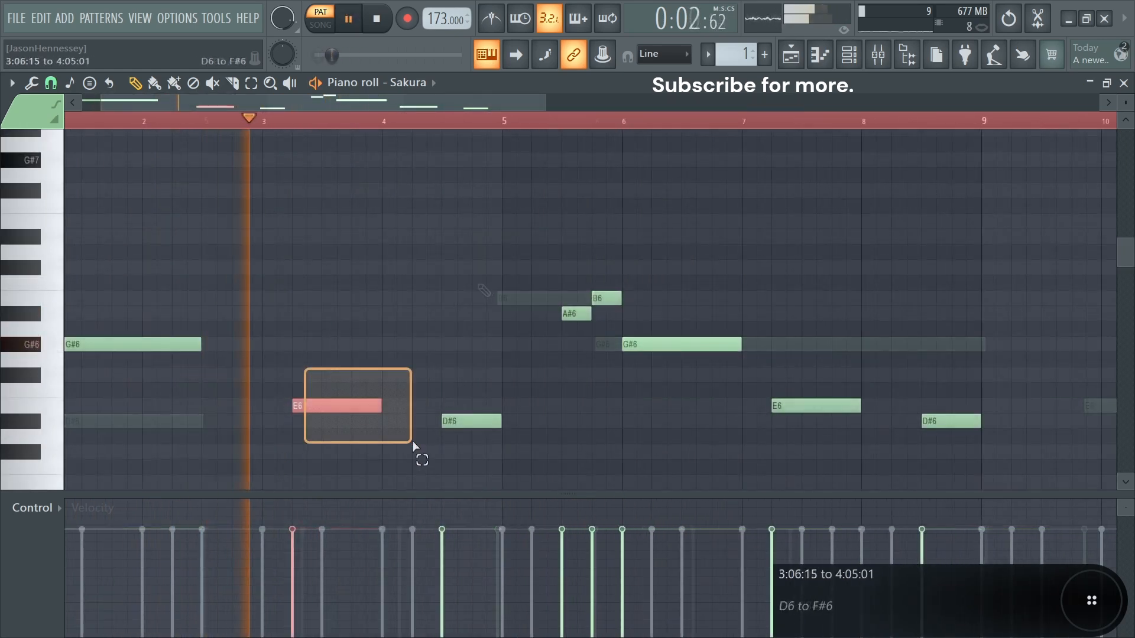
scroll(358, 431, "up", 3)
left_click(367, 409)
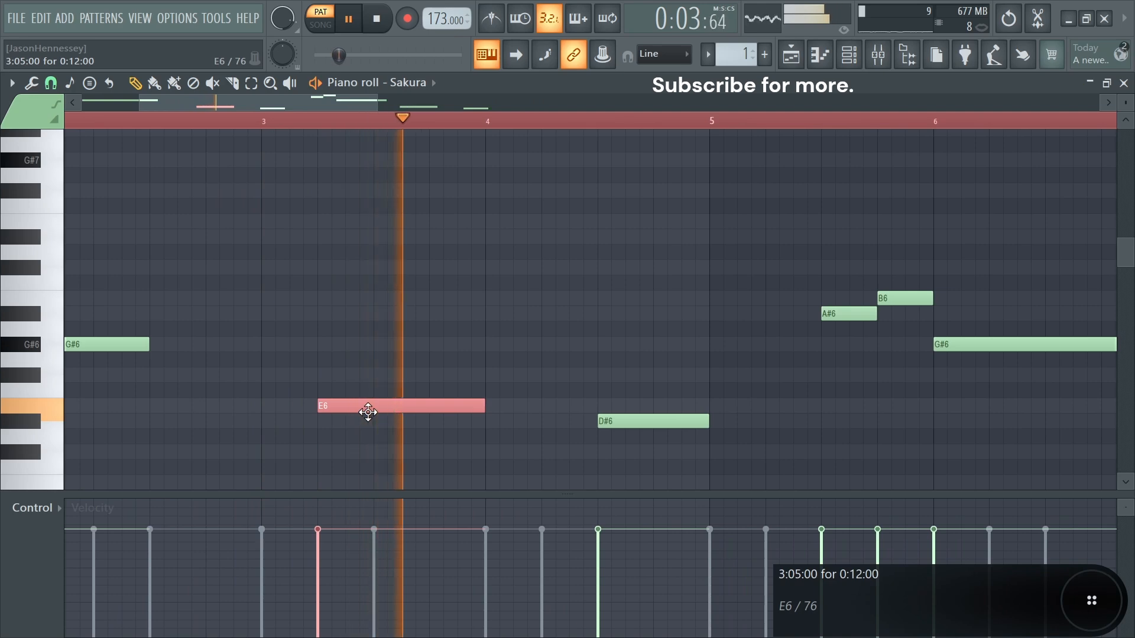
key("space")
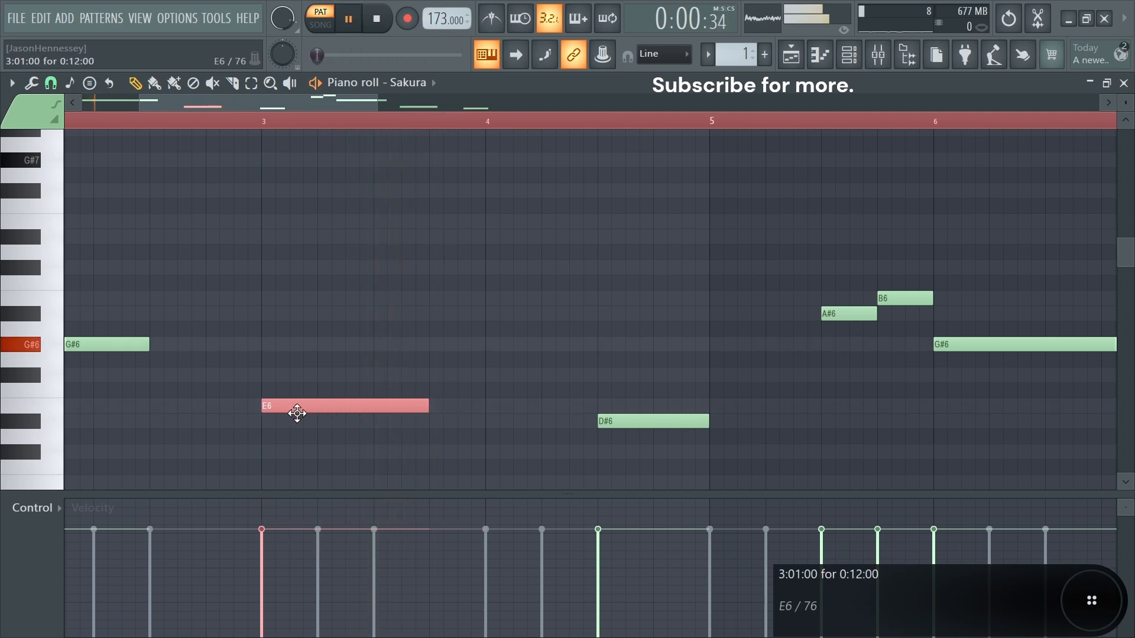
scroll(303, 421, "down", 4)
scroll(666, 413, "up", 3)
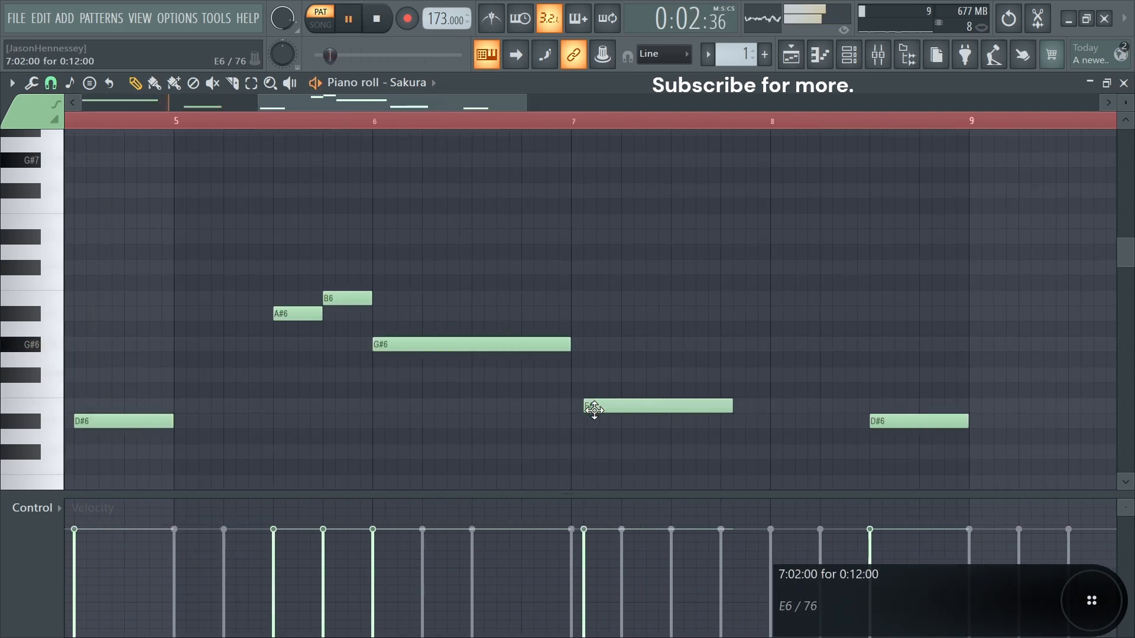
- Add a two-beat D#6 on beat four of bar 7 and a one-beat E6 on beat two of bar 8, and play the melody
scroll(582, 409, "down", 4)
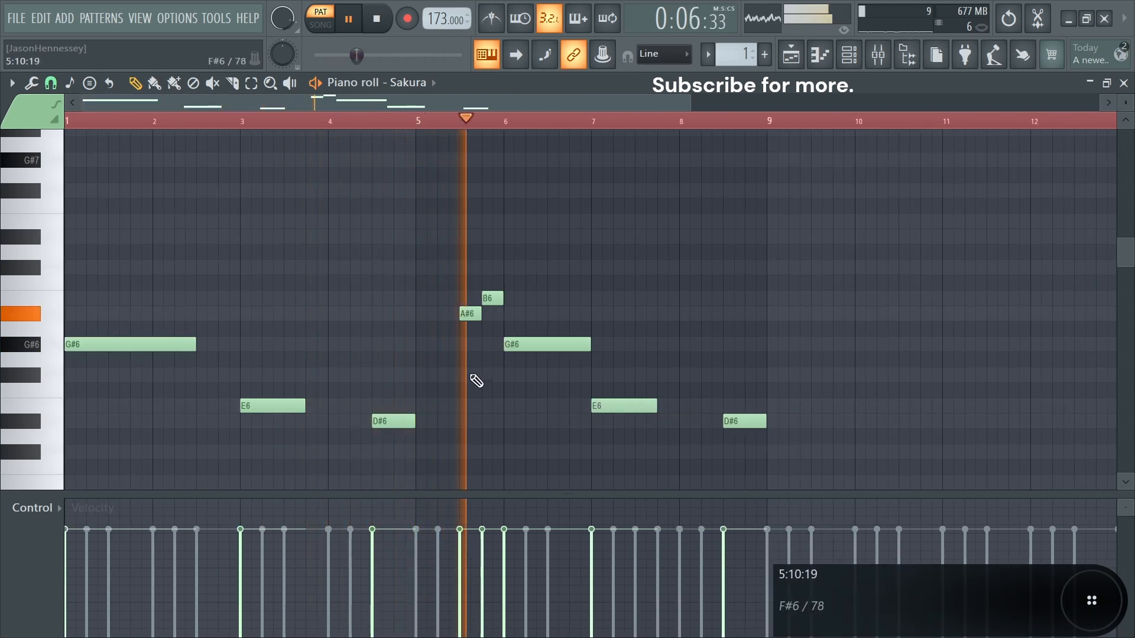
scroll(514, 379, "up", 3)
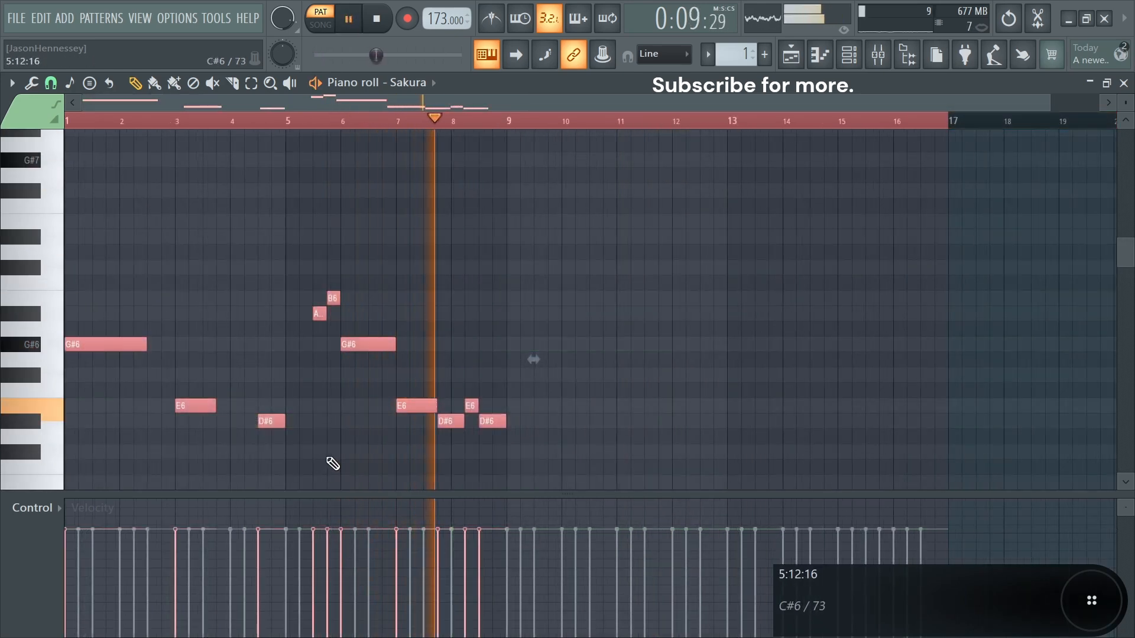
left_click(369, 440, "ctrl")
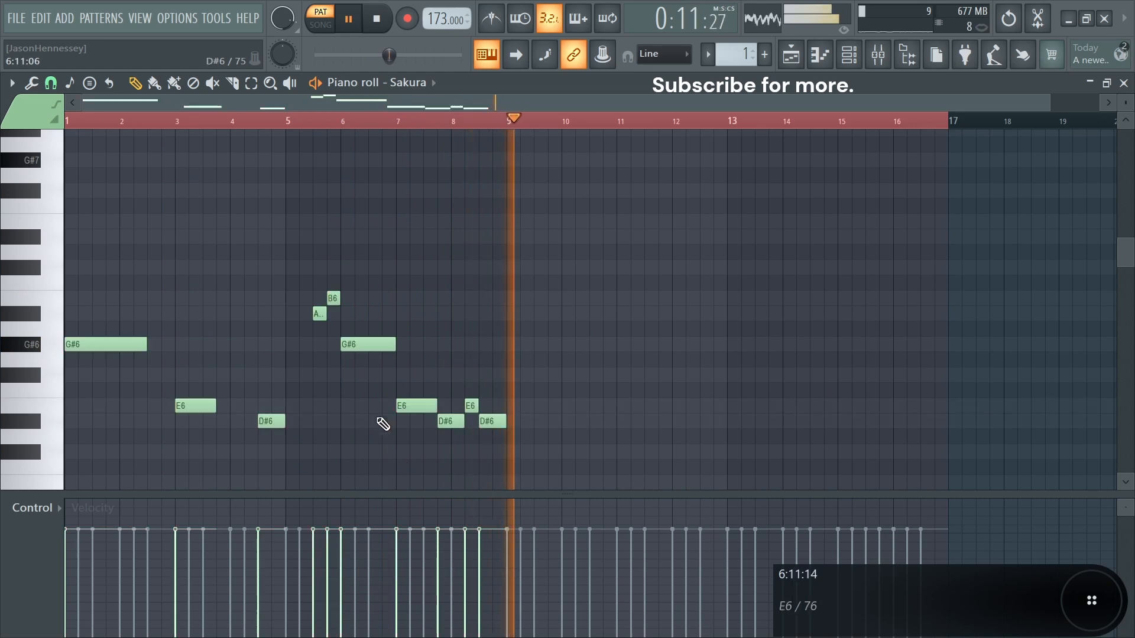
- Duplicate the complete eight-bar Sakura melody to start at bar 9, filling 16 bars
key("ctrl+a")
mouse_move(96, 350)
left_mouse_down()
mouse_move(586, 345)
mouse_move(529, 344)
left_mouse_up()
left_click(591, 278, "ctrl")
scroll(609, 274, "down", 1)
left_click_drag(999, 239, 486, 490)
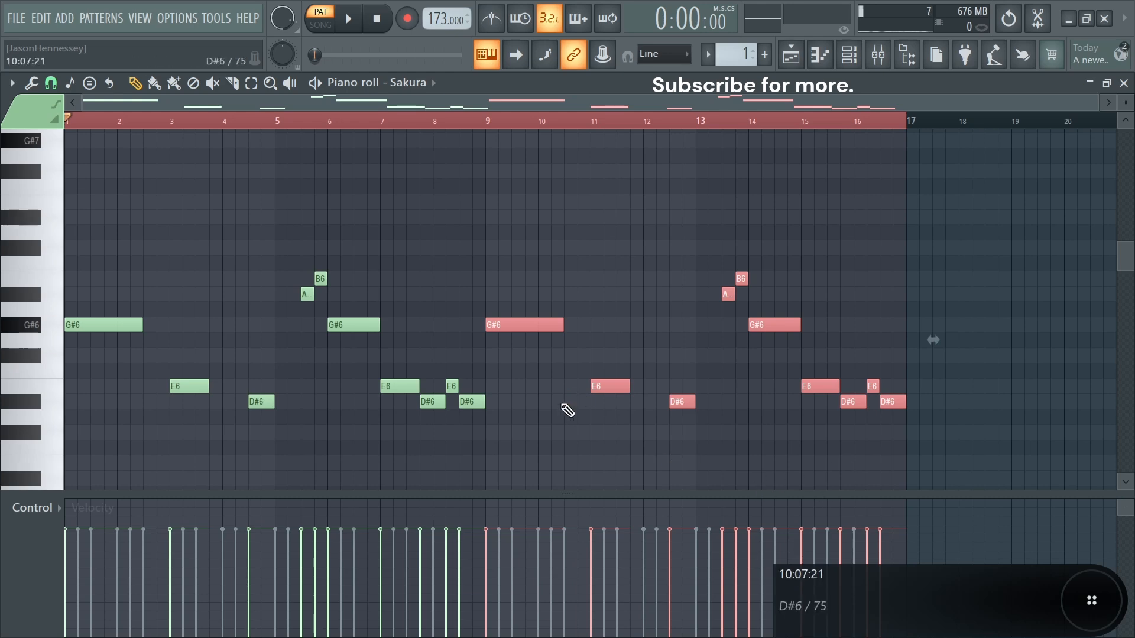
- Raise the E6 and D#6 notes in bars 11 to 16 to B6 and A#6
left_click_drag(949, 366, 565, 452)
left_click_drag(938, 380, 579, 404)
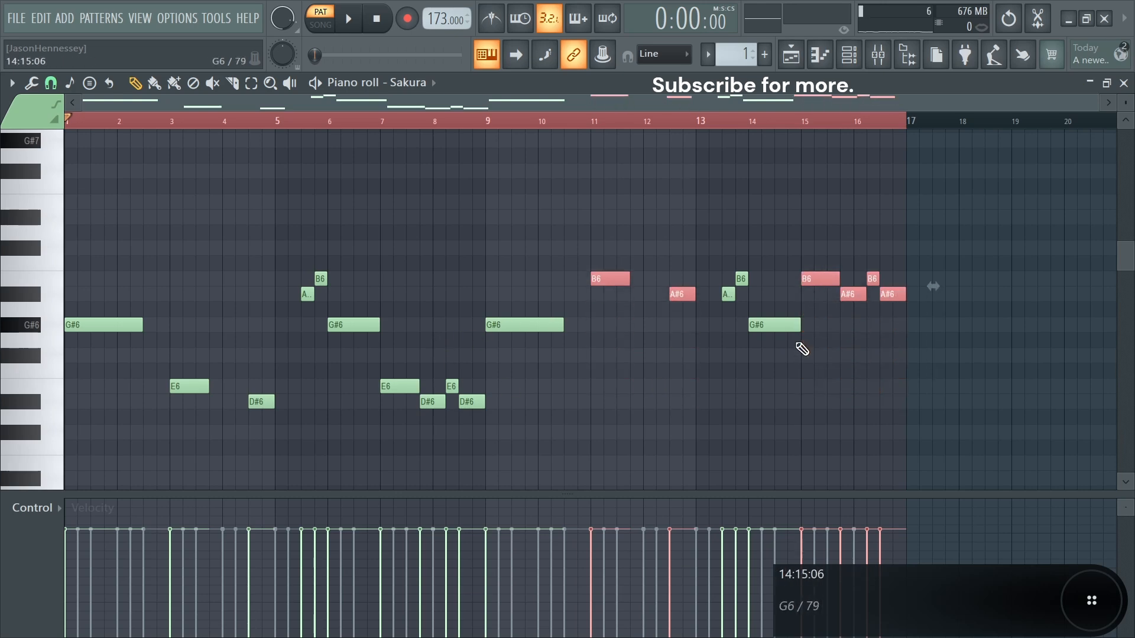
- Raise the two short notes in bar 13 to D#7 and E7, and the bar 15 to 16 run to alternating E7 and D#7
left_click_drag(762, 227, 733, 297)
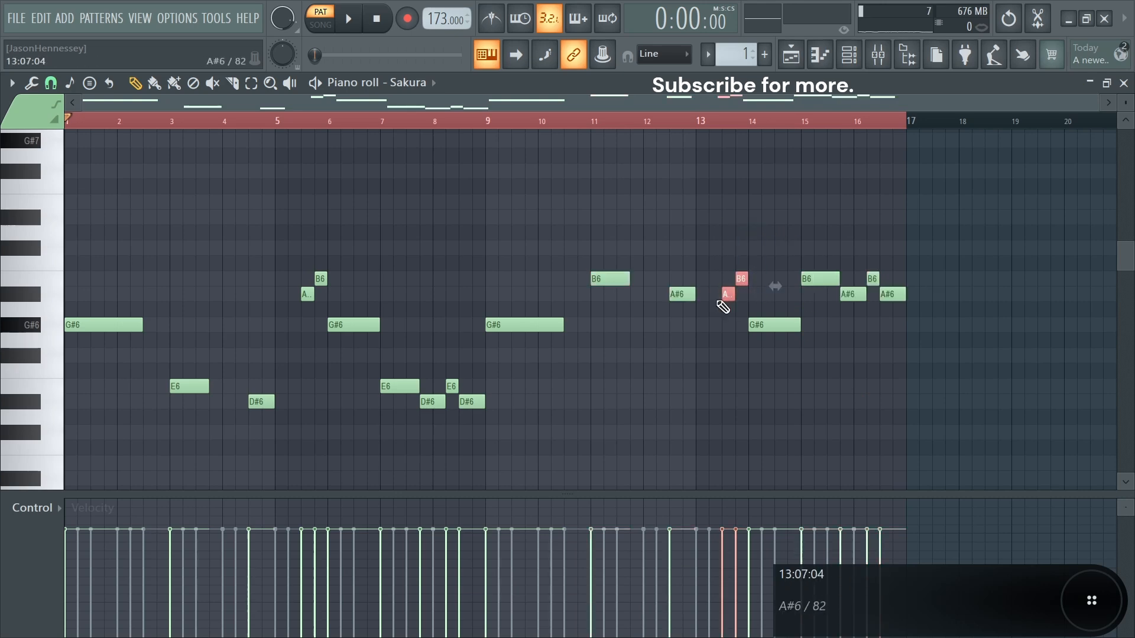
left_click_drag(814, 320, 453, 355)
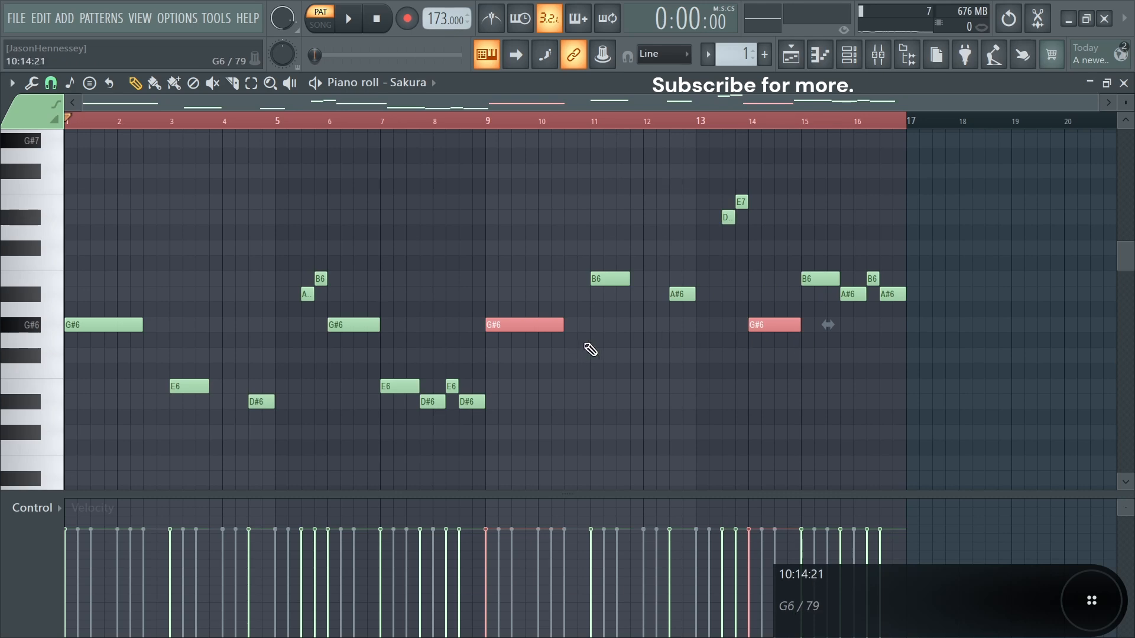
left_click_drag(969, 256, 753, 309)
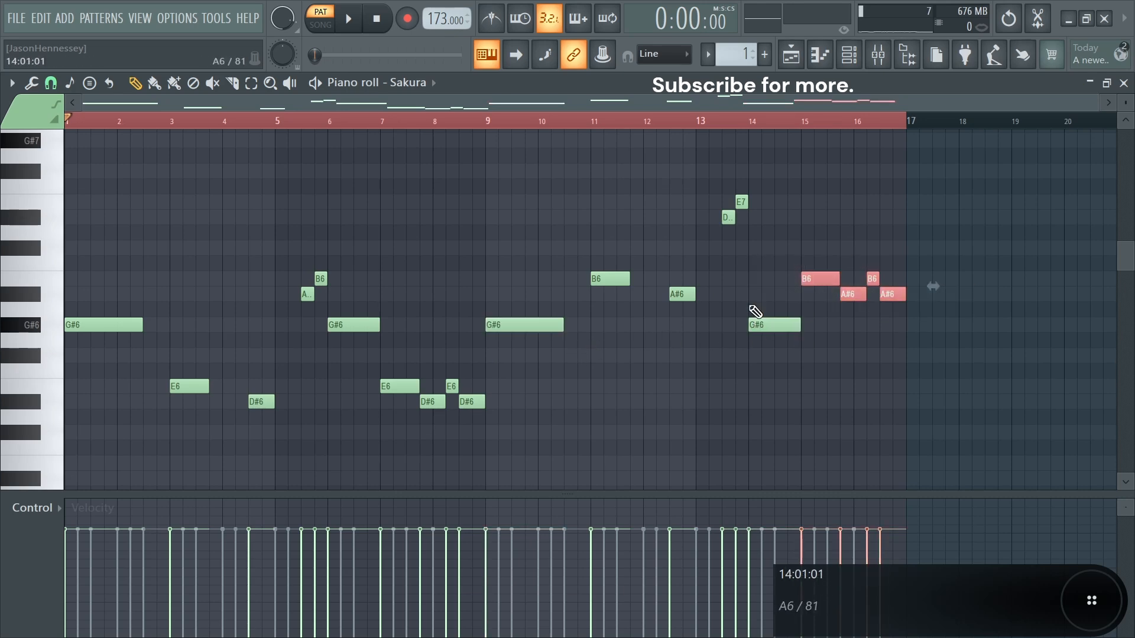
key("Down")
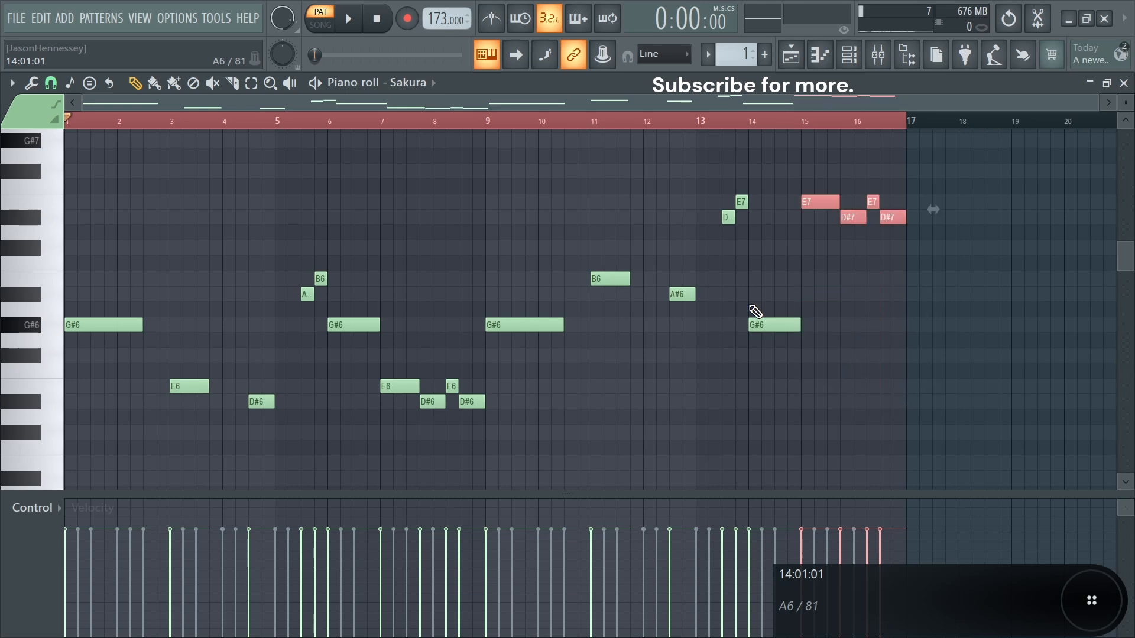
- Lower the bar 15 to 16 run to B6 and A#6, raise the long bar 9 and 14 notes to D#7, and play the melody
key("Down")
key("Down")
key("Down")
key("Down")
left_click_drag(799, 324, 431, 346)
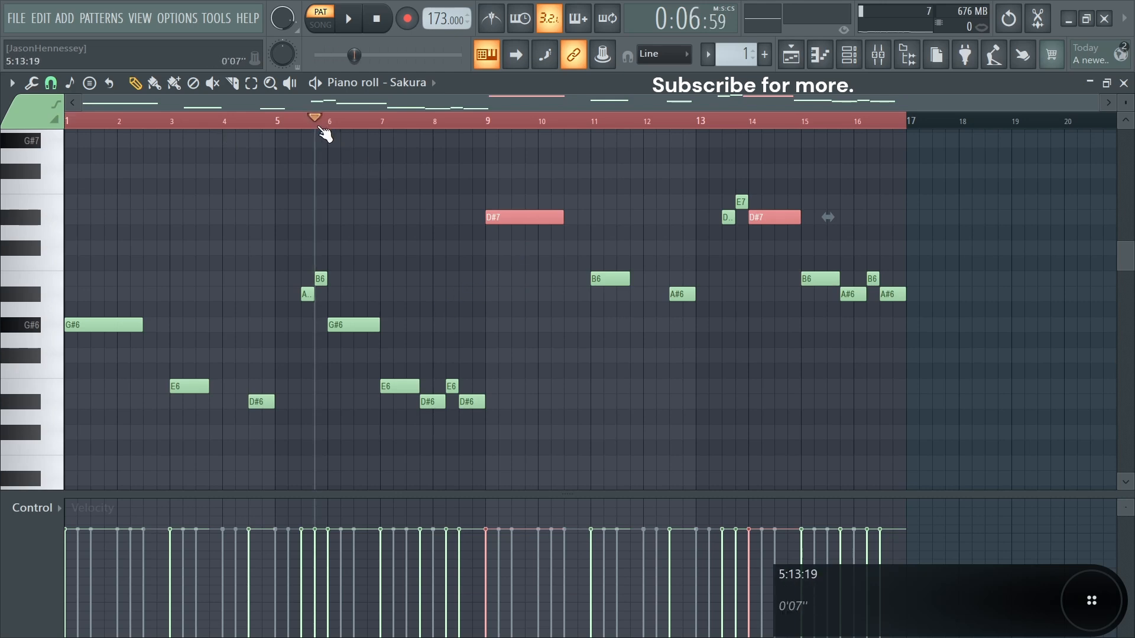
key("space")
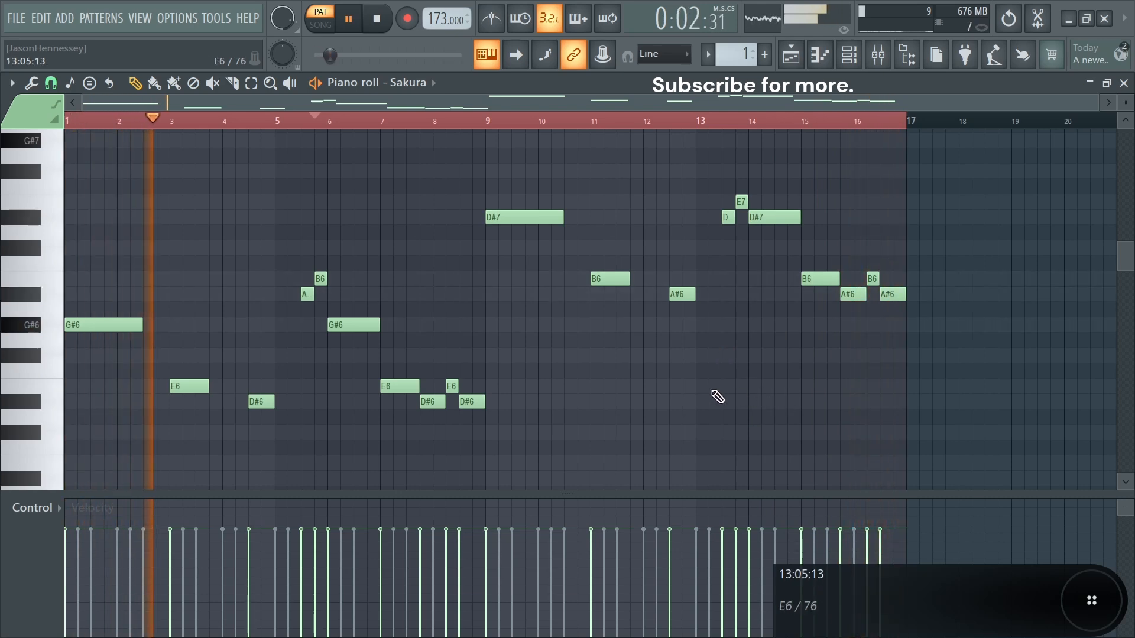
- Clone the Sakura channel and load the STR Viola FG preset from the String bank on the copy
key("F6")
right_click(121, 205)
left_click(166, 362)
left_click(457, 165)
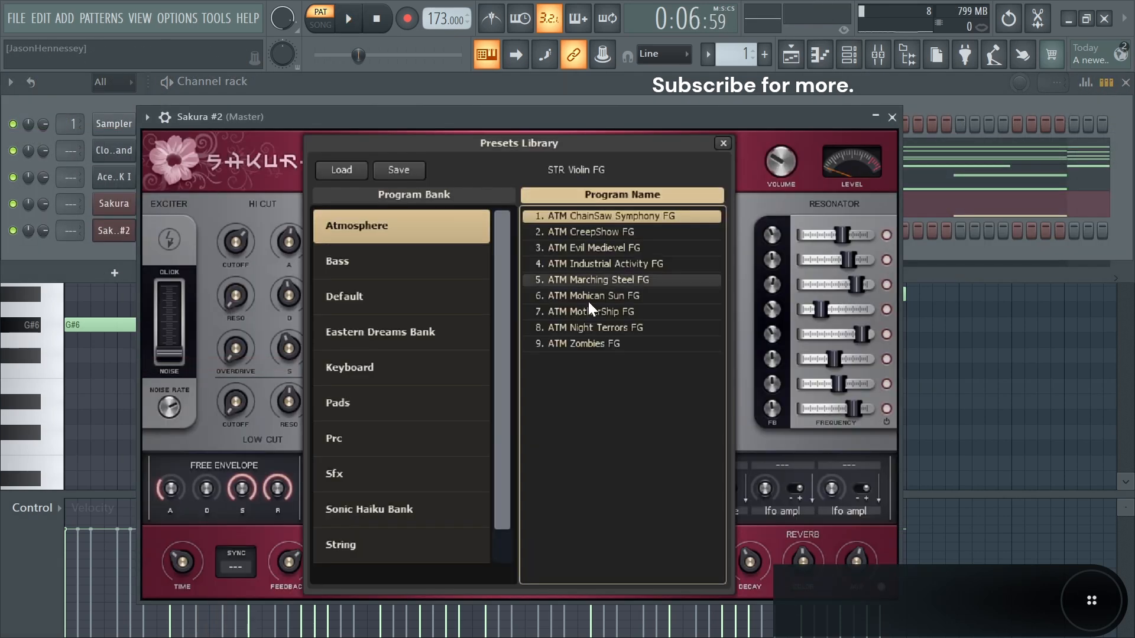
left_click(345, 544)
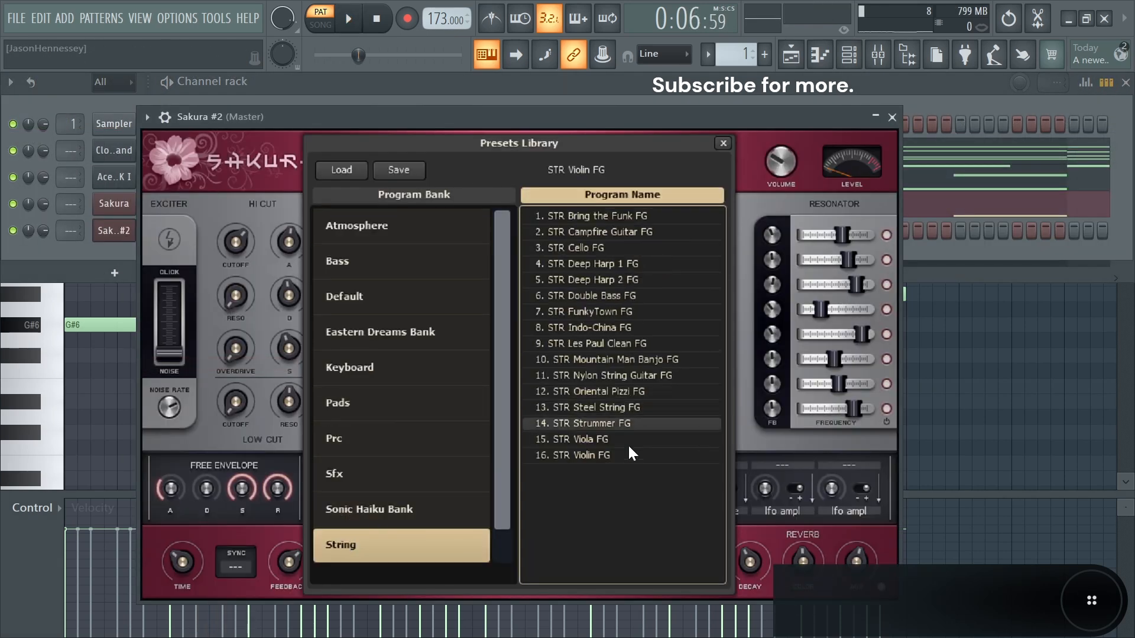
left_click(597, 441)
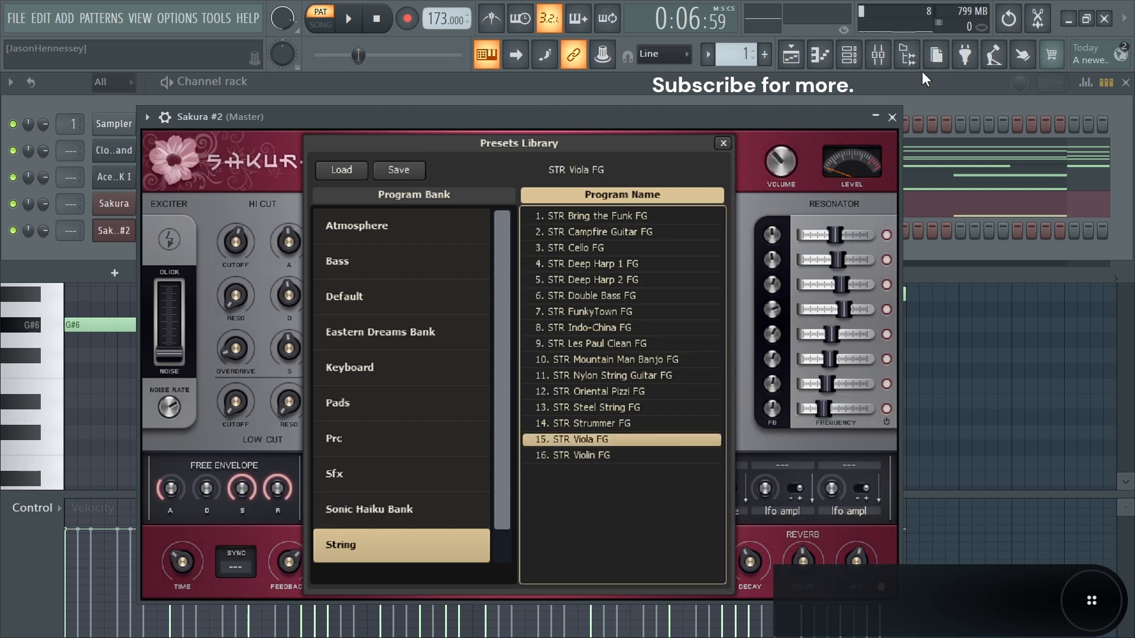
left_click(893, 117)
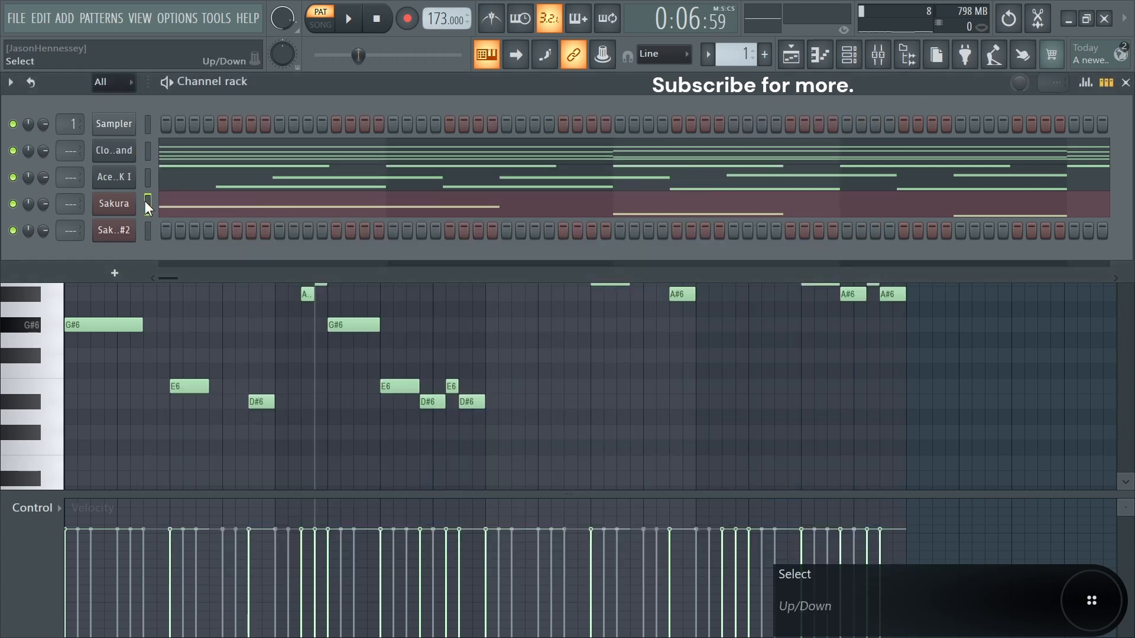
- Copy the Sakura melody to the Sakura #2 channel and lower that channel's volume while the pattern plays
left_click(147, 230)
key("space")
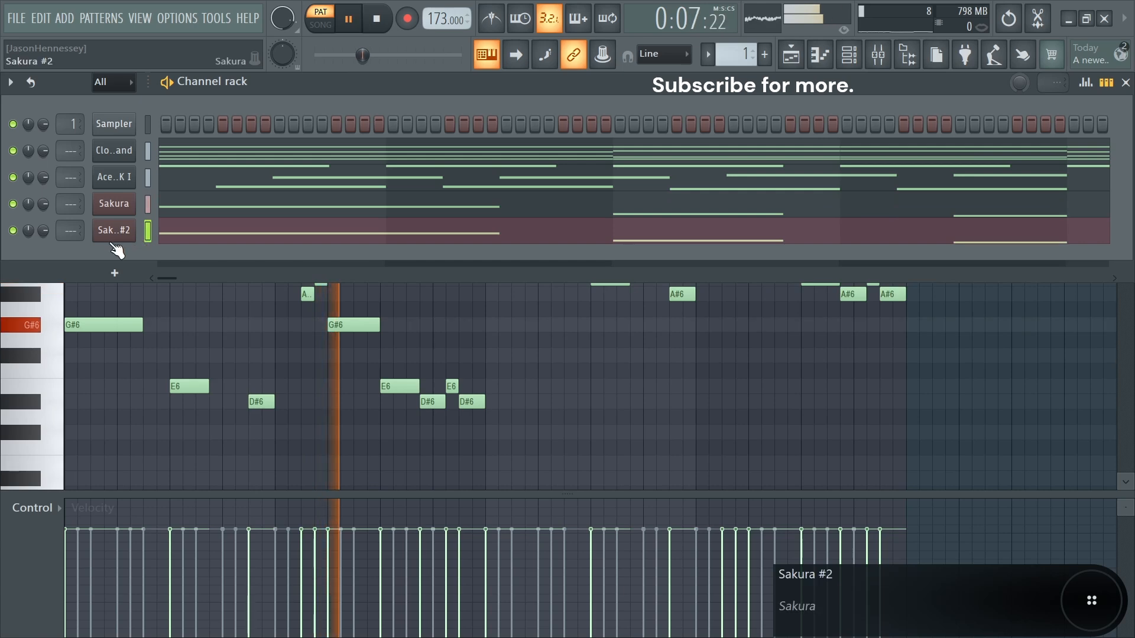
left_click_drag(44, 230, 40, 232)
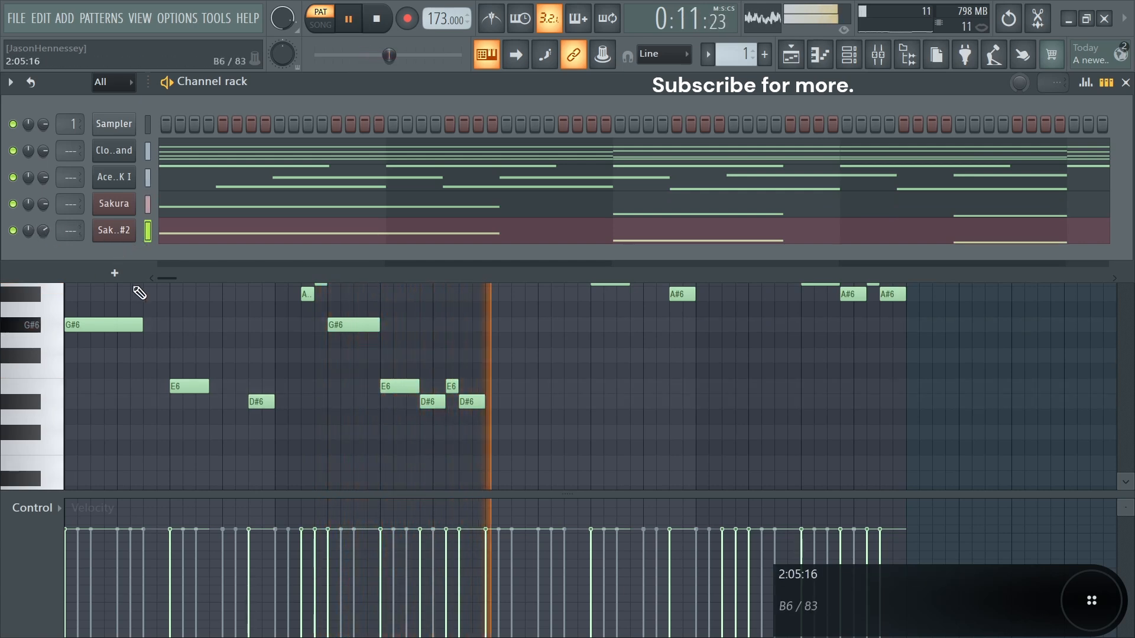
key("F6")
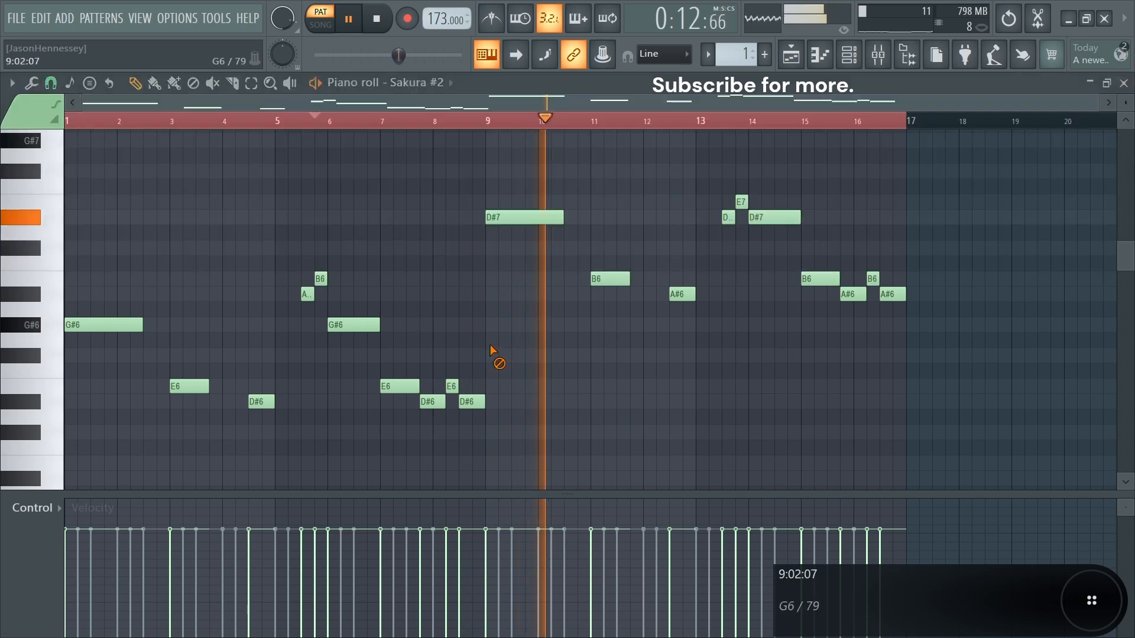
- Clone the Sampler channel seven times to make eight sampler channels
left_click(853, 58)
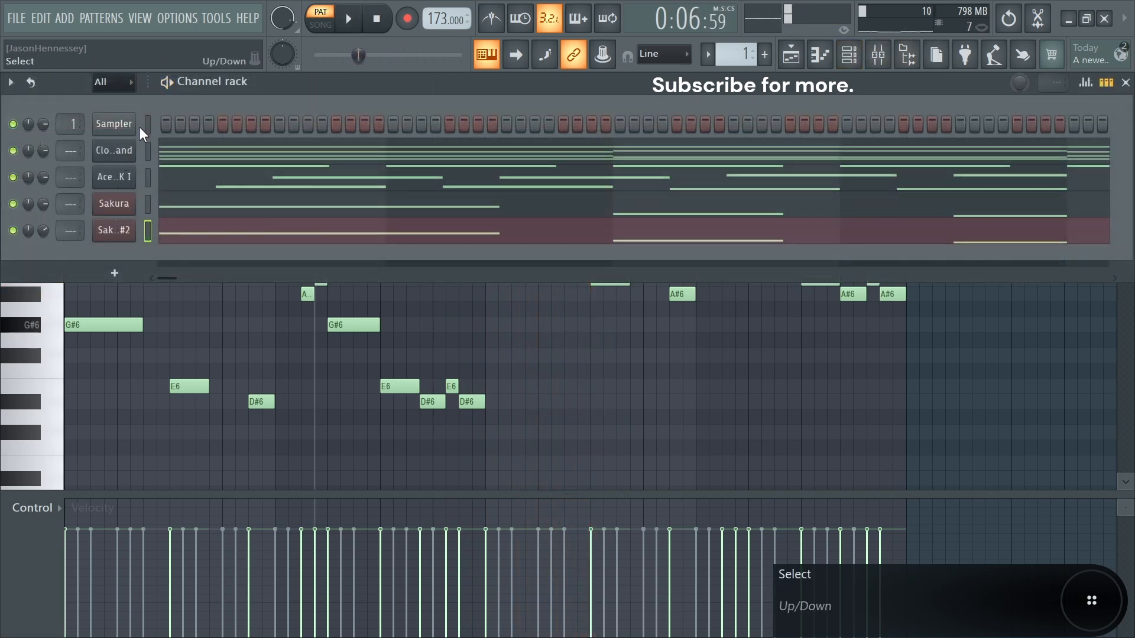
right_click(135, 127)
left_click(165, 299)
right_click(111, 151)
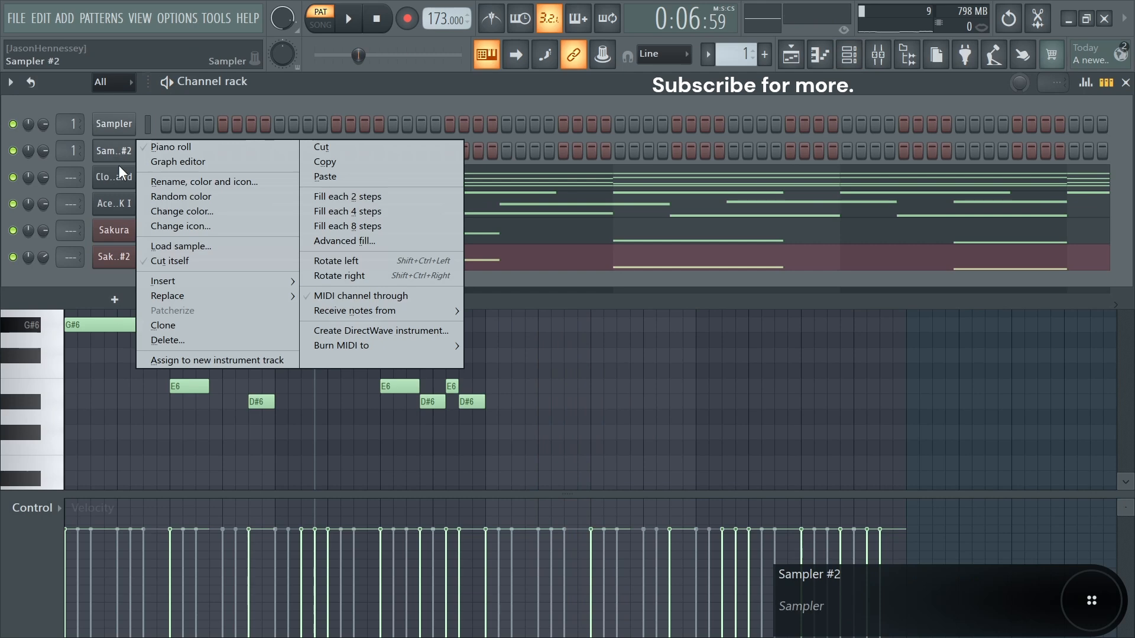
left_click(169, 322)
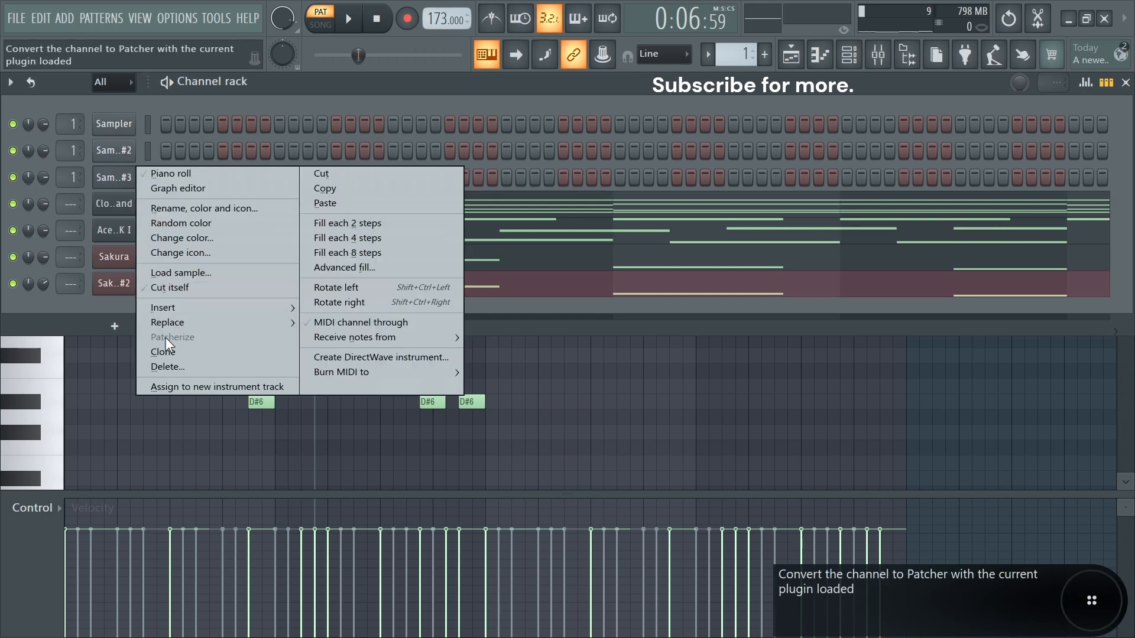
left_click(165, 352)
right_click(128, 201)
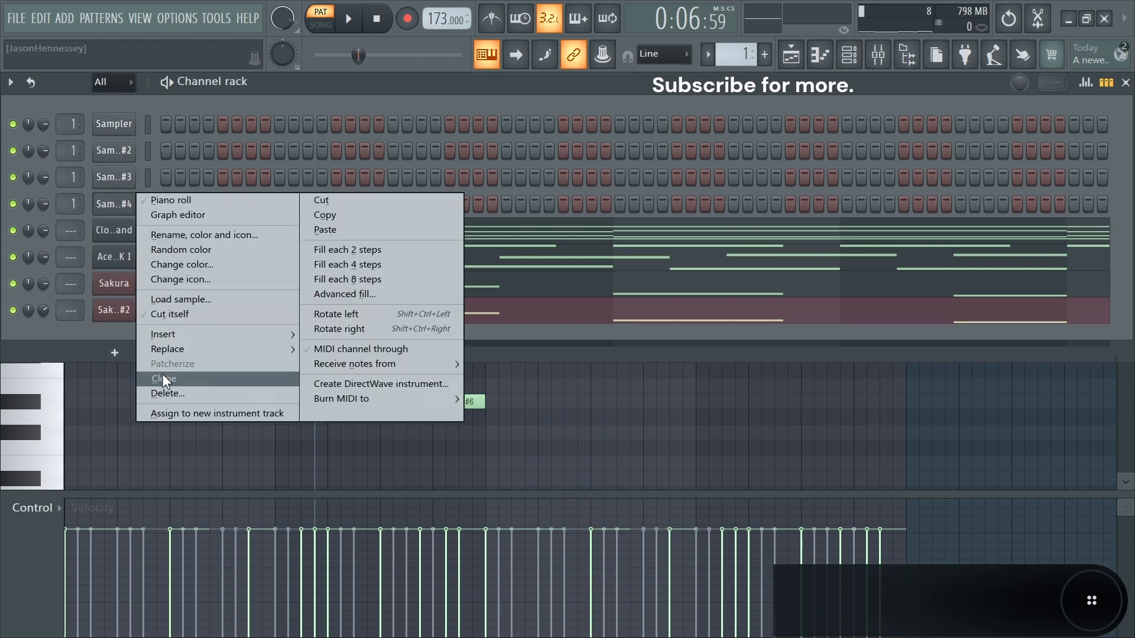
left_click(162, 377)
right_click(125, 229)
left_click(166, 405)
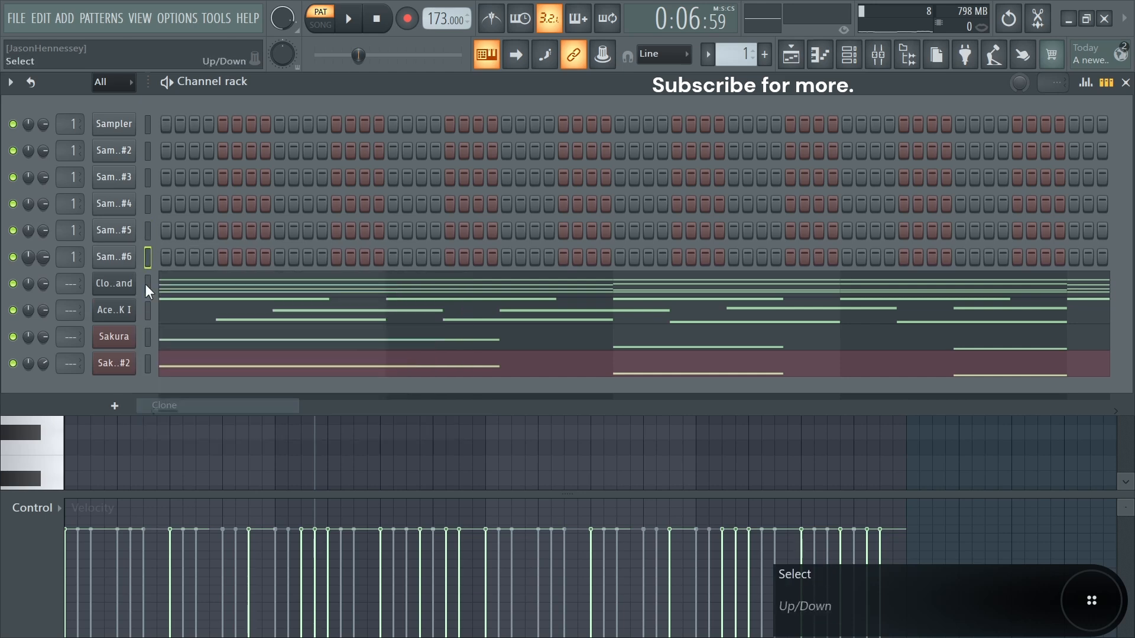
right_click(126, 256)
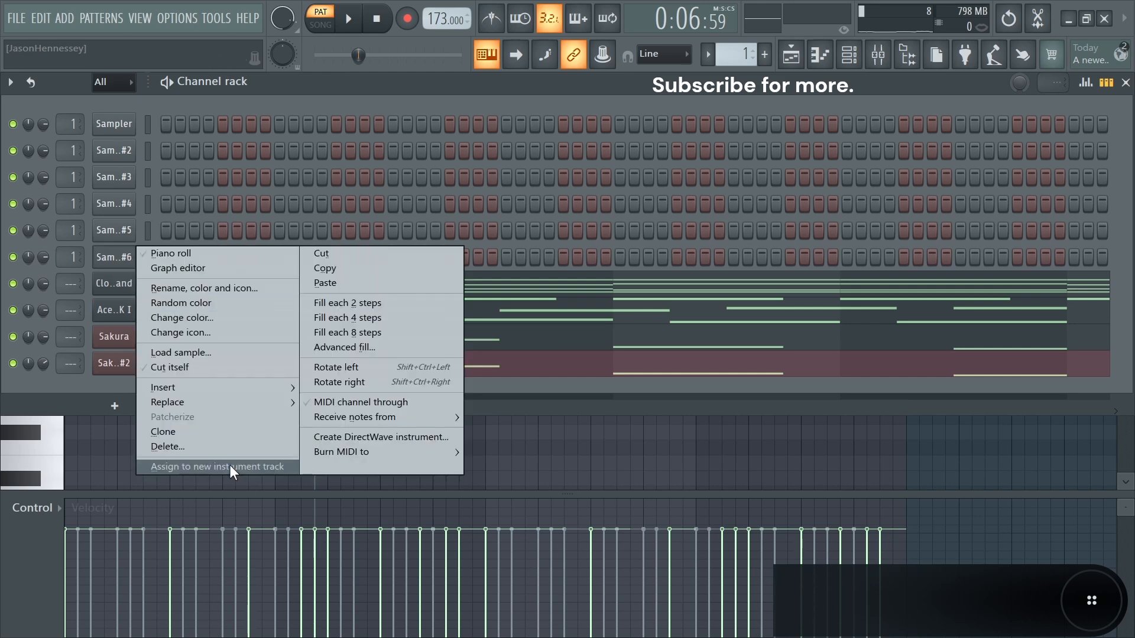
left_click(204, 432)
right_click(126, 284)
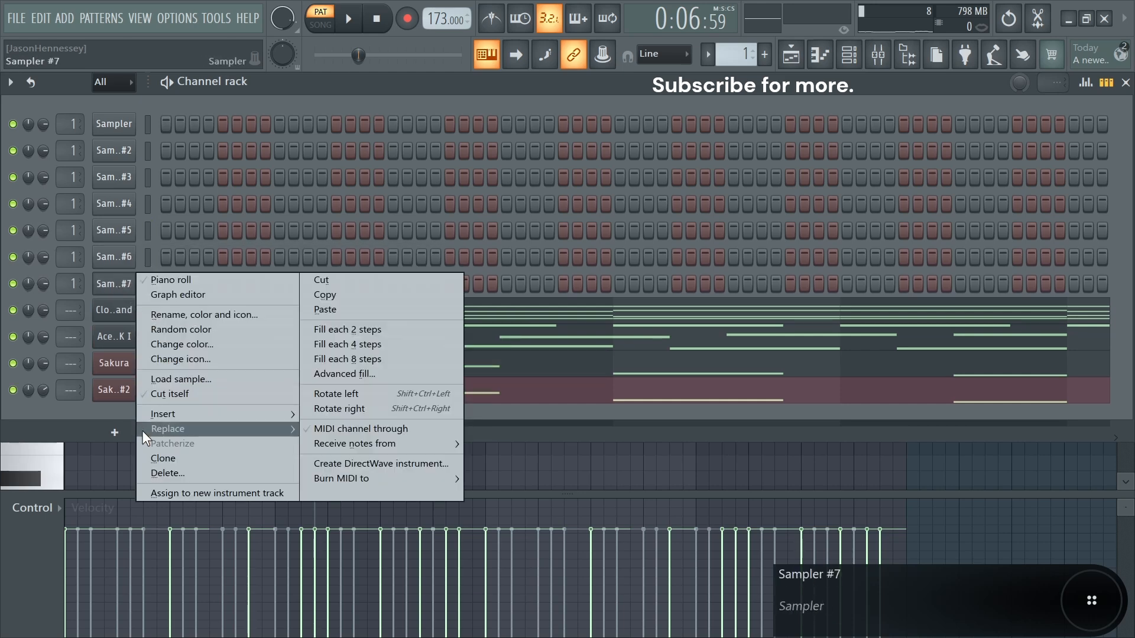
left_click(163, 458)
- Open the Close Grand chord progression in the piano roll and look over its notes
left_click(198, 341)
scroll(556, 332, "up", 3)
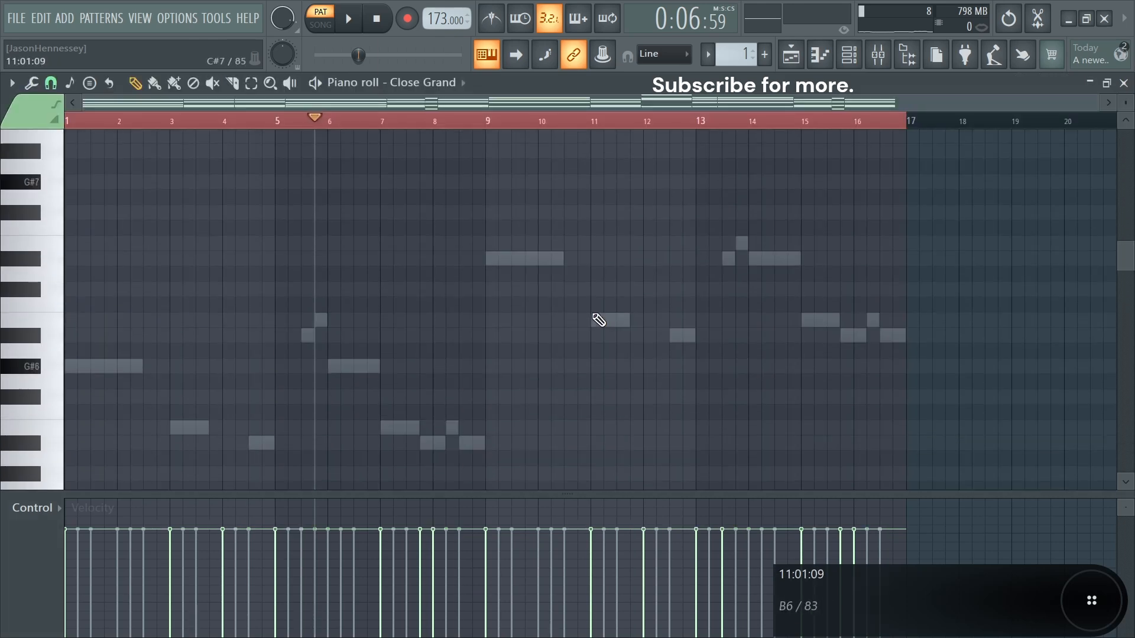
scroll(662, 260, "down", 12)
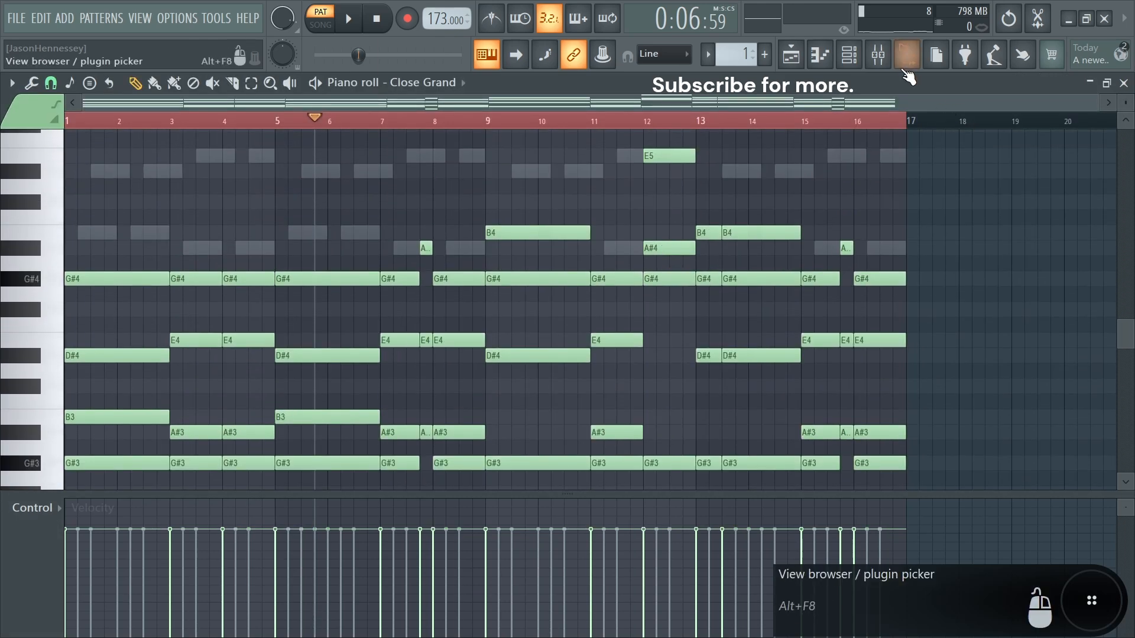
left_click(849, 54)
left_click(201, 348)
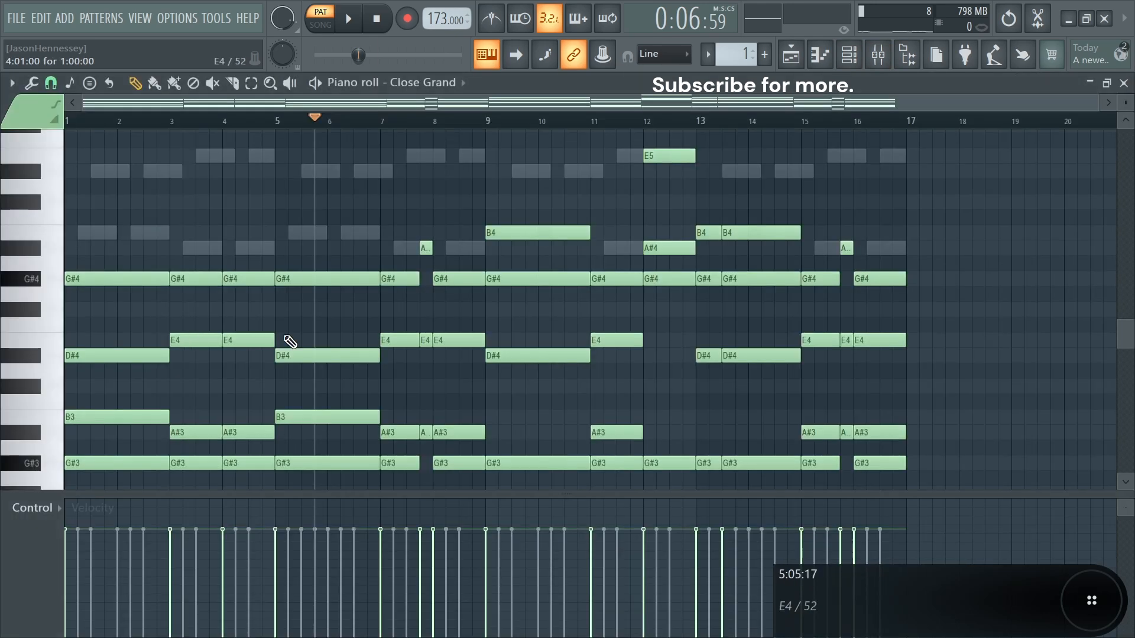
scroll(507, 316, "down", 4)
scroll(507, 316, "up", 4)
scroll(505, 314, "down", 2)
scroll(505, 313, "up", 2)
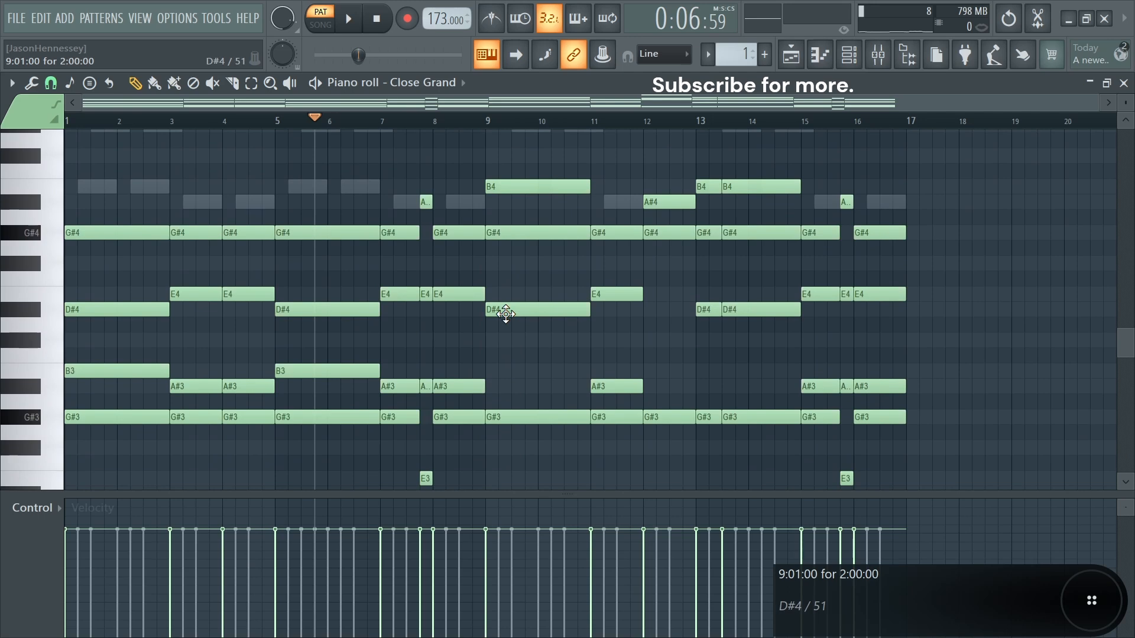
- Randomize the velocity and release levels of all Close Grand notes with stronger variation and Bipolar enabled
key("ctrl+a")
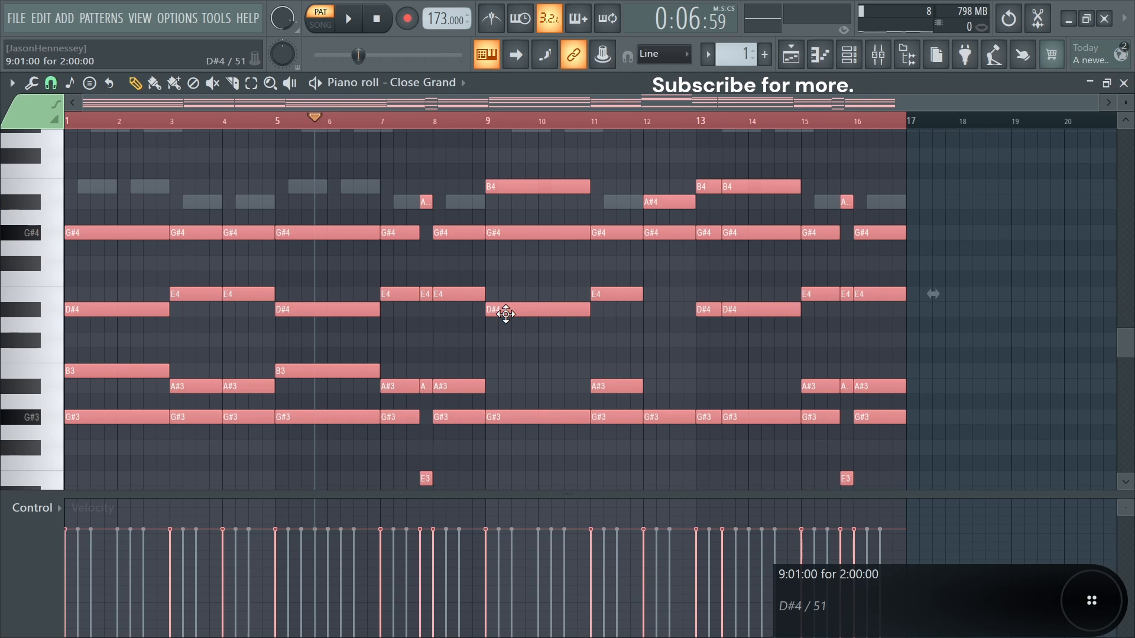
key("alt+r")
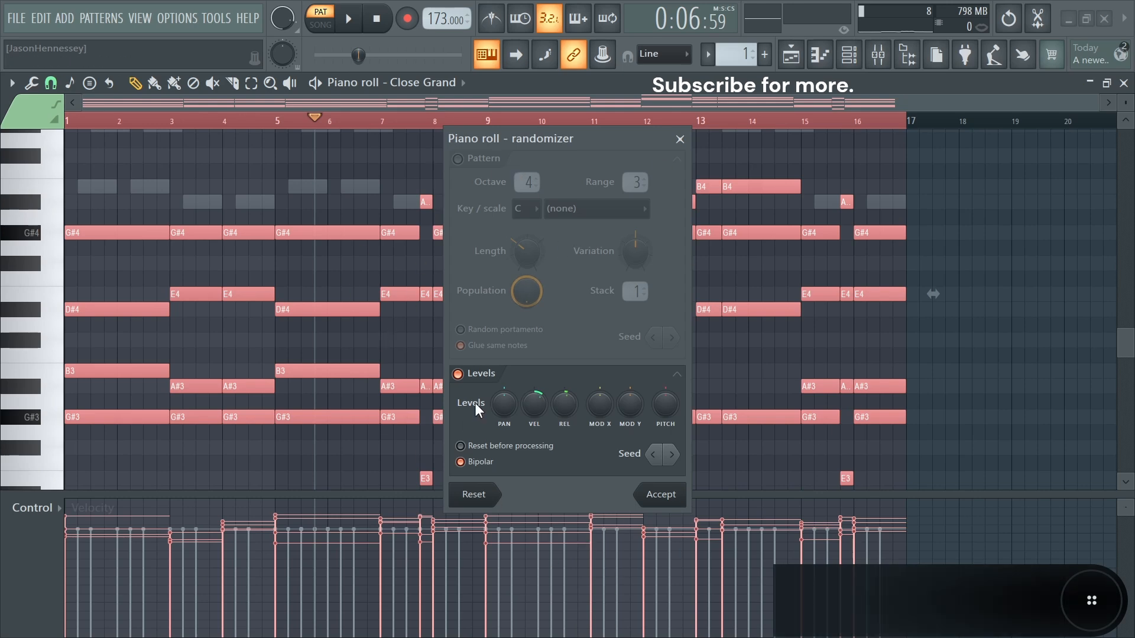
left_click(502, 403)
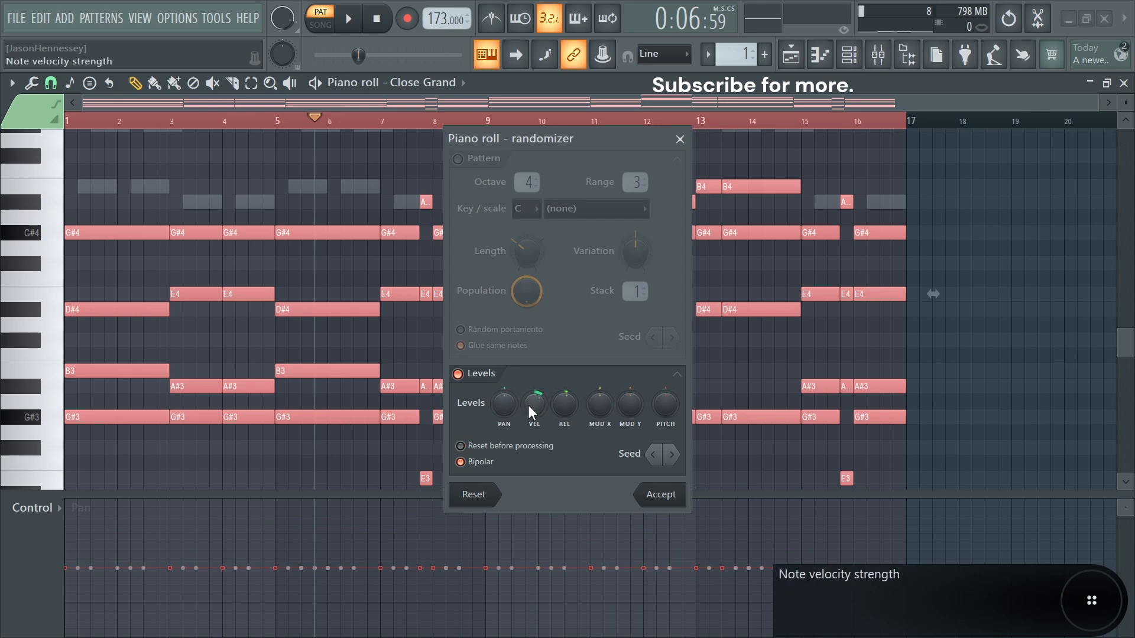
scroll(530, 415, "up", 5)
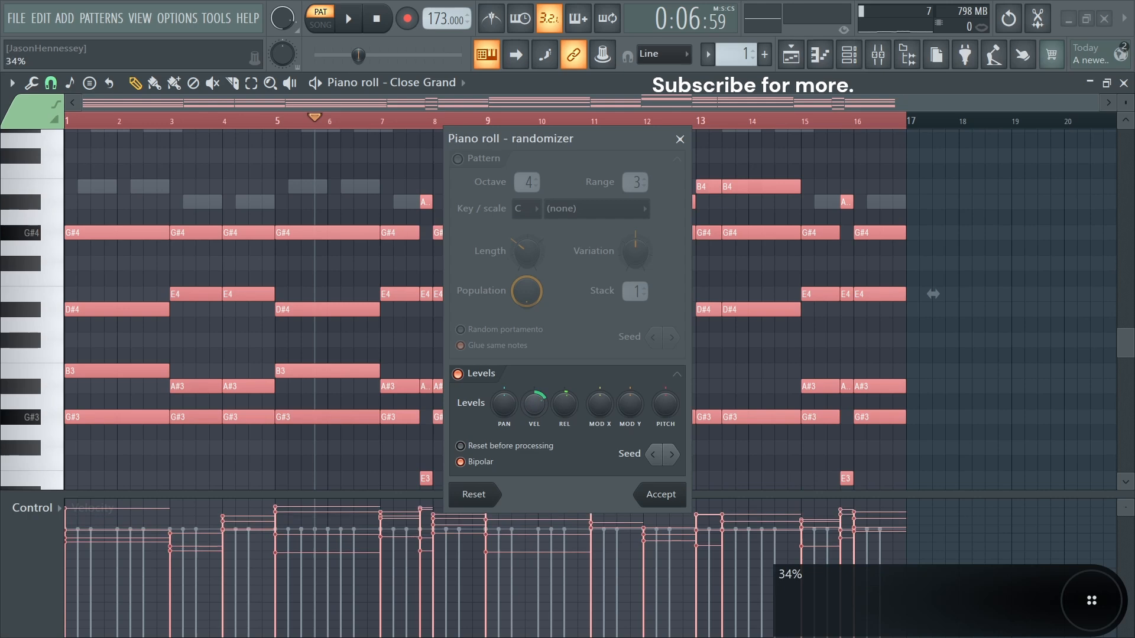
scroll(565, 405, "up", 2)
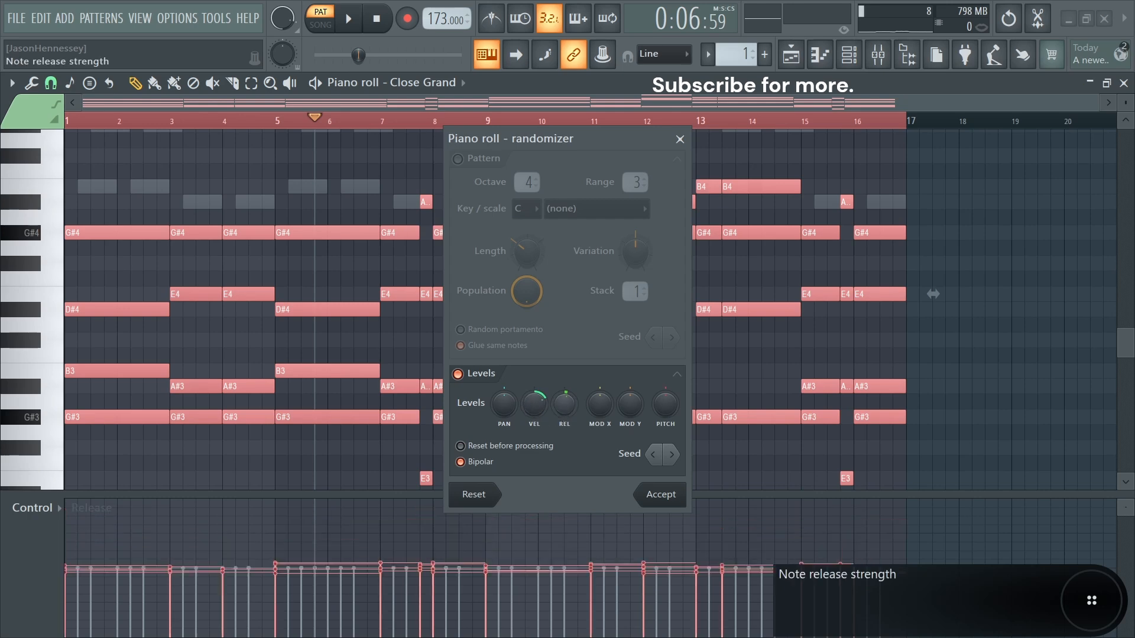
left_click_drag(534, 407, 534, 402)
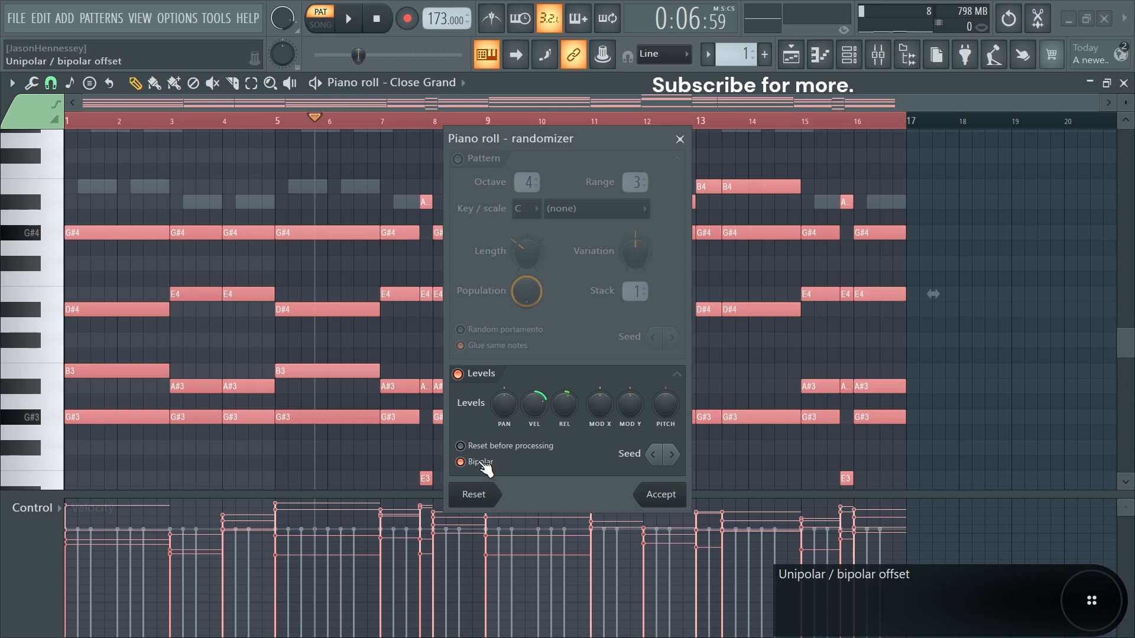
left_click(483, 463)
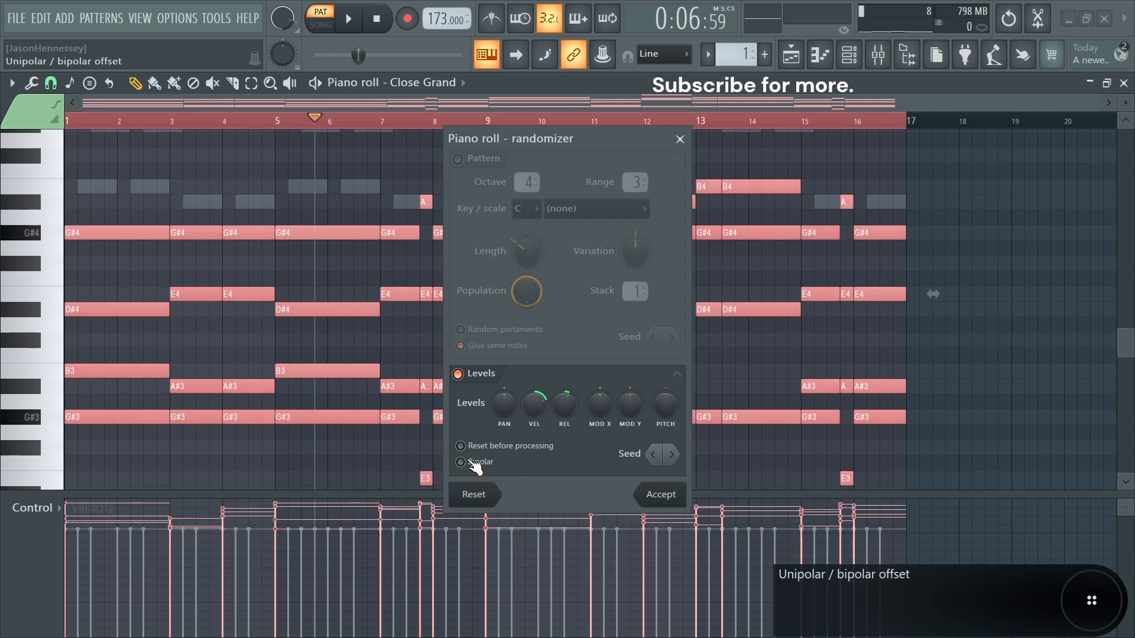
left_click(474, 463)
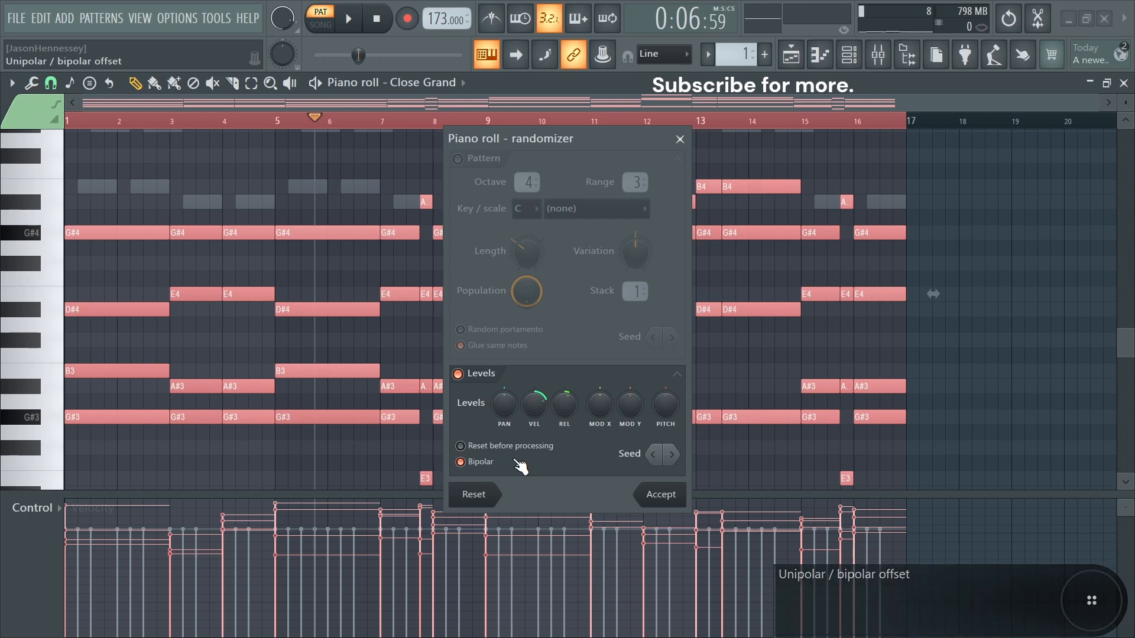
left_click(679, 498)
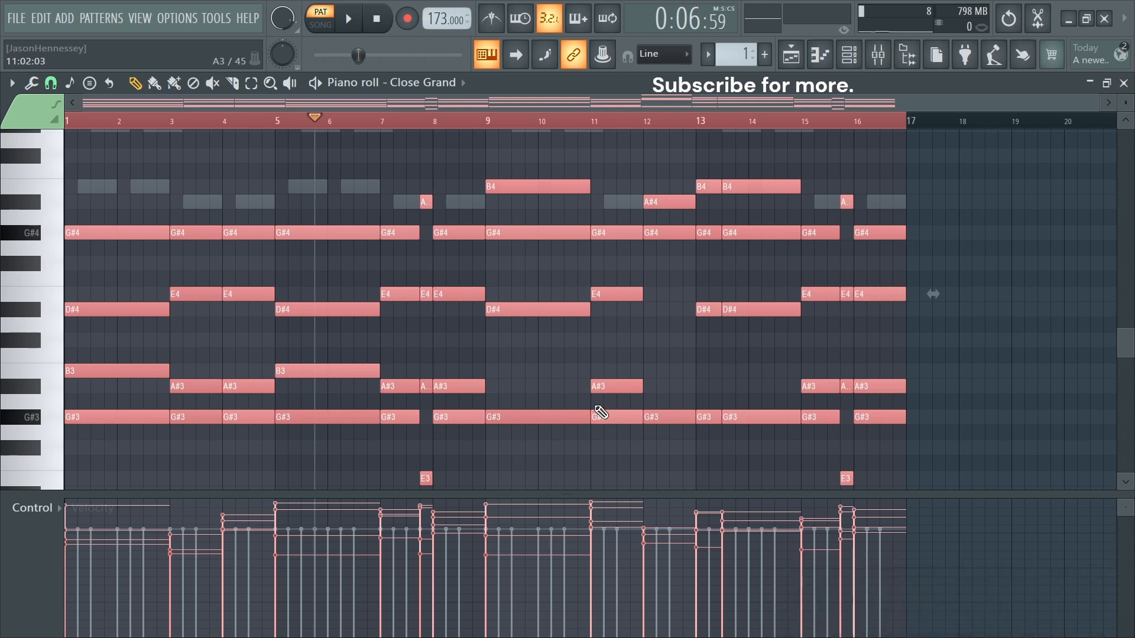
key("alt+q")
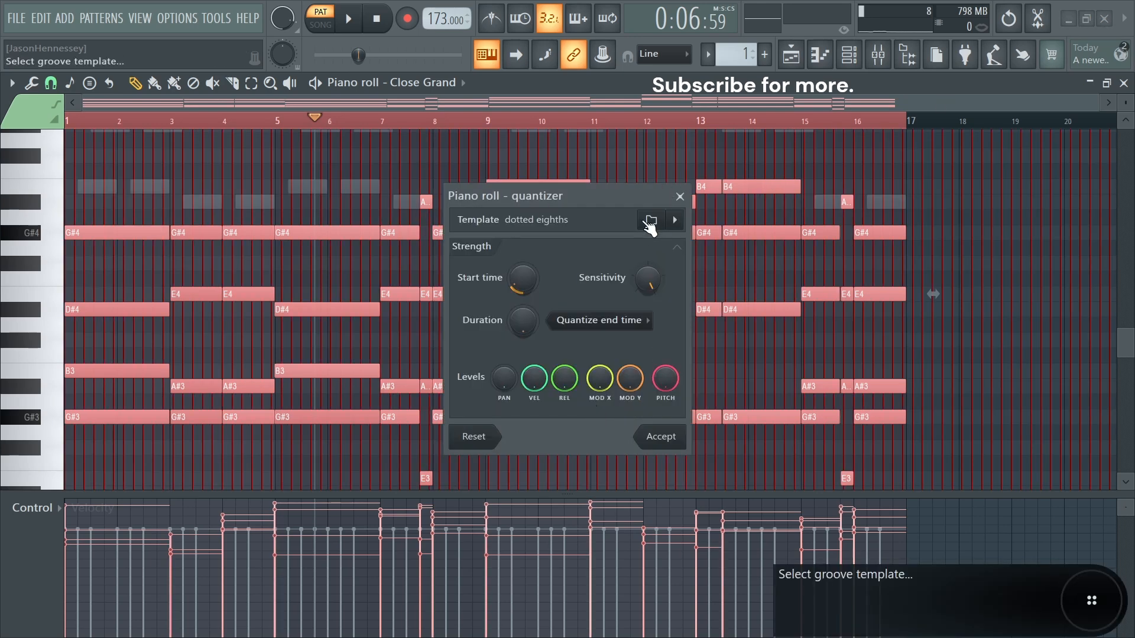
left_click(651, 221)
scroll(681, 354, "up", 1)
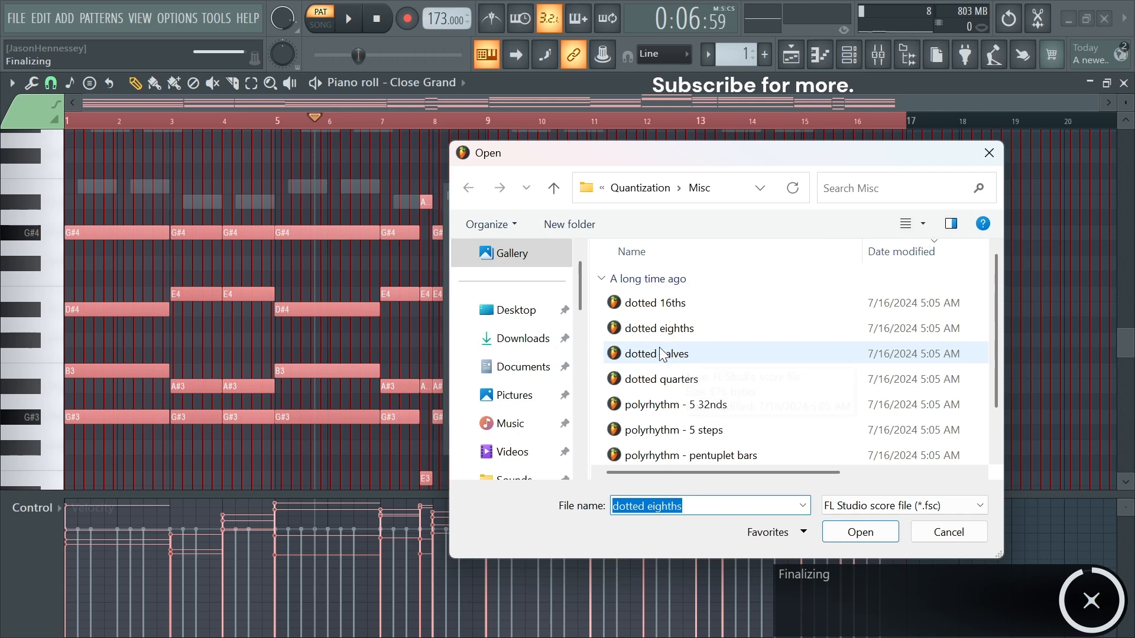
left_click(650, 328)
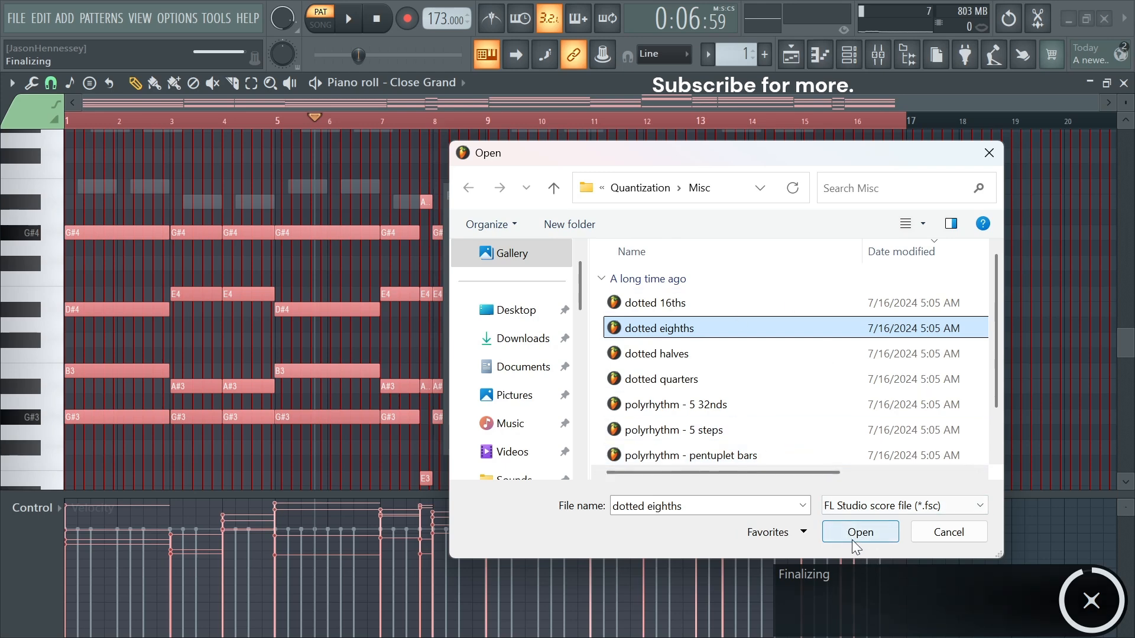
left_click(693, 326)
left_click(840, 532)
left_click(844, 535)
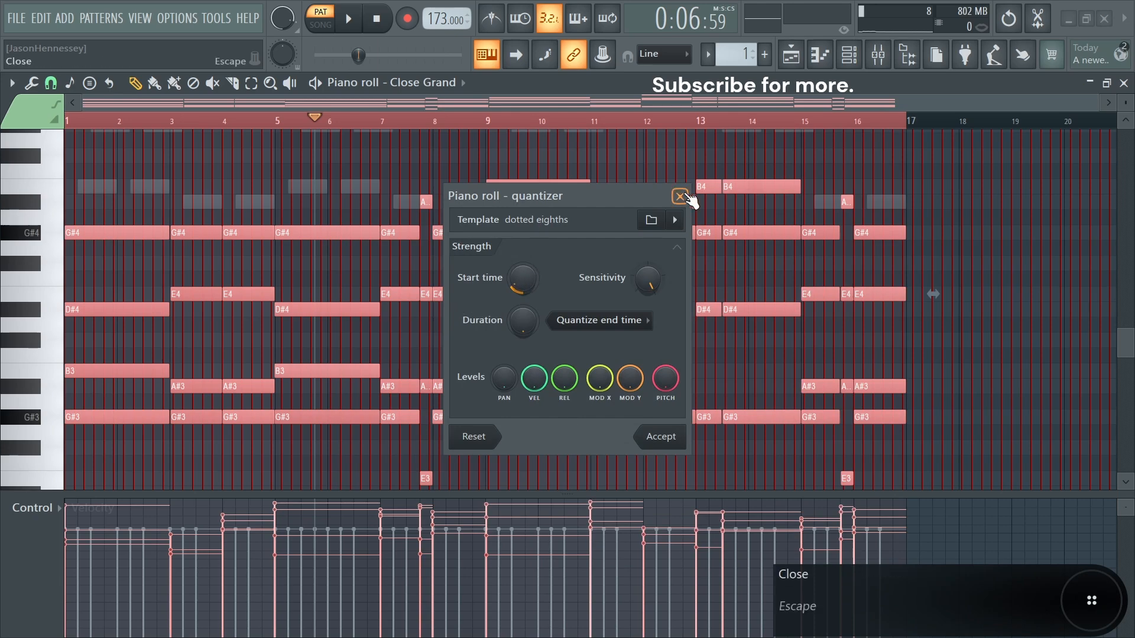
left_click(680, 197)
- Quantize the Close Grand notes to the dotted eighths template with partial start time strength, leaving the note durations unquantized
scroll(494, 293, "up", 8)
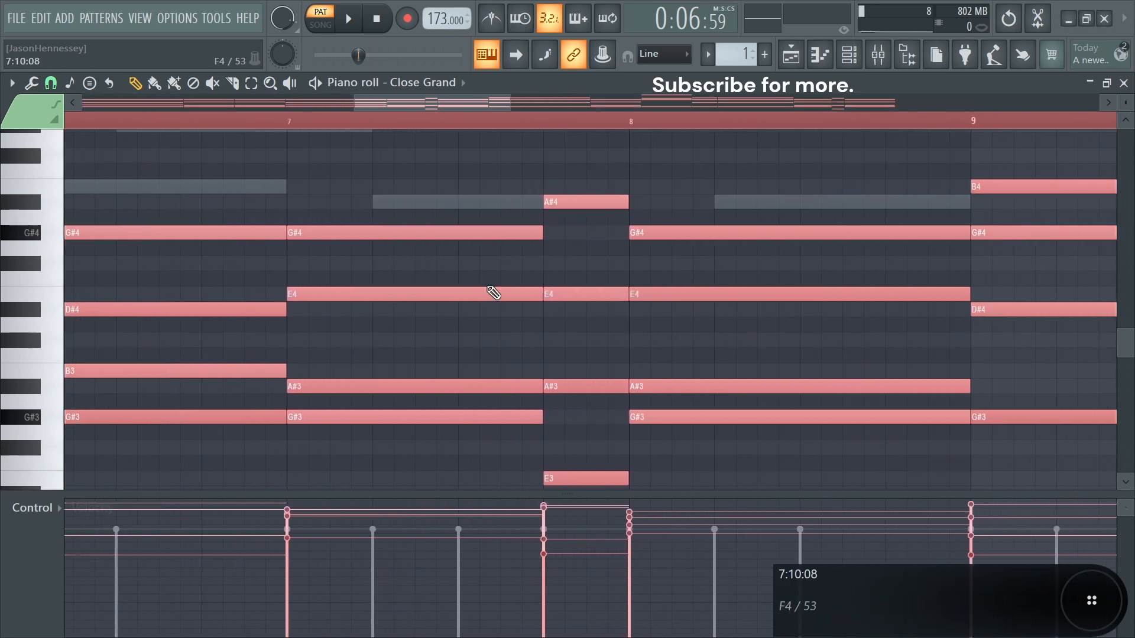
key("alt+q")
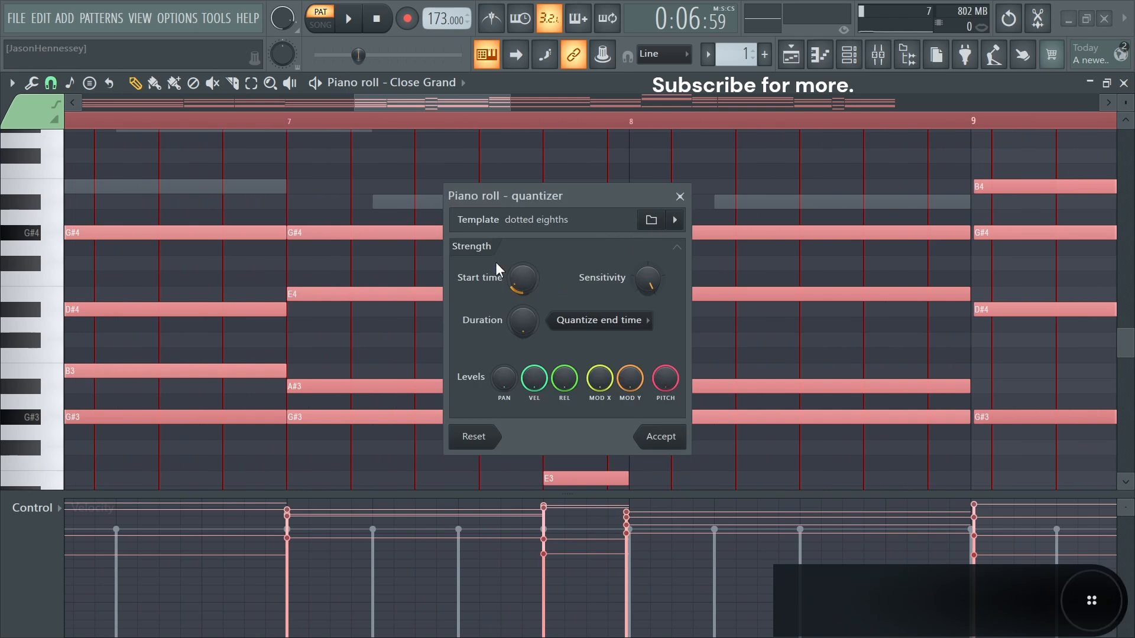
left_click_drag(562, 200, 677, 122)
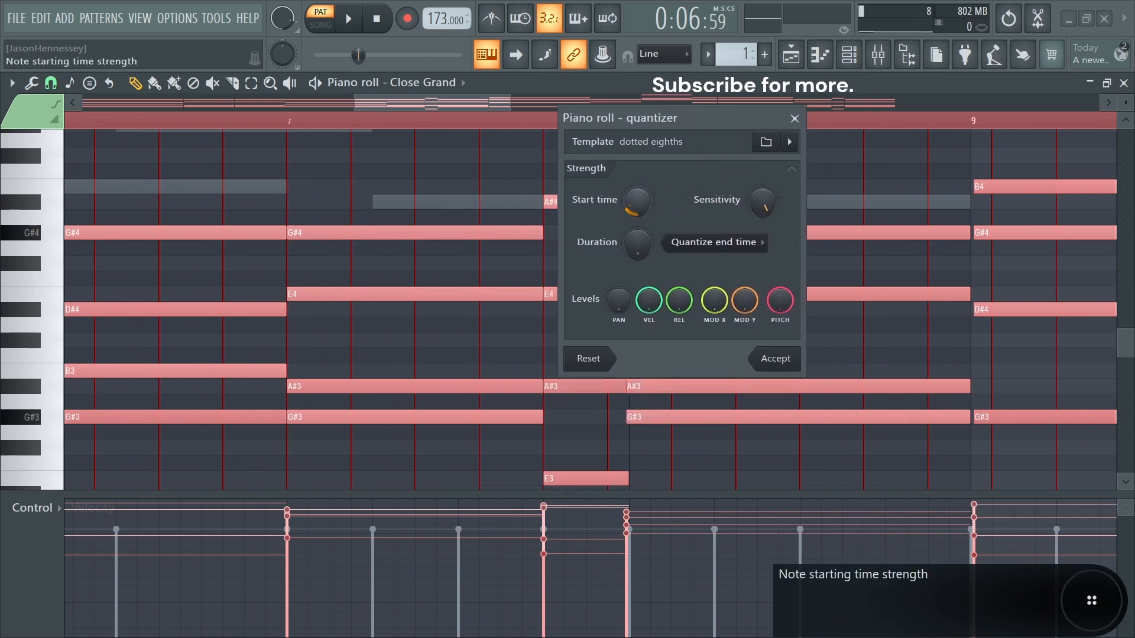
left_click_drag(636, 191, 636, 160)
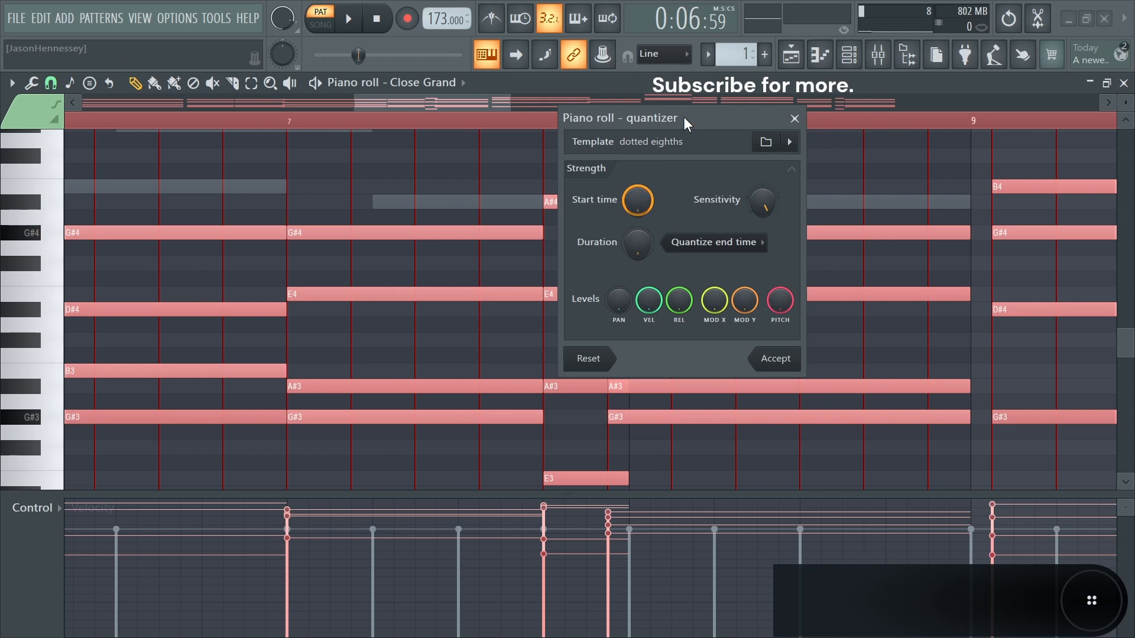
left_click_drag(686, 122, 271, 133)
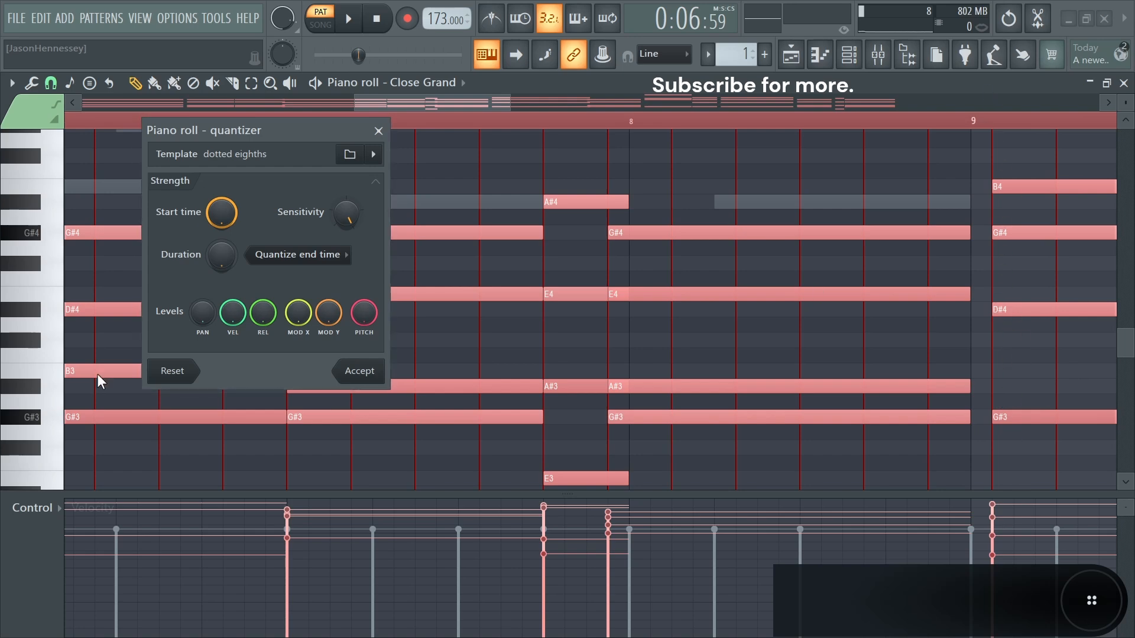
left_click_drag(222, 213, 229, 180)
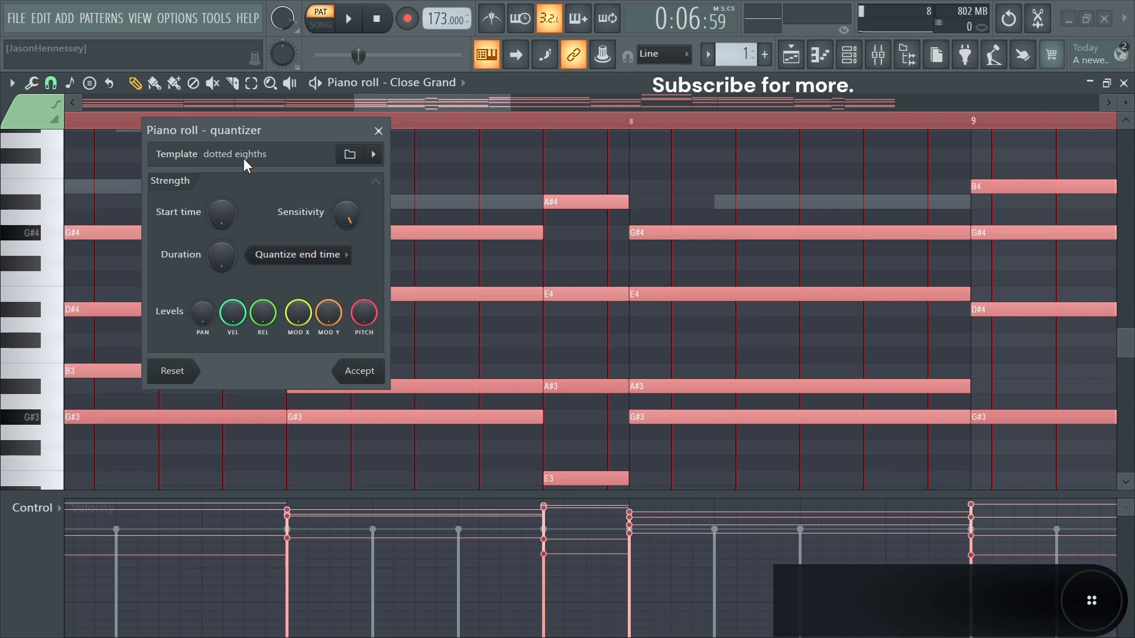
mouse_move(222, 213)
left_mouse_down()
mouse_move(223, 195)
mouse_move(221, 234)
mouse_move(222, 177)
mouse_move(222, 223)
left_mouse_up()
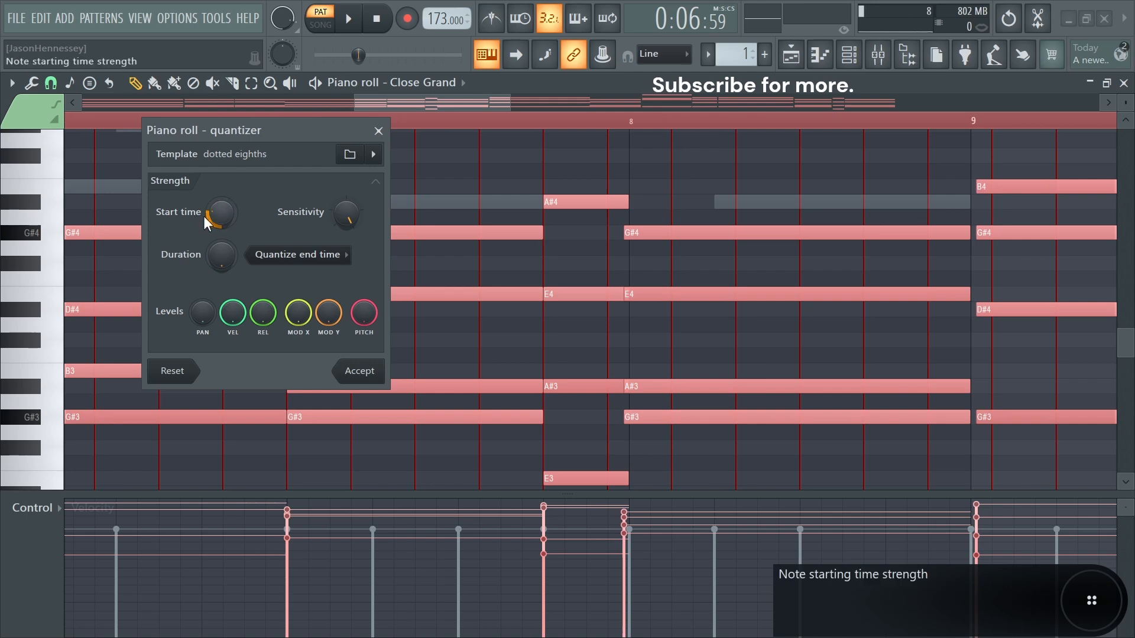
left_click_drag(220, 213, 220, 201)
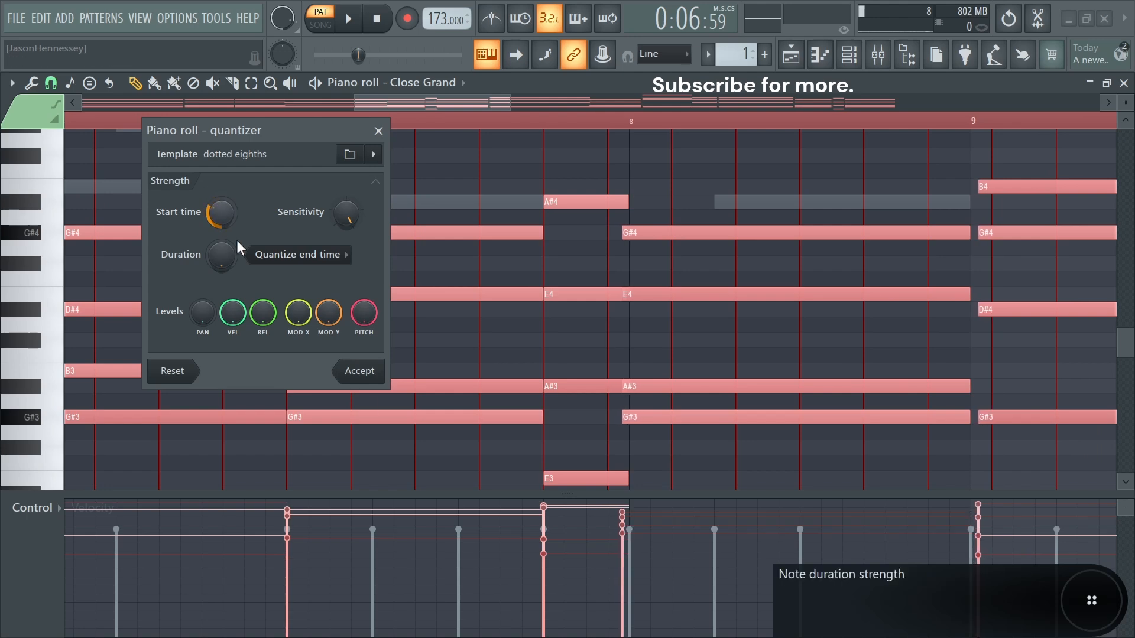
left_click(359, 370)
- Examine the start offsets of the quantized chords around bars 7 to 9, selecting each chord in turn
scroll(507, 309, "down", 6)
scroll(379, 292, "up", 8)
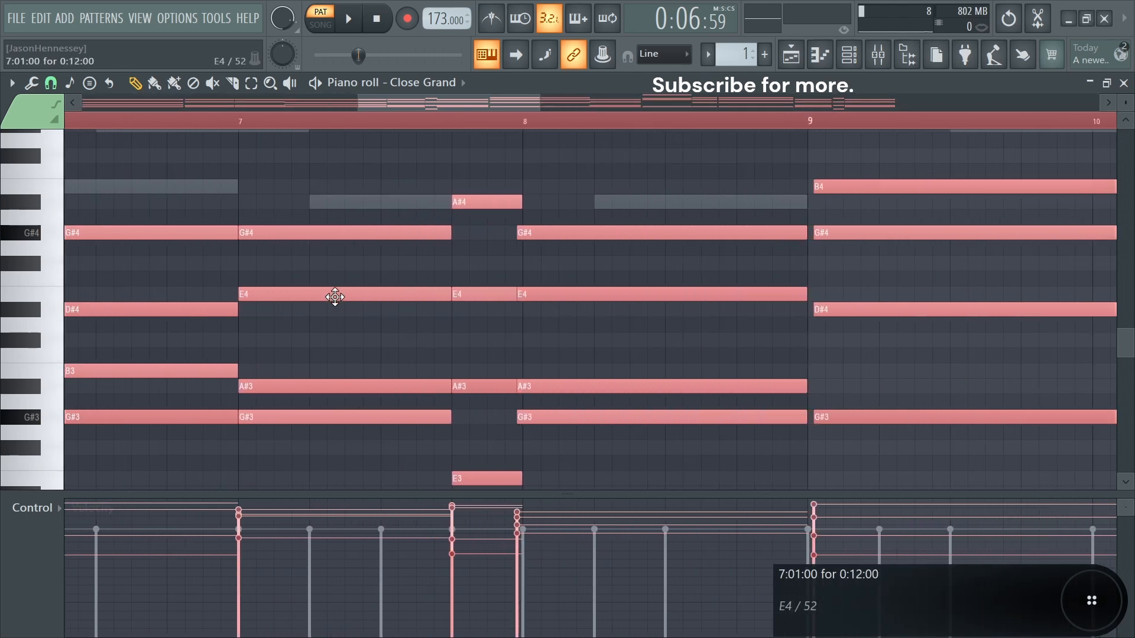
left_click_drag(349, 146, 378, 568)
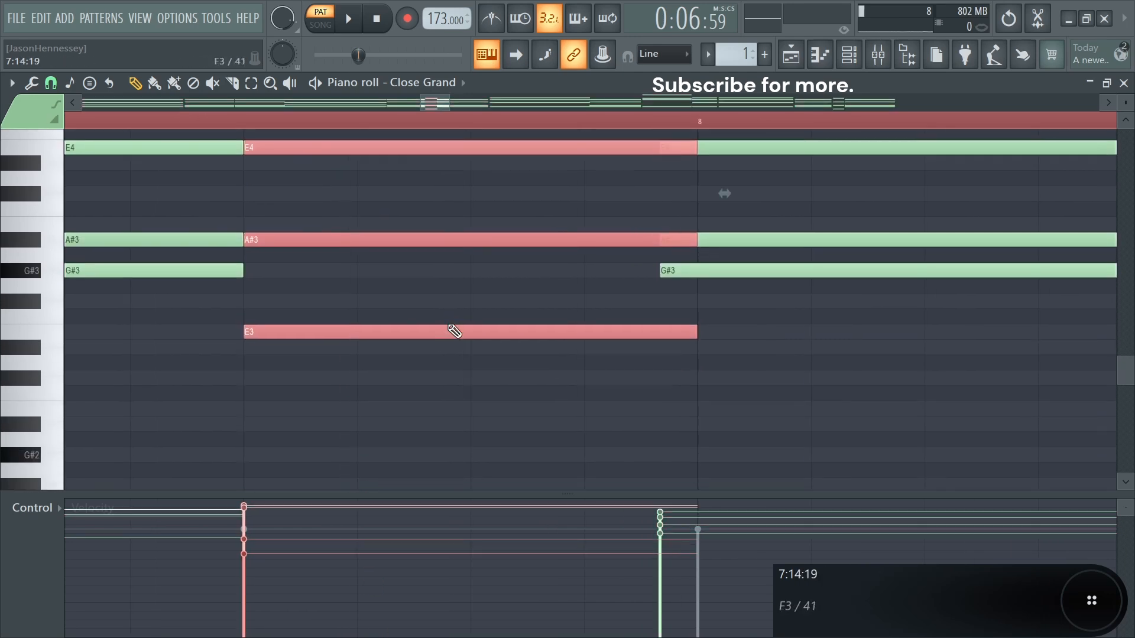
scroll(473, 322, "down", 3)
scroll(547, 311, "up", 3)
scroll(556, 260, "up", 2)
left_click_drag(570, 172, 566, 473)
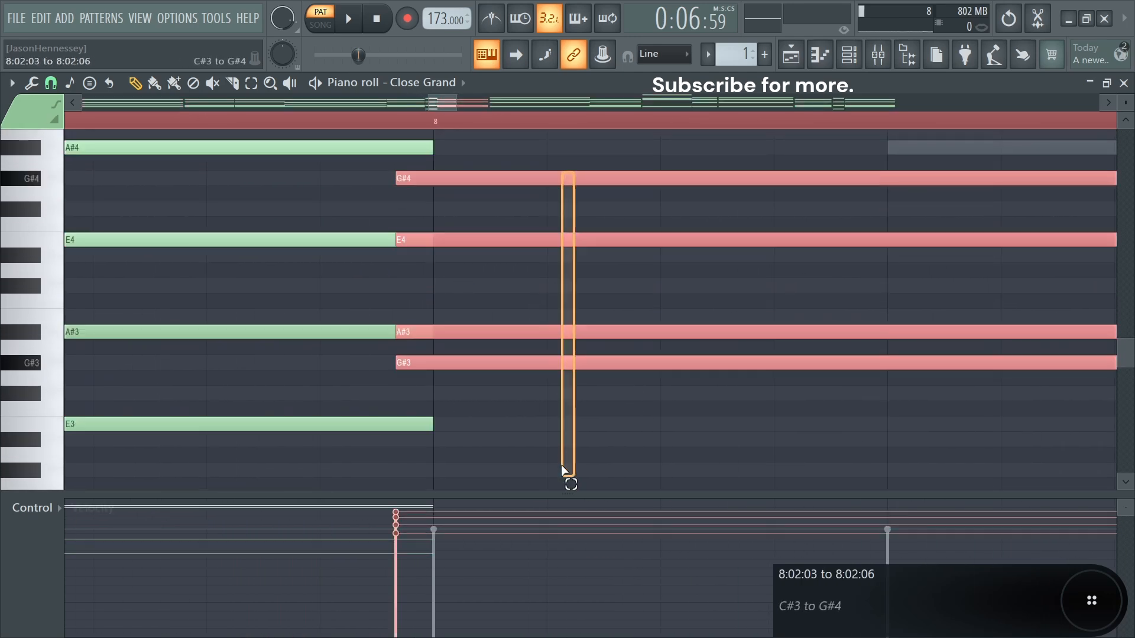
scroll(485, 350, "up", 4)
scroll(490, 362, "down", 4)
scroll(591, 383, "up", 5)
left_click_drag(558, 248, 613, 502)
scroll(612, 362, "down", 4)
scroll(591, 372, "down", 4)
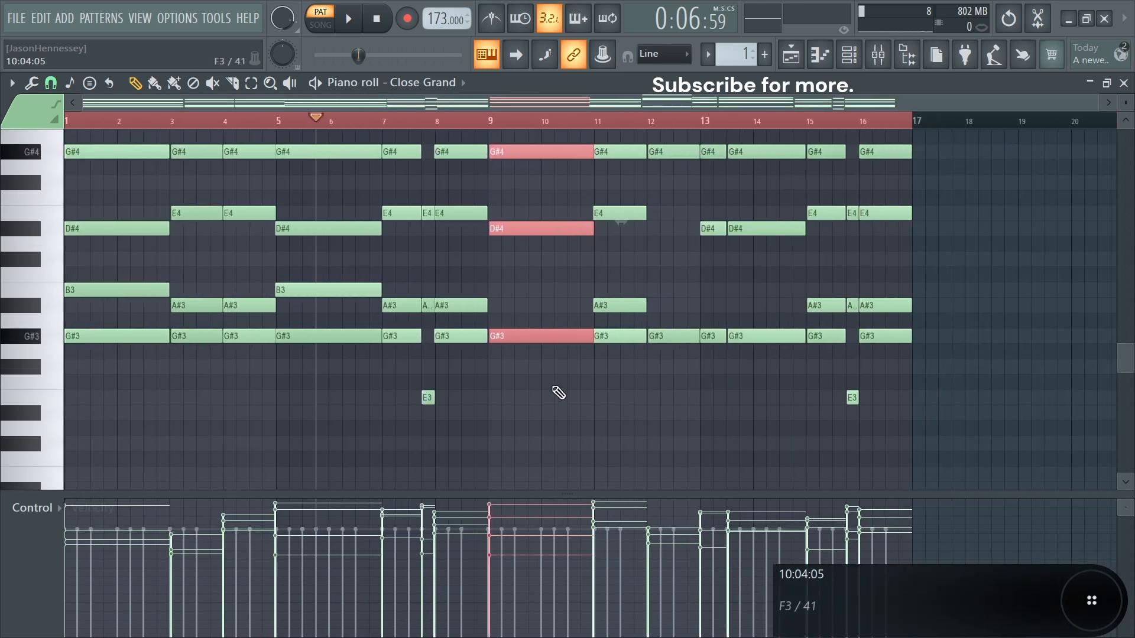
scroll(553, 347, "up", 3)
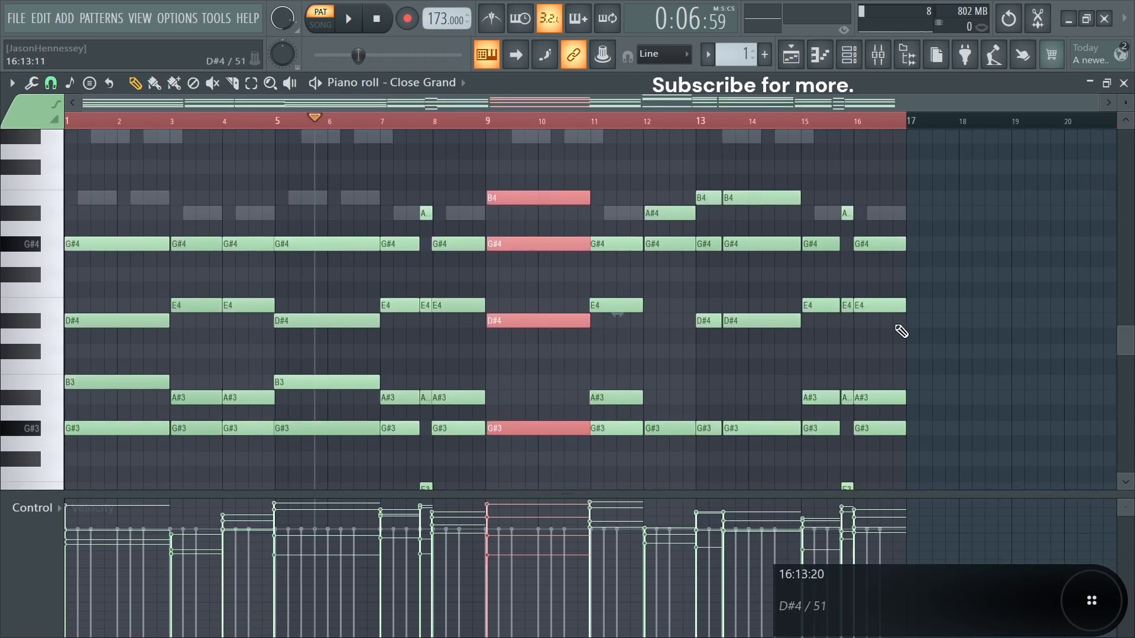
left_click(968, 325)
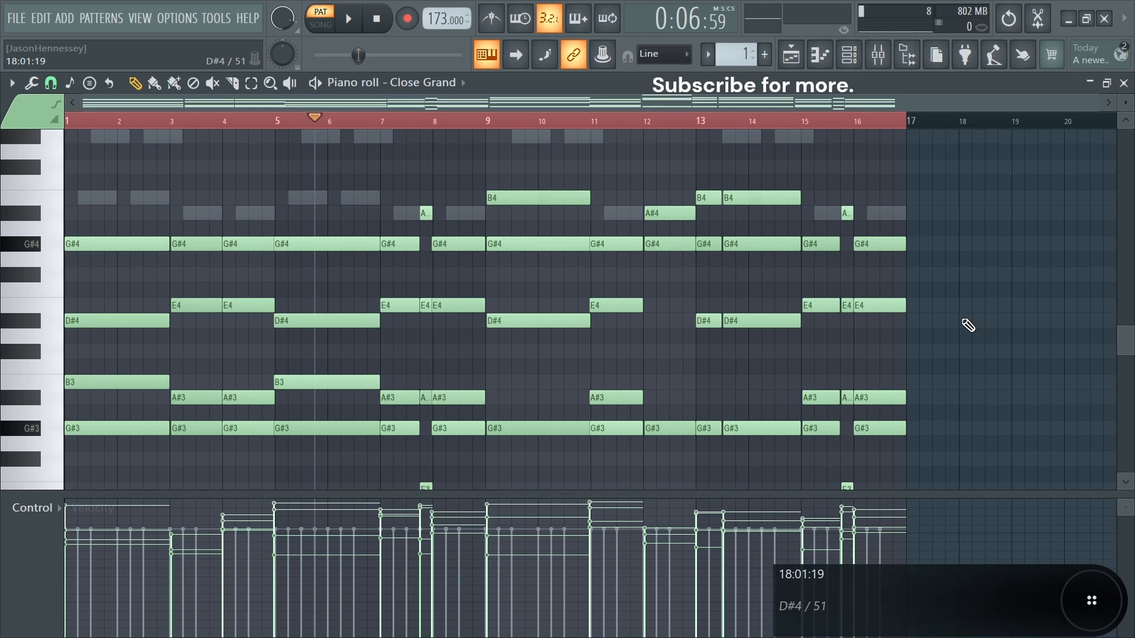
scroll(272, 291, "down", 3)
scroll(273, 290, "up", 3)
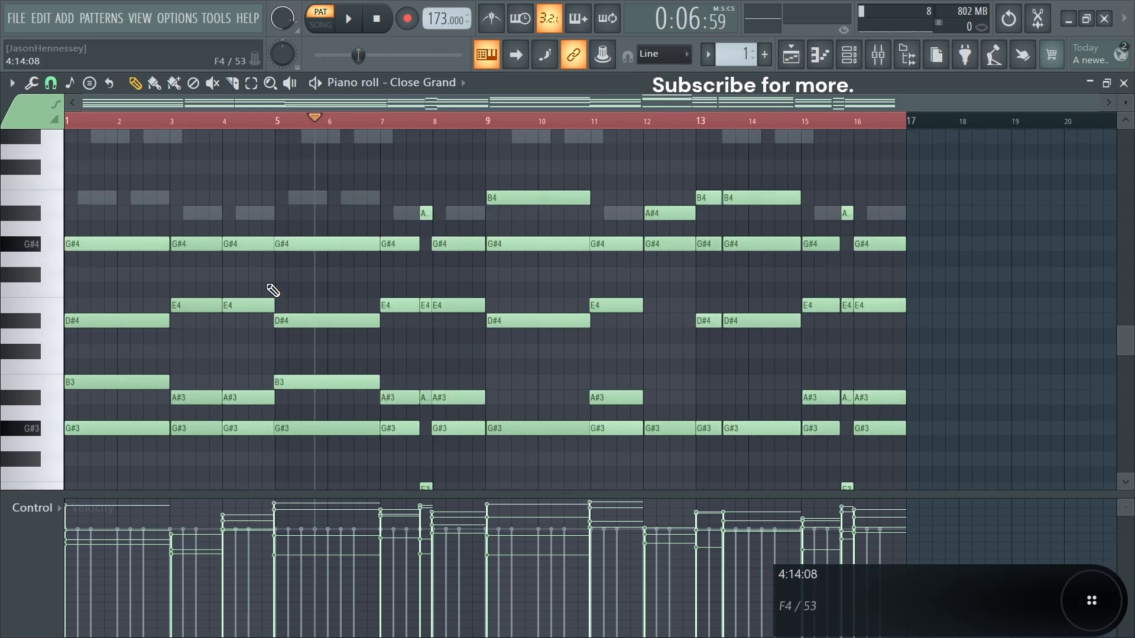
- Select scattered individual notes across the 16 bars of chords and shift them slightly later in time
left_click_drag(140, 300, 94, 417)
left_click_drag(264, 293, 204, 312)
left_click_drag(460, 198, 366, 336)
left_click_drag(585, 306, 560, 330)
left_click_drag(810, 198, 779, 250)
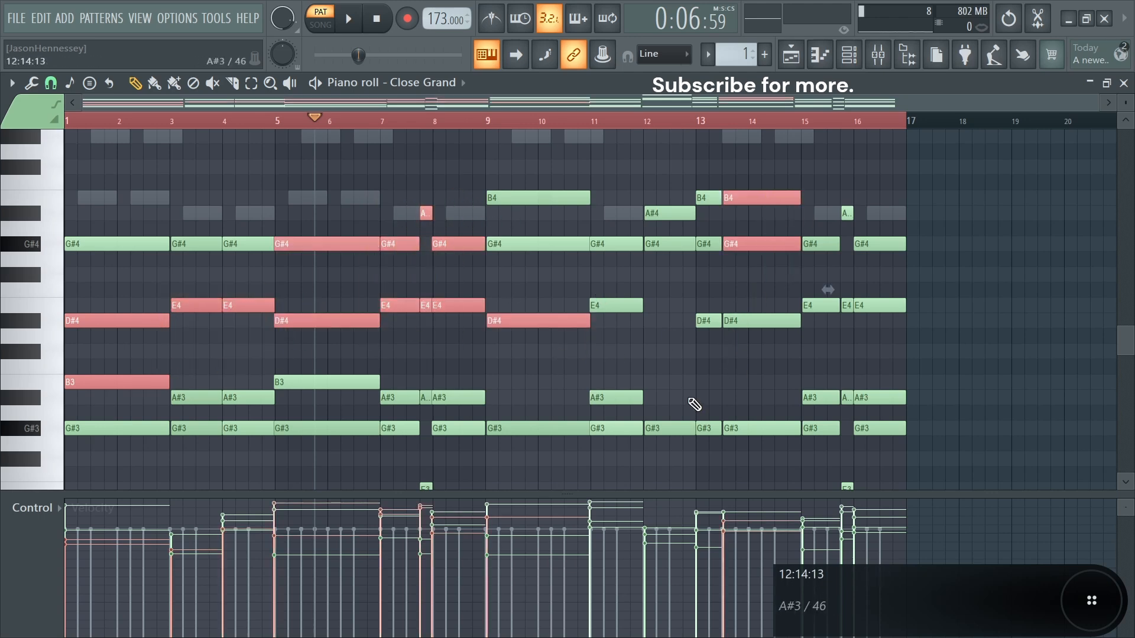
left_click_drag(694, 404, 547, 448)
left_click_drag(909, 283, 815, 349)
scroll(858, 336, "up", 4)
scroll(562, 337, "up", 5)
left_click_drag(489, 309, 502, 308)
scroll(619, 324, "down", 8)
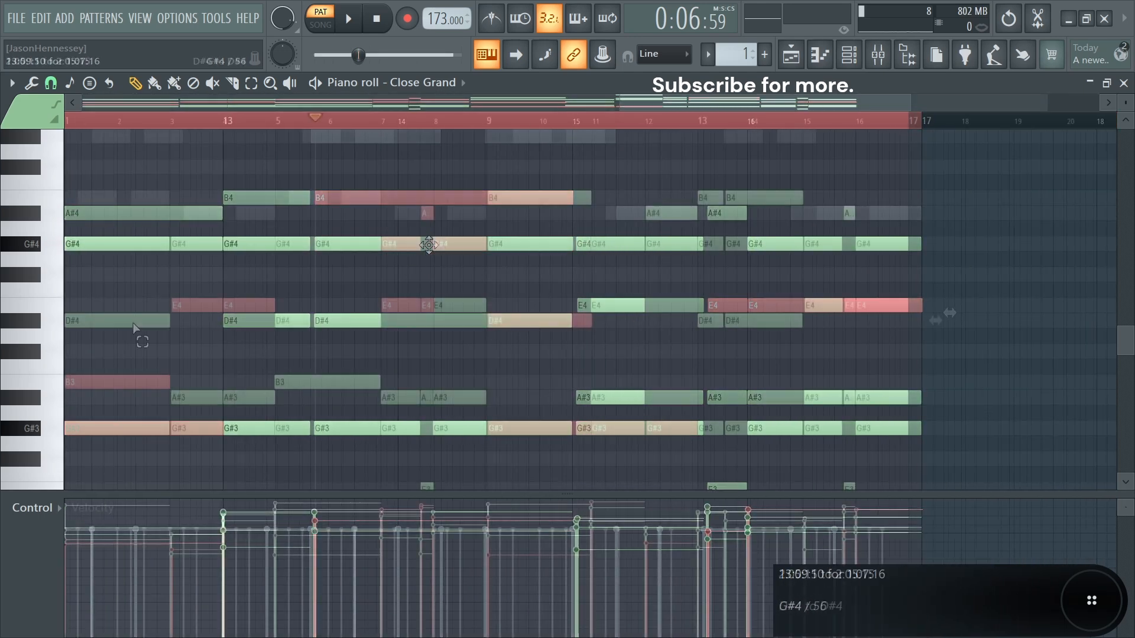
- Nudge another group of scattered chord notes slightly off the beat and clear the selection
scroll(211, 284, "up", 8)
left_click_drag(514, 310, 530, 315)
scroll(532, 318, "down", 4)
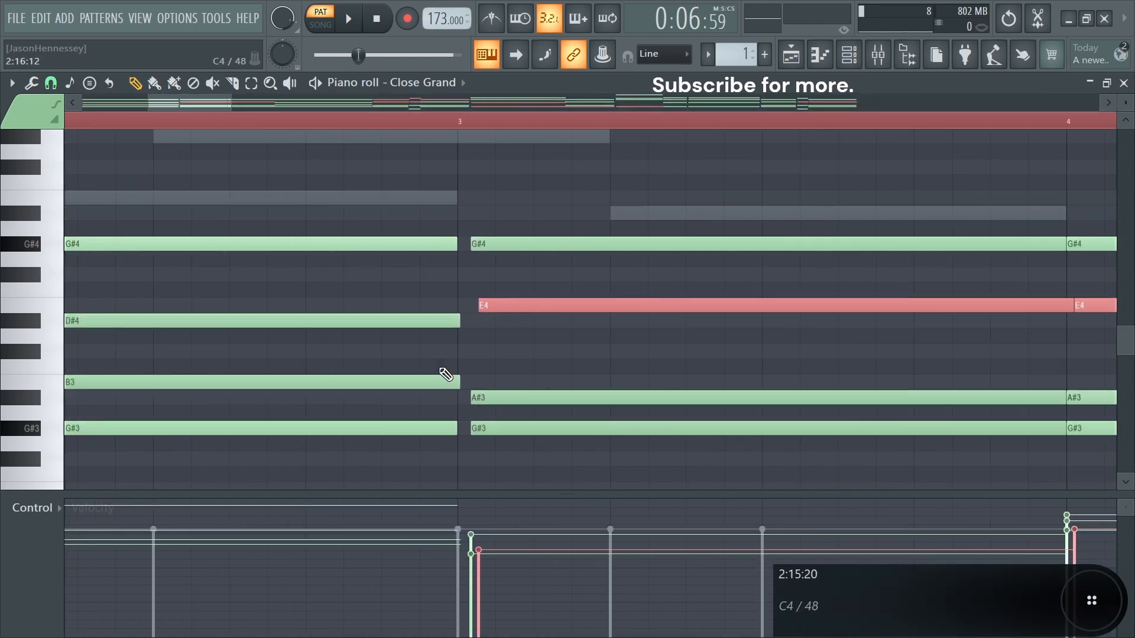
scroll(562, 299, "down", 6)
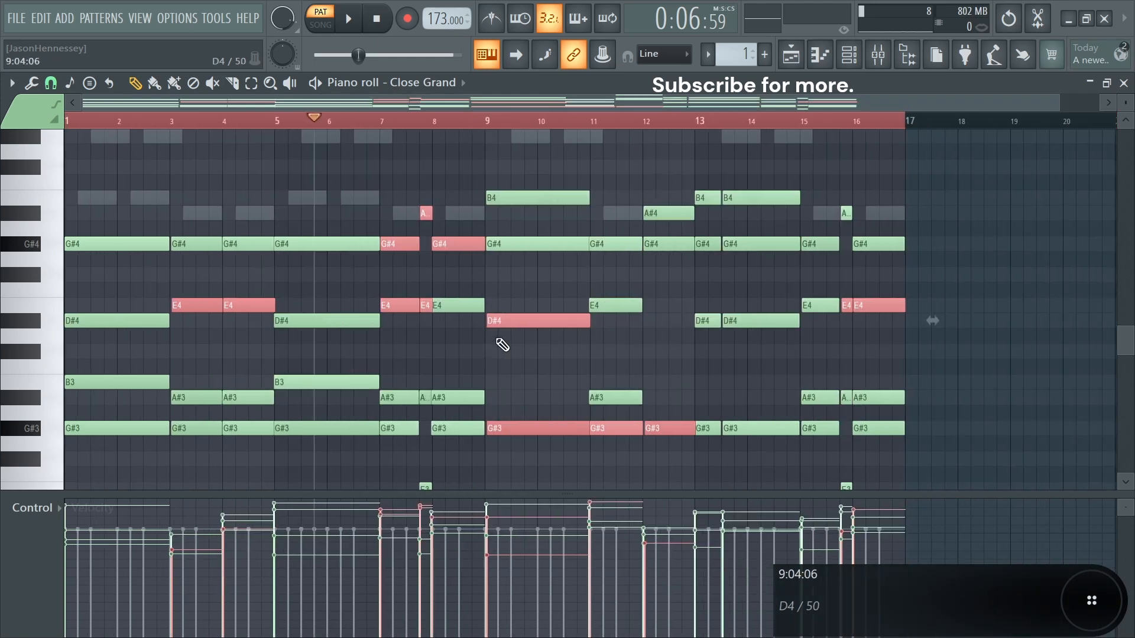
left_click(930, 322, "ctrl")
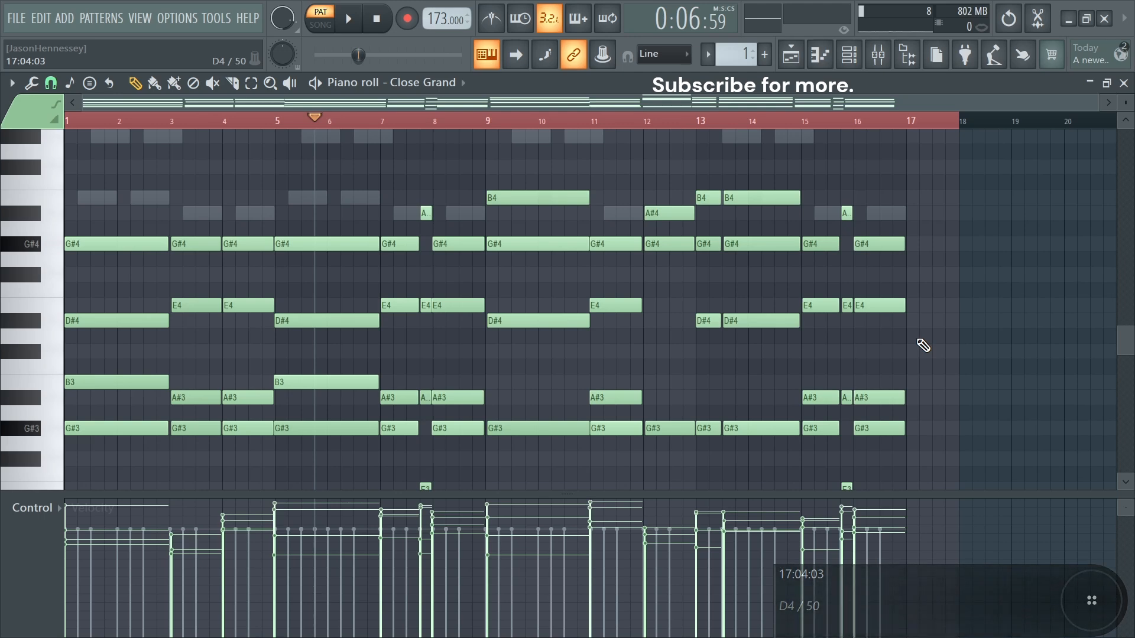
- Strum all the Close Grand chords with Alternate direction enabled, previewing the playback and raising the velocity tension slightly
key("ctrl+a")
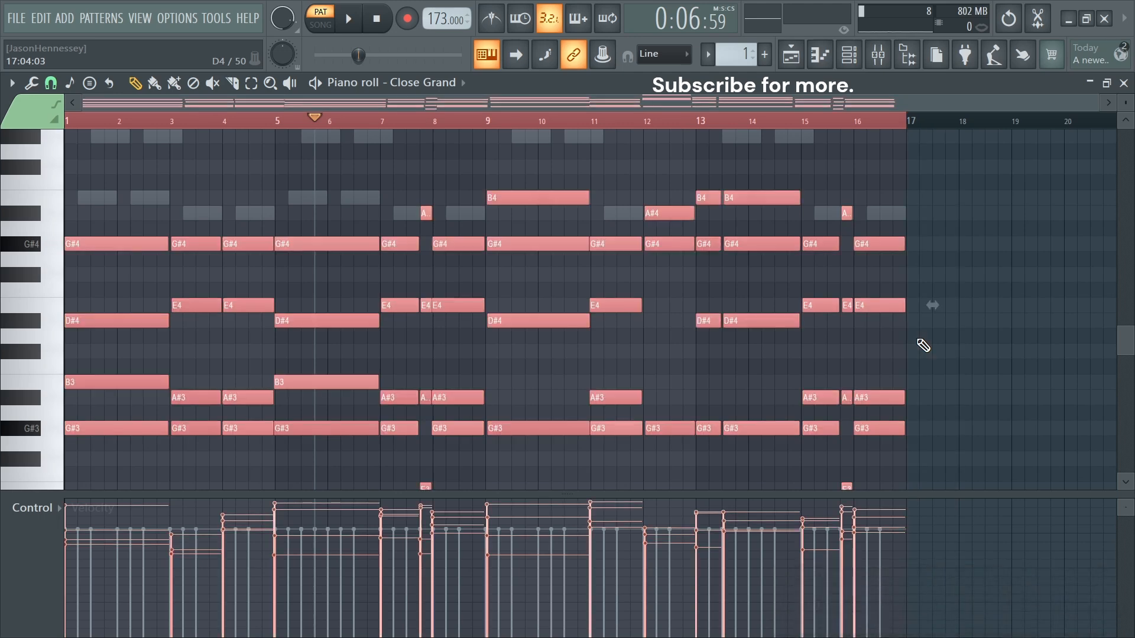
key("alt+s")
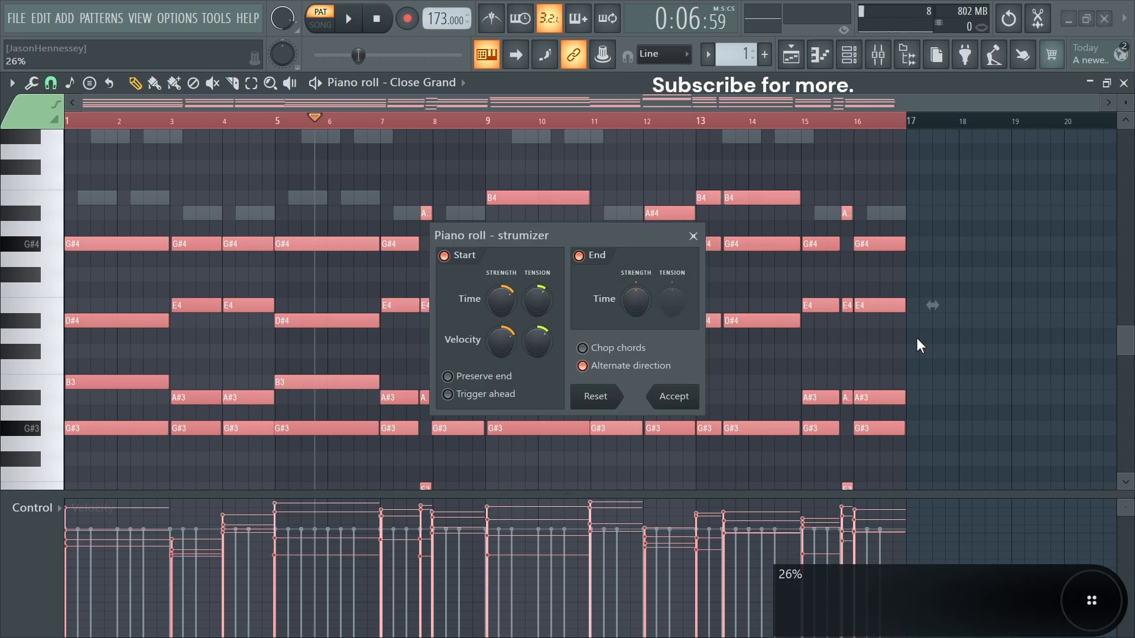
key("space")
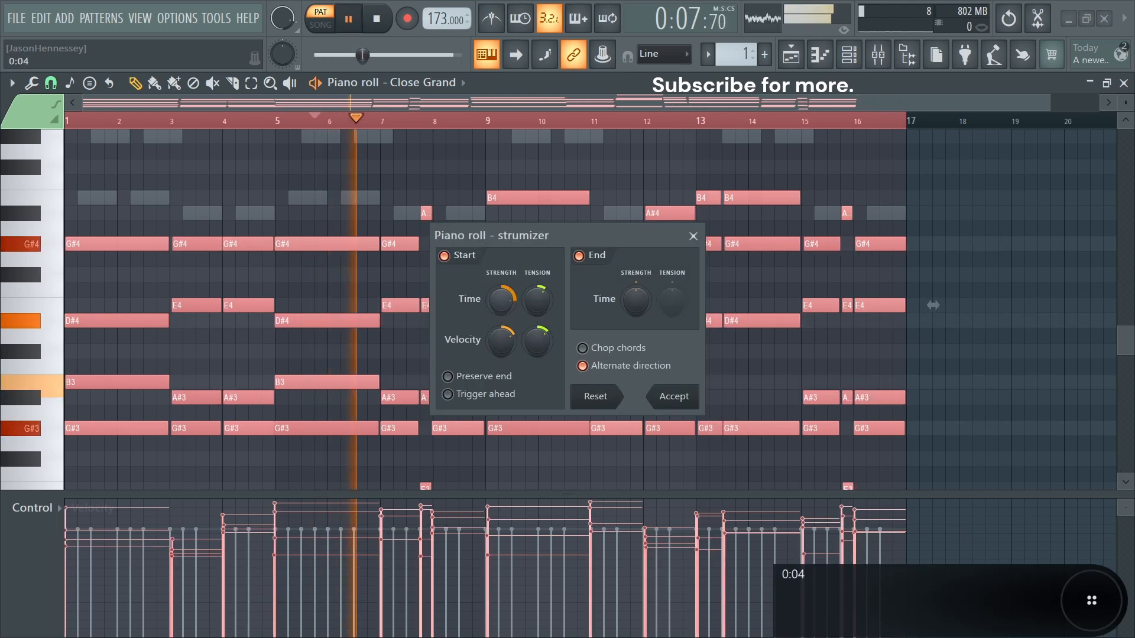
key("space")
left_click_drag(537, 341, 537, 329)
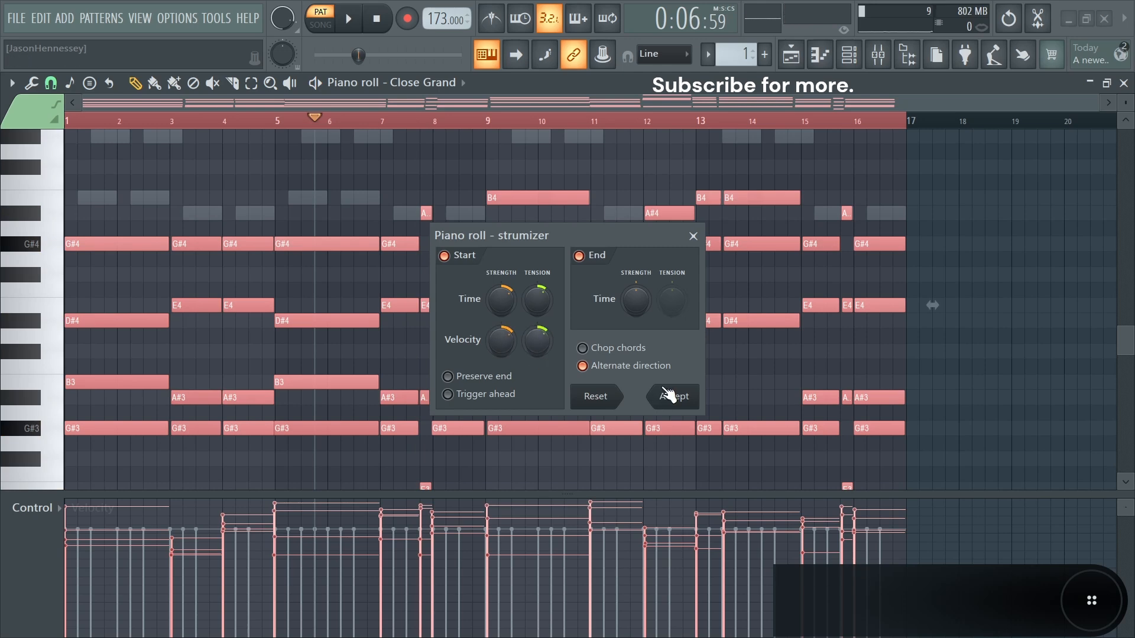
left_click(658, 397)
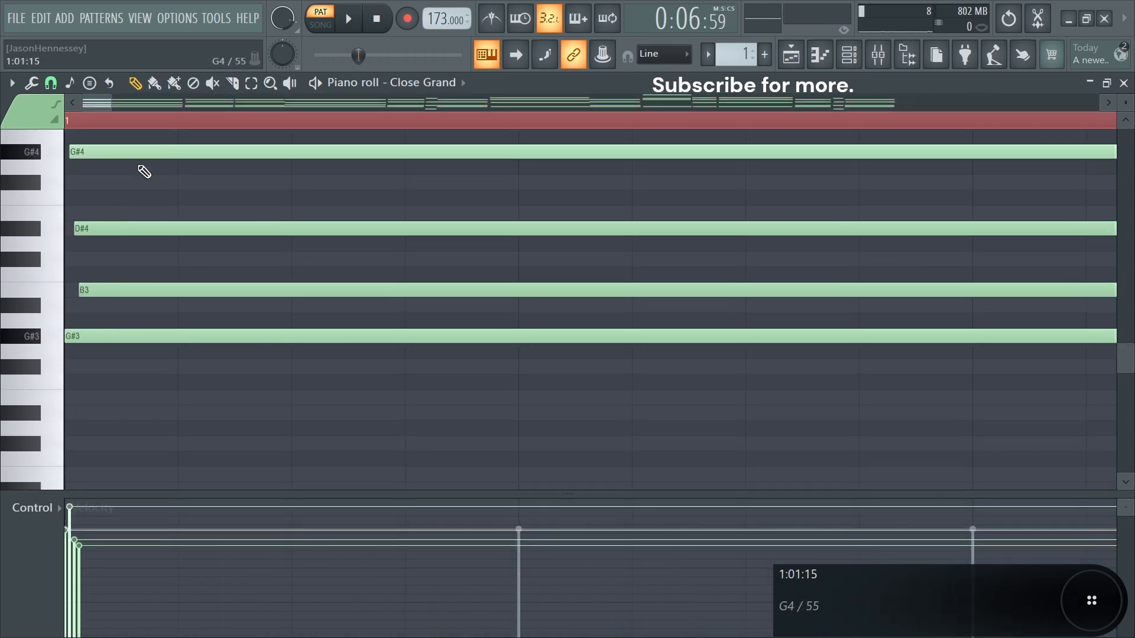
- Check the strummed chords at bars 1 and 3 and shift bar 4's G#4 and A#3 notes slightly earlier
left_click_drag(139, 145, 83, 325)
scroll(84, 324, "down", 4)
scroll(424, 313, "up", 6)
scroll(266, 334, "up", 3)
left_click_drag(515, 295, 439, 523)
scroll(201, 331, "down", 4)
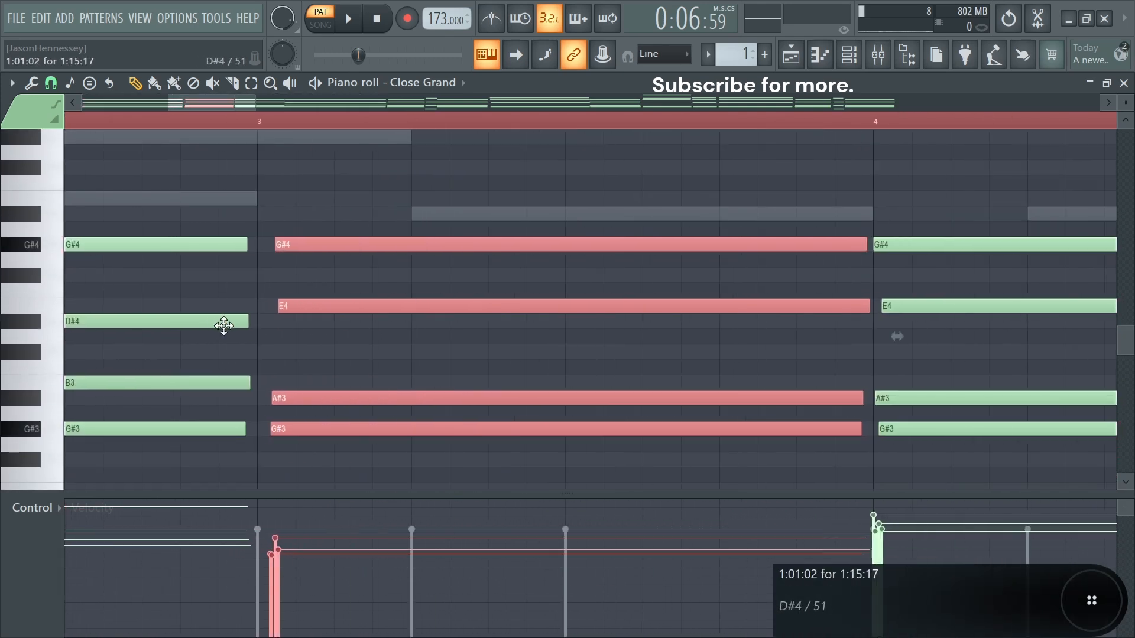
scroll(469, 380, "up", 3)
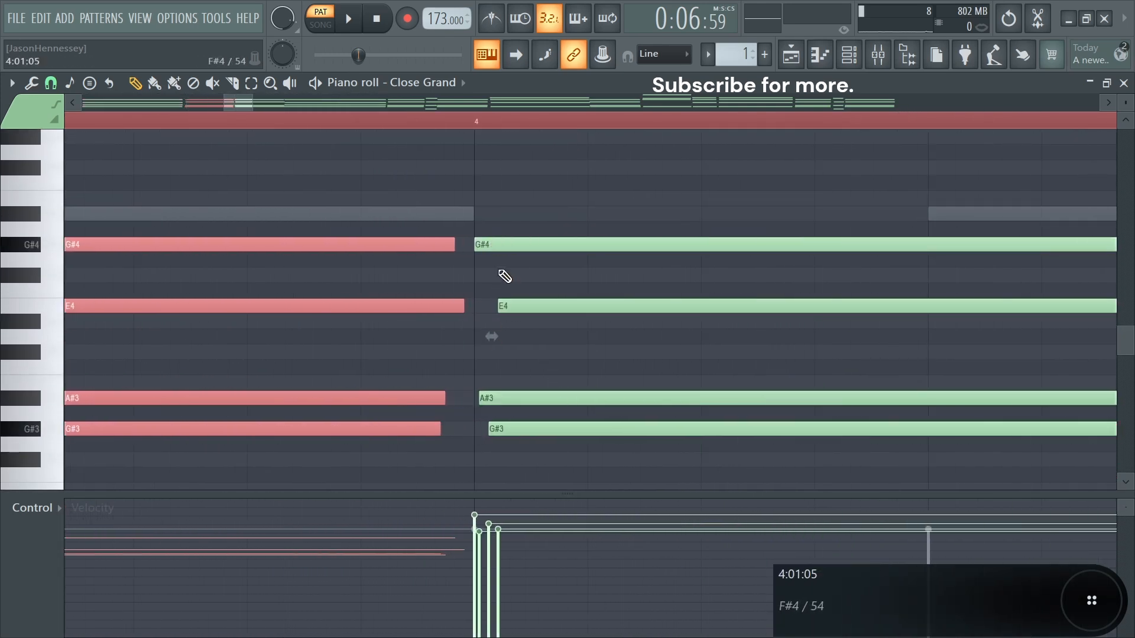
left_click_drag(504, 246, 490, 247)
left_click_drag(506, 397, 487, 397)
- Shift the D#4 note of the bar 5 chord and the E4 note of the bar 8 chord slightly later
scroll(443, 337, "down", 3)
scroll(603, 377, "up", 6)
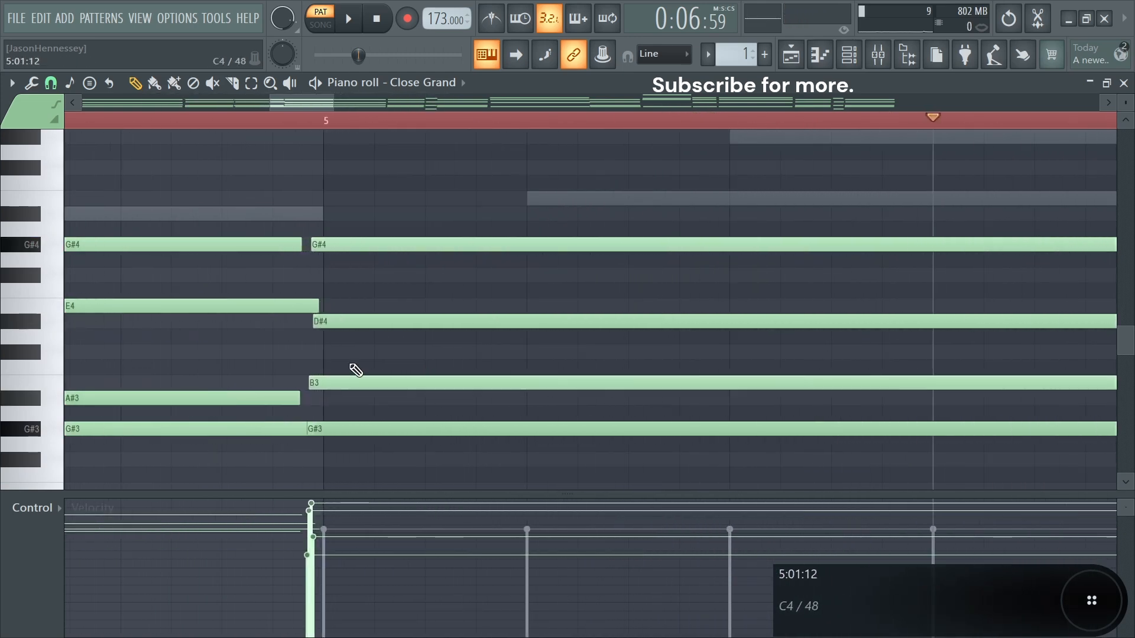
scroll(183, 336, "down", 7)
scroll(148, 333, "up", 3)
scroll(234, 329, "up", 6)
left_click_drag(262, 324, 297, 324)
scroll(104, 331, "down", 7)
scroll(767, 324, "up", 5)
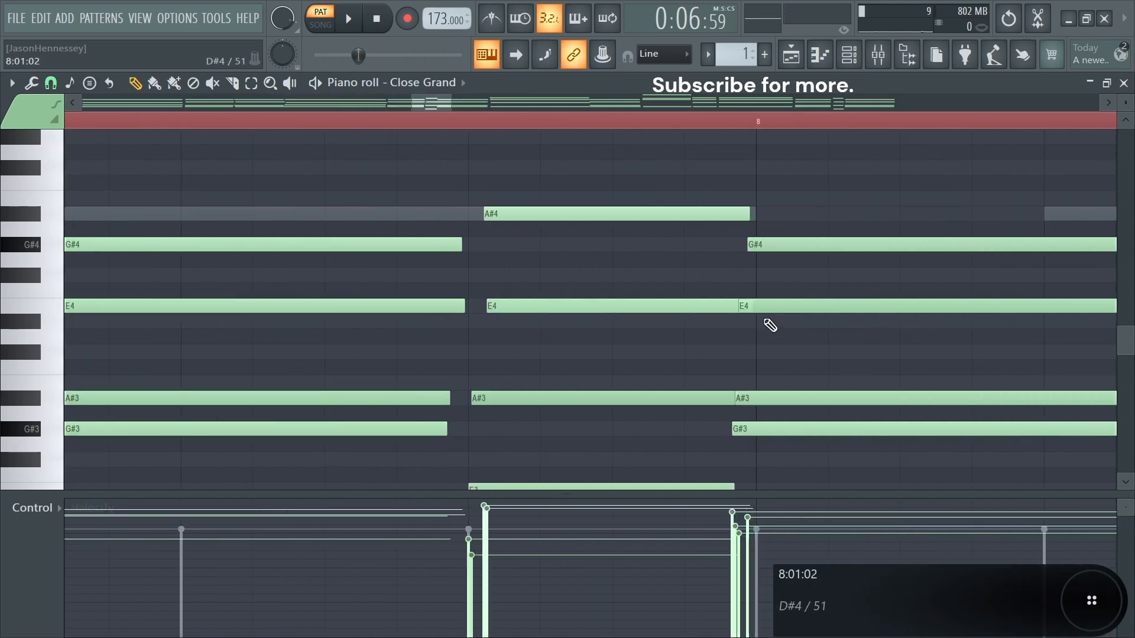
scroll(469, 299, "down", 8)
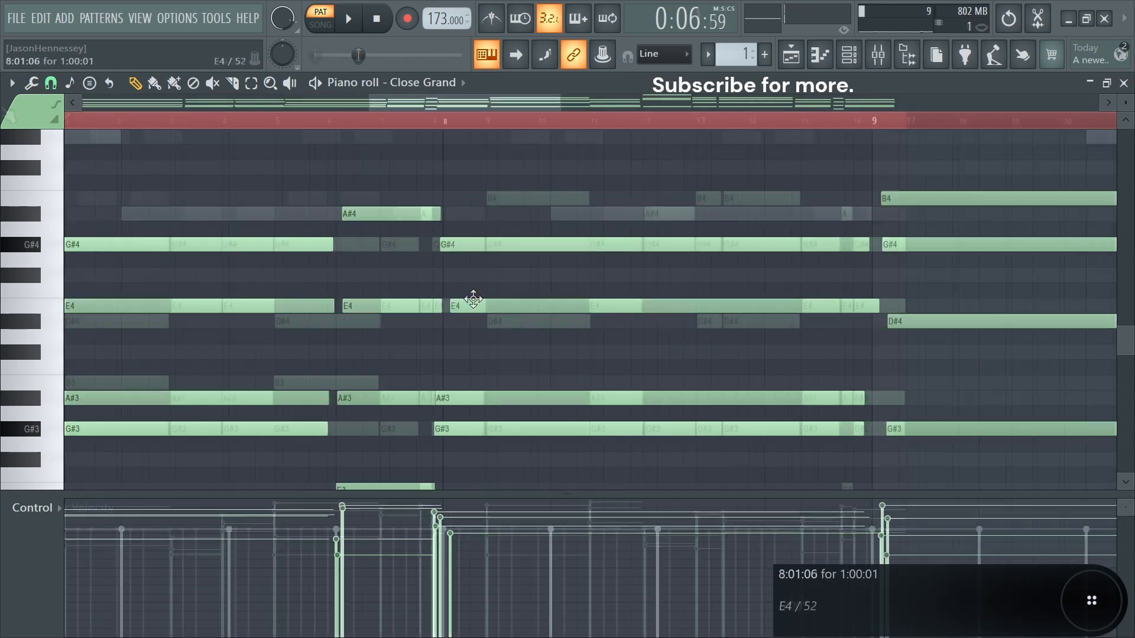
- Play the pattern from the start to listen to the humanized chords
key("space")
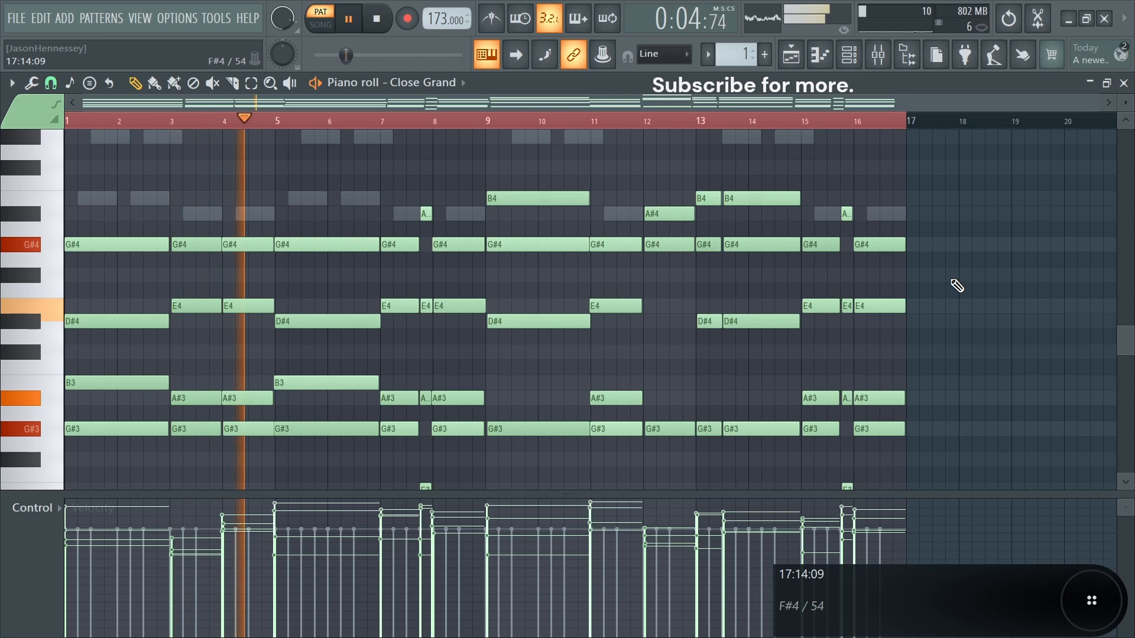
key("space")
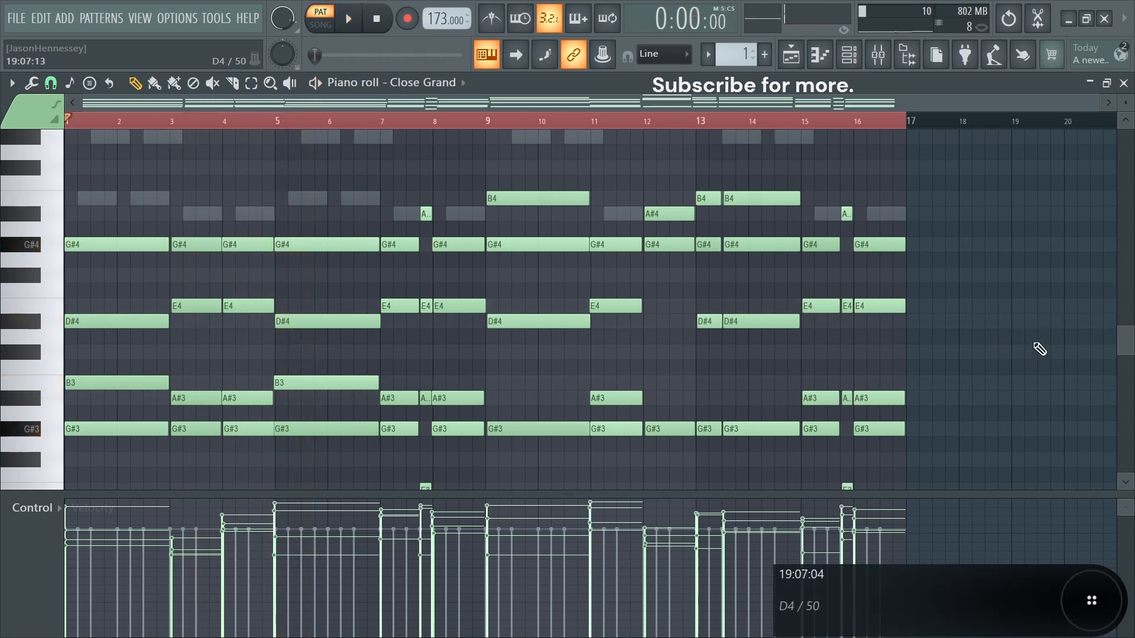
scroll(914, 278, "down", 1)
scroll(899, 299, "up", 1)
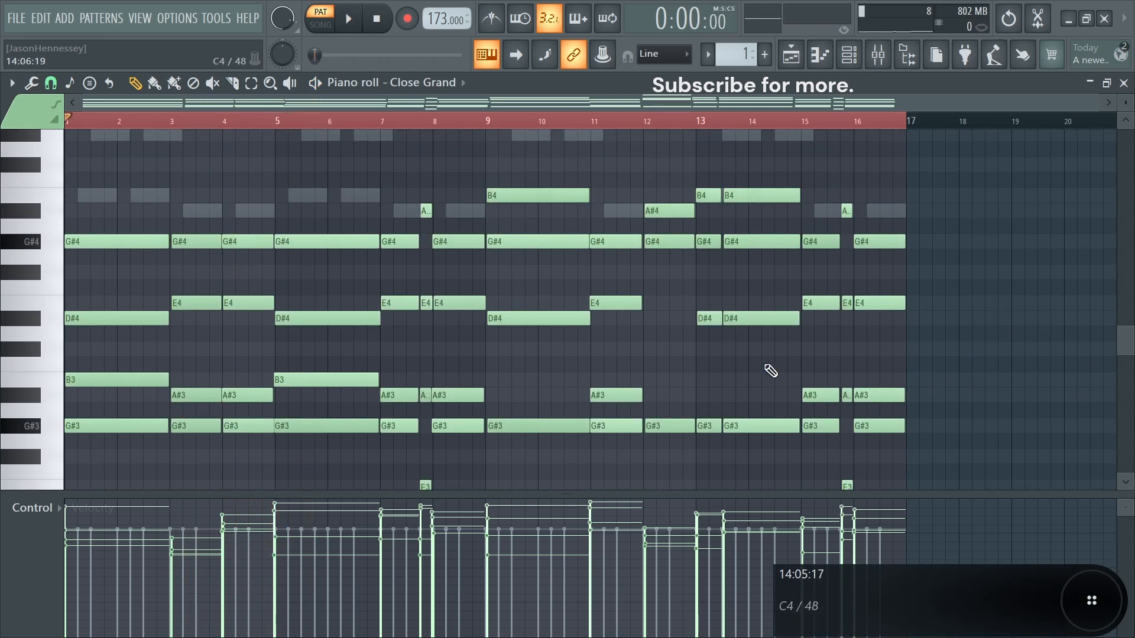
- Pan the piano's G#3 notes at bars 1, 7 and 9 to the left and those at bars 3, 5, 13 and 15 to the right
scroll(39, 505, "up", 1)
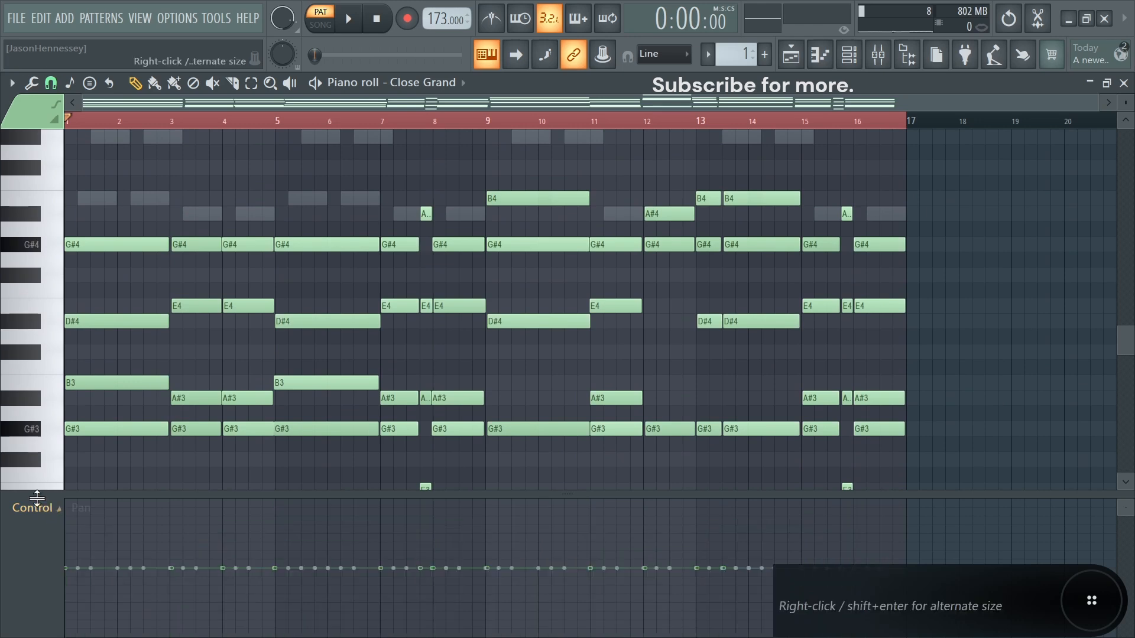
scroll(117, 440, "down", 2)
left_click(121, 339, "ctrl")
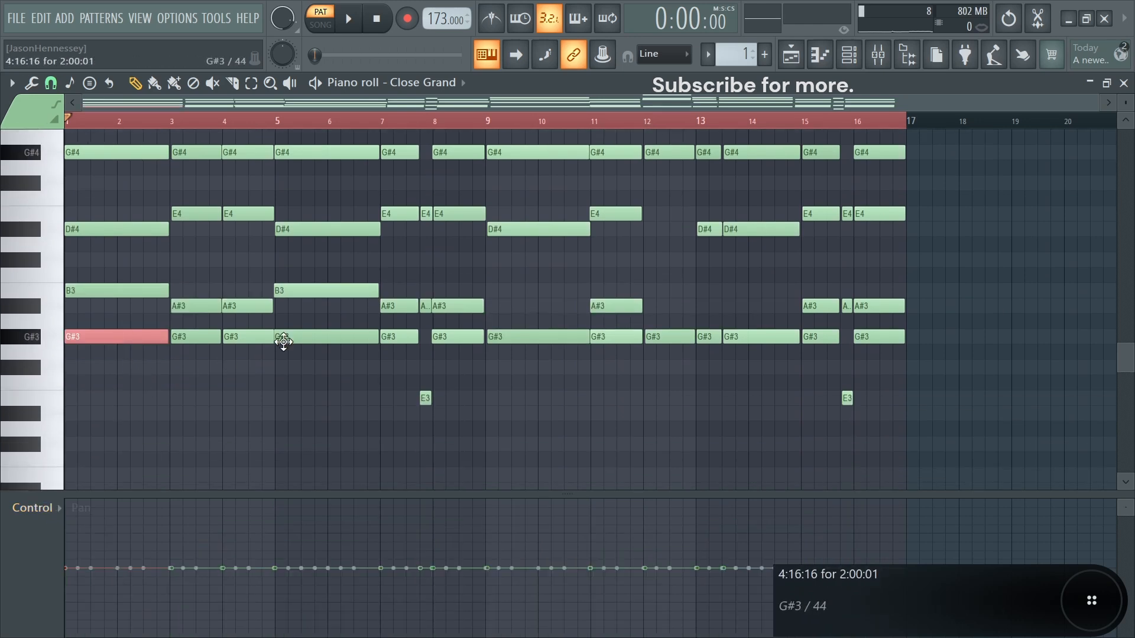
left_click(208, 337, "ctrl")
left_click(325, 339, "ctrl")
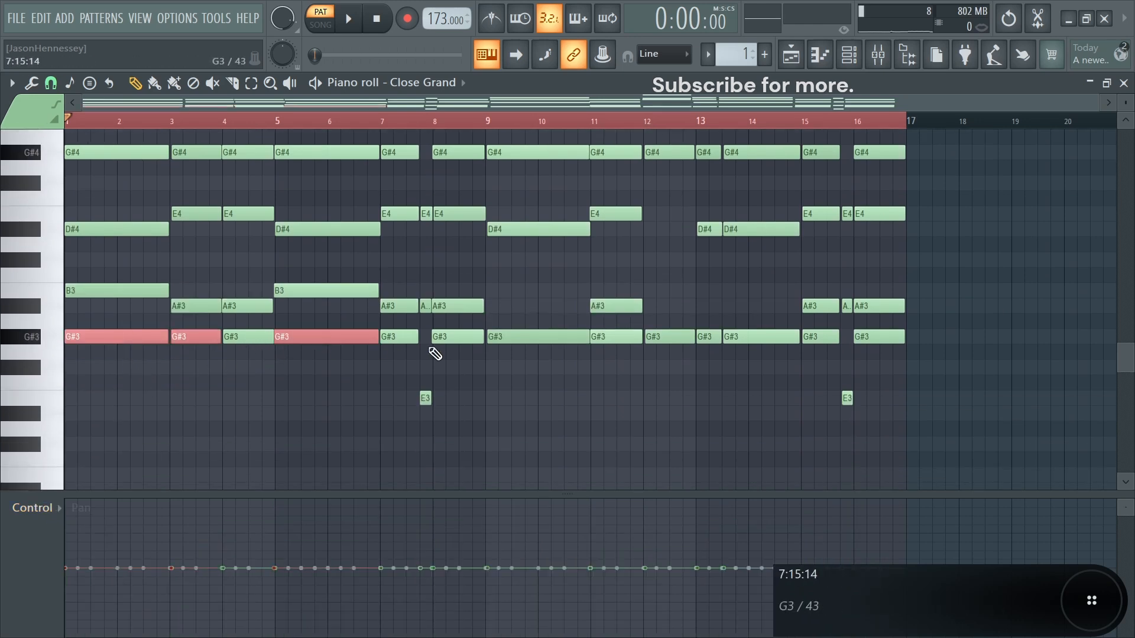
left_click(408, 341, "ctrl")
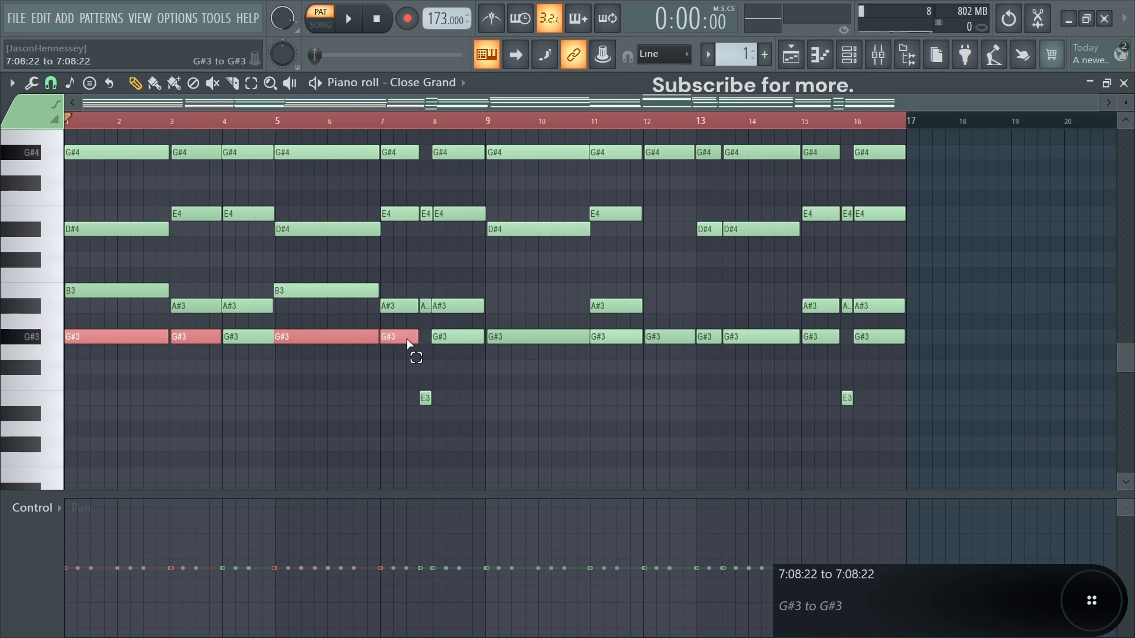
left_click(549, 337, "ctrl")
left_click(709, 337, "ctrl")
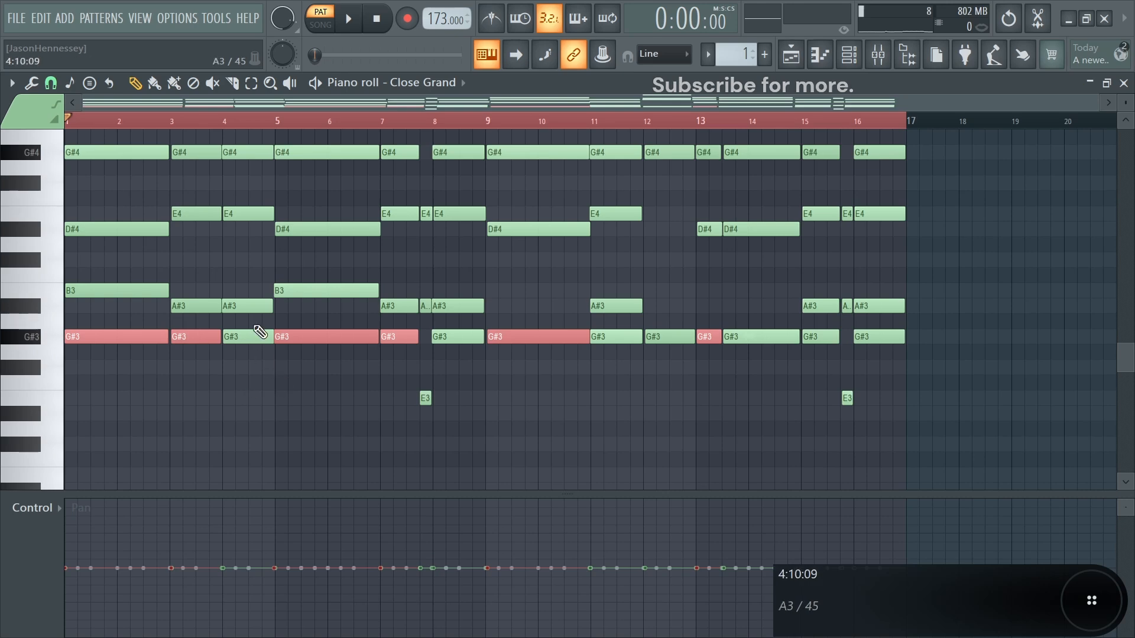
left_click(844, 350, "ctrl")
key("ctrl+z")
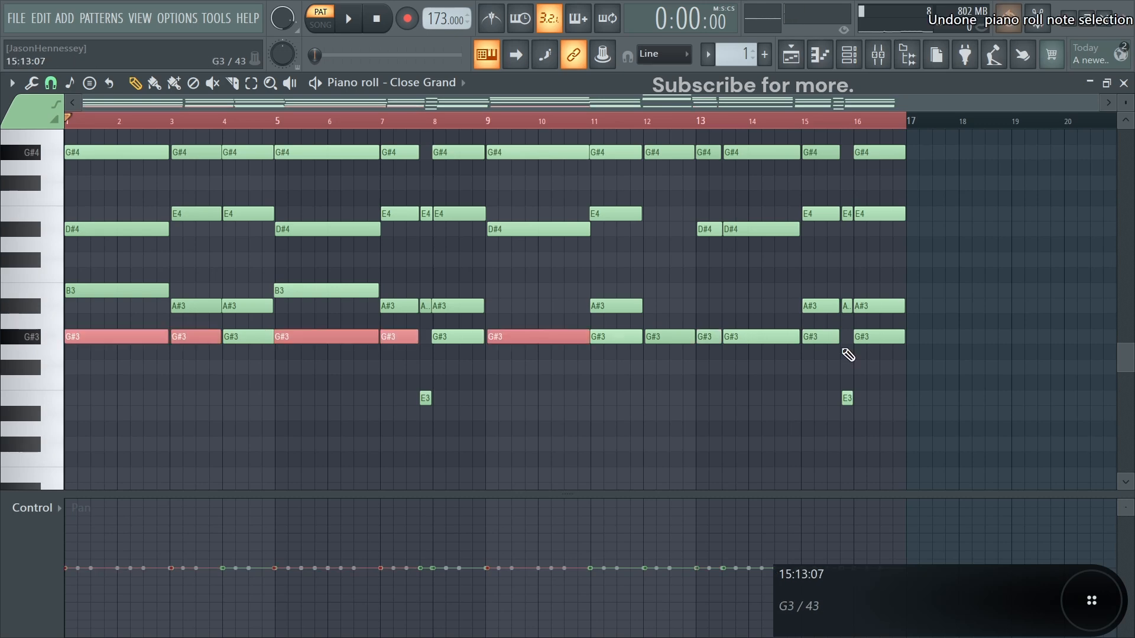
left_click(817, 335, "ctrl")
left_click(703, 335, "ctrl")
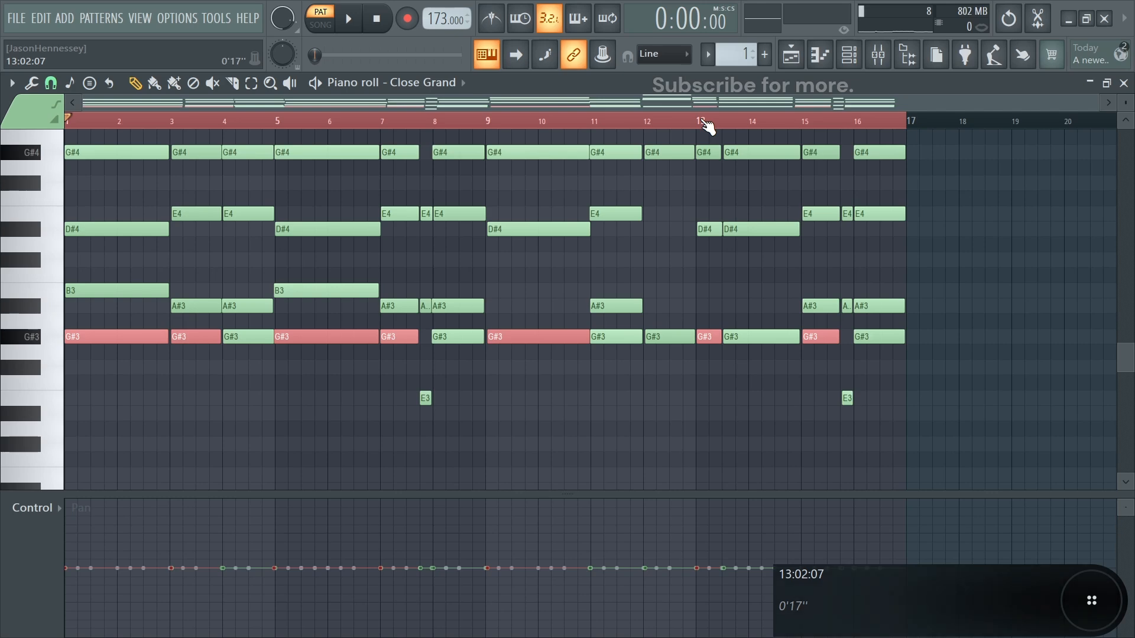
left_click(301, 515)
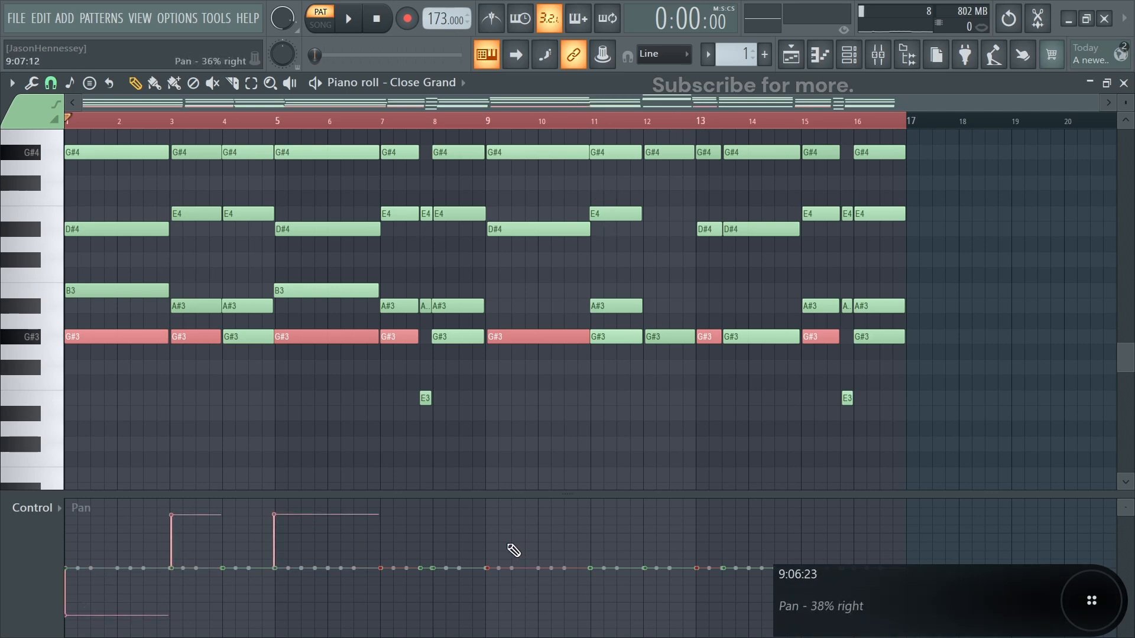
left_click(381, 622)
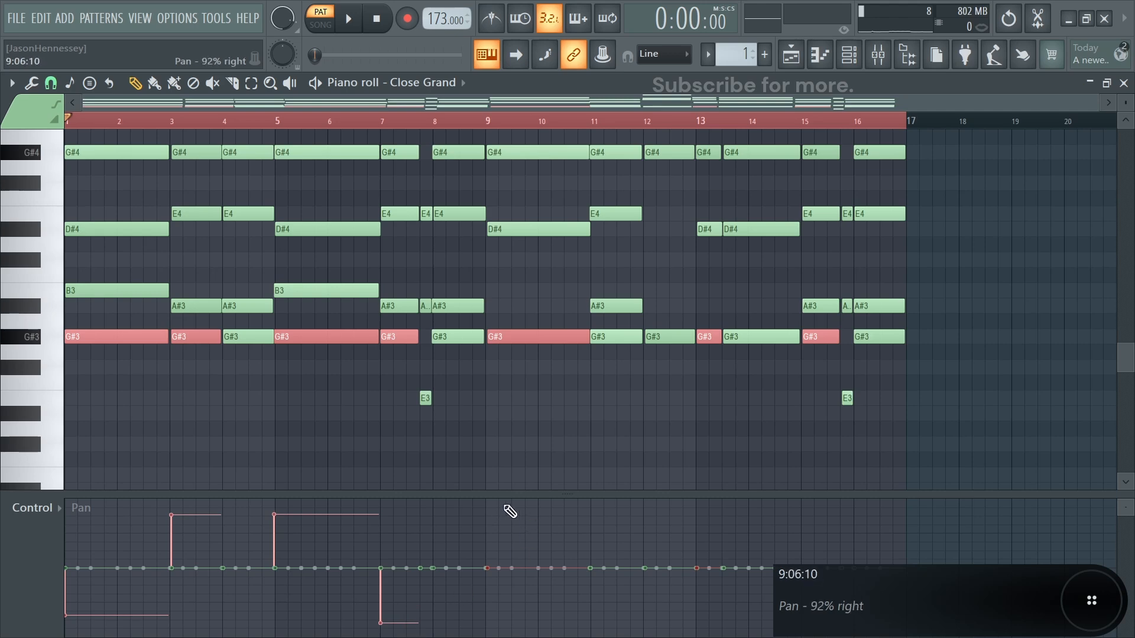
left_click(491, 621)
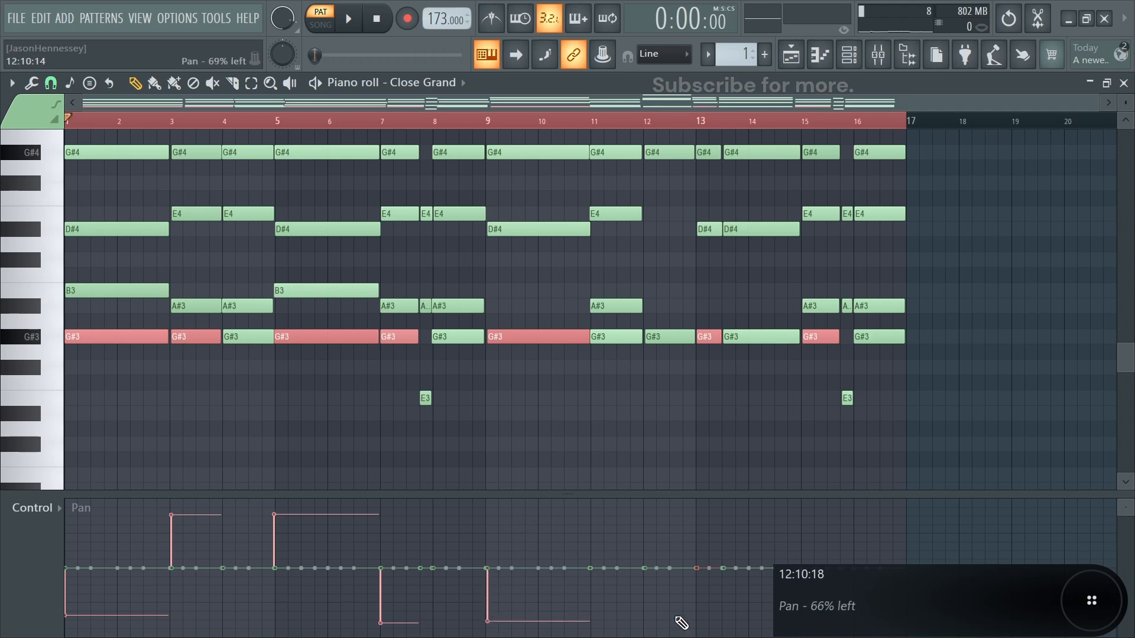
left_click(708, 516)
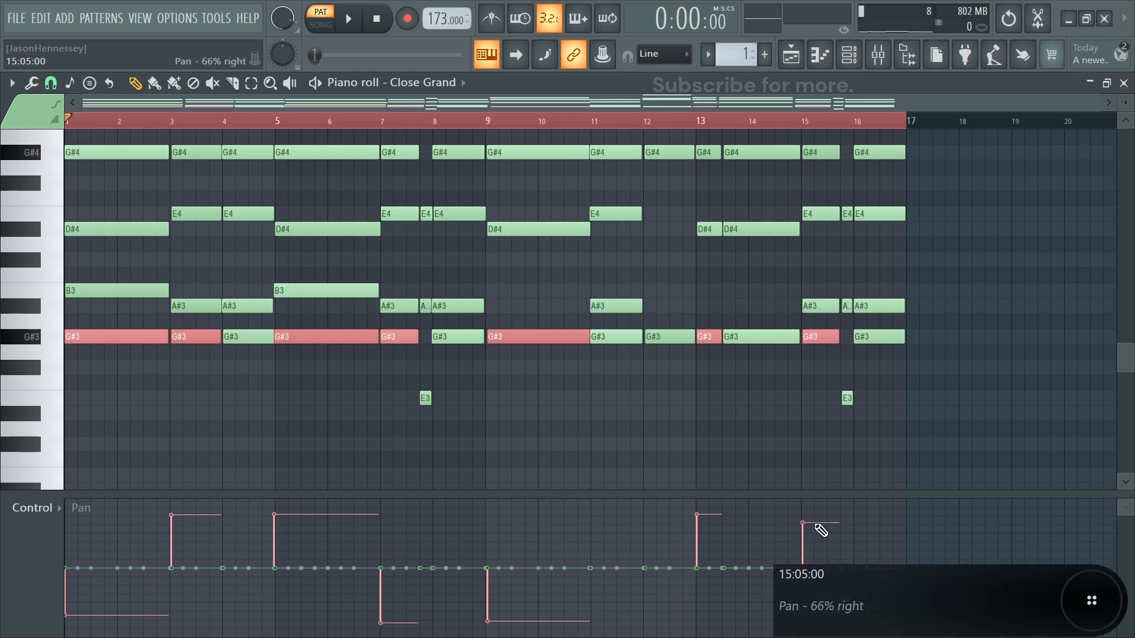
- Switch to the Ace Nylon MK I notes and slightly randomize their velocities with Bipolar enabled
key("F6")
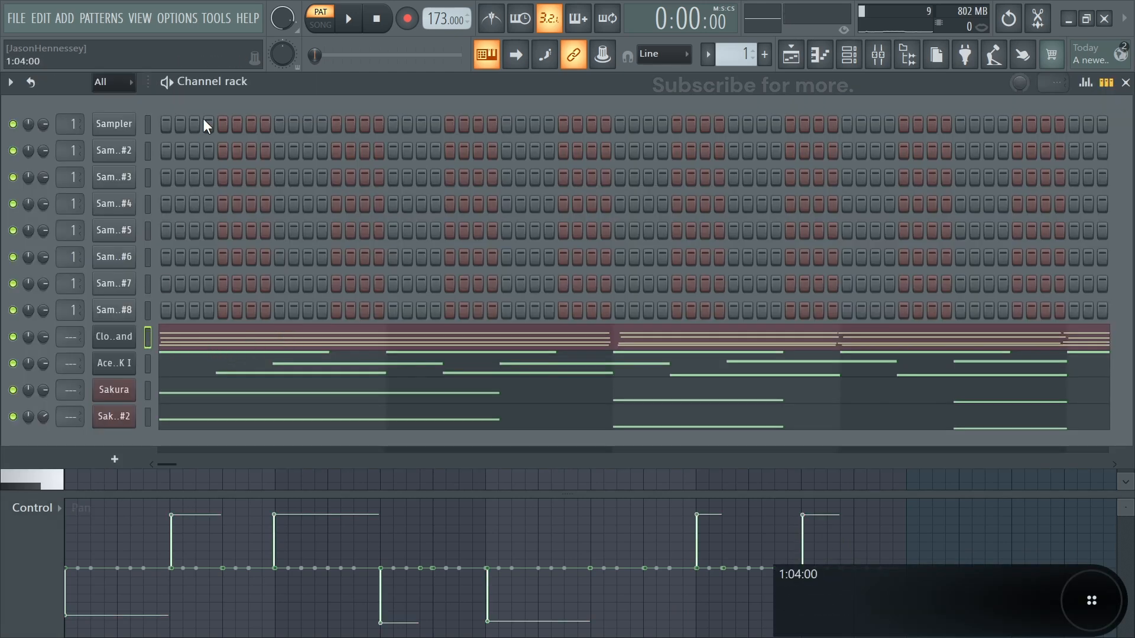
left_click(147, 124)
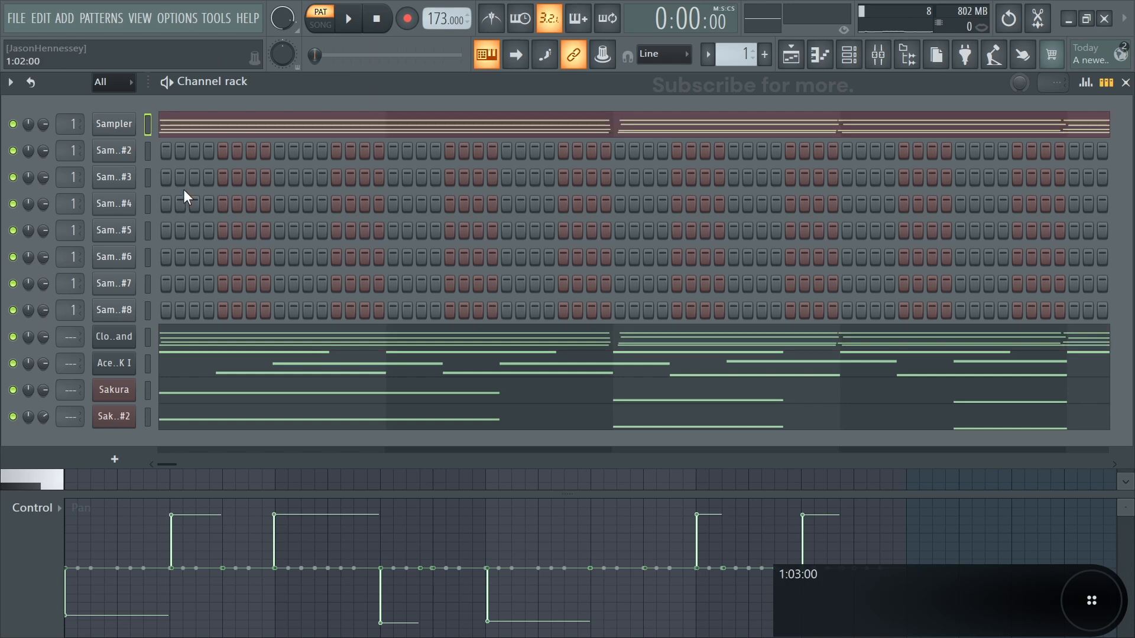
left_click(180, 369)
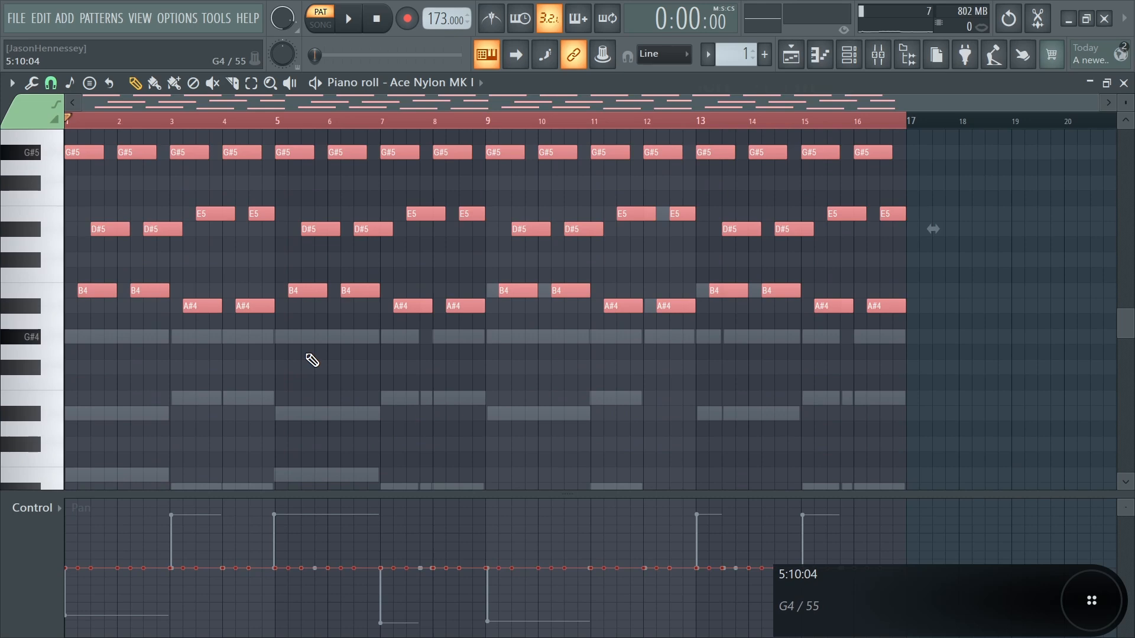
key("alt+r")
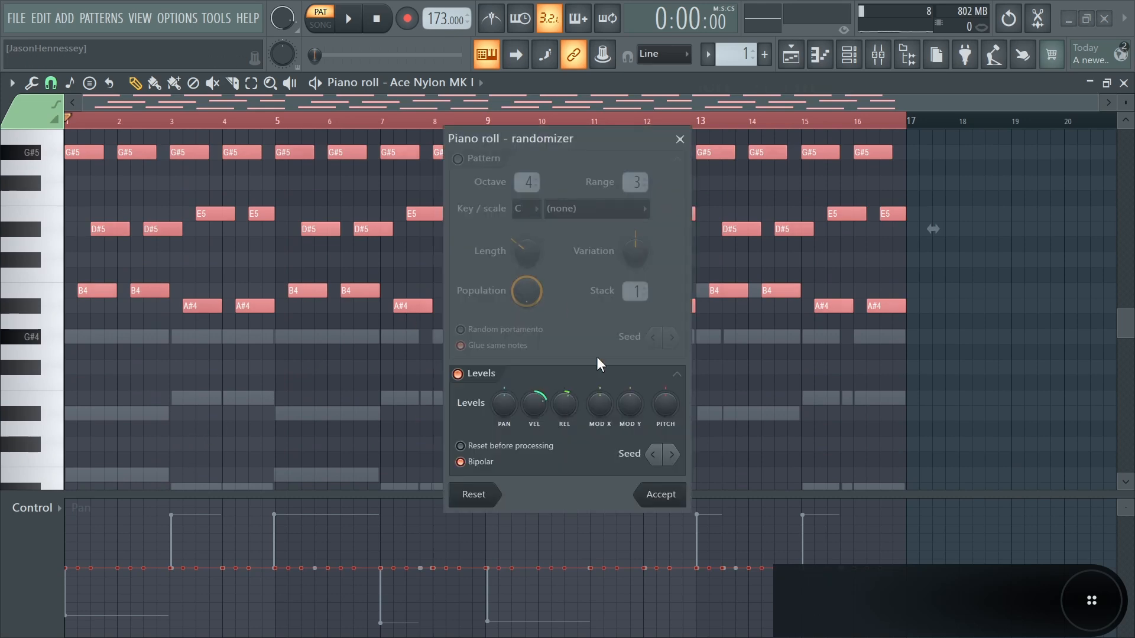
left_click_drag(534, 405, 535, 404)
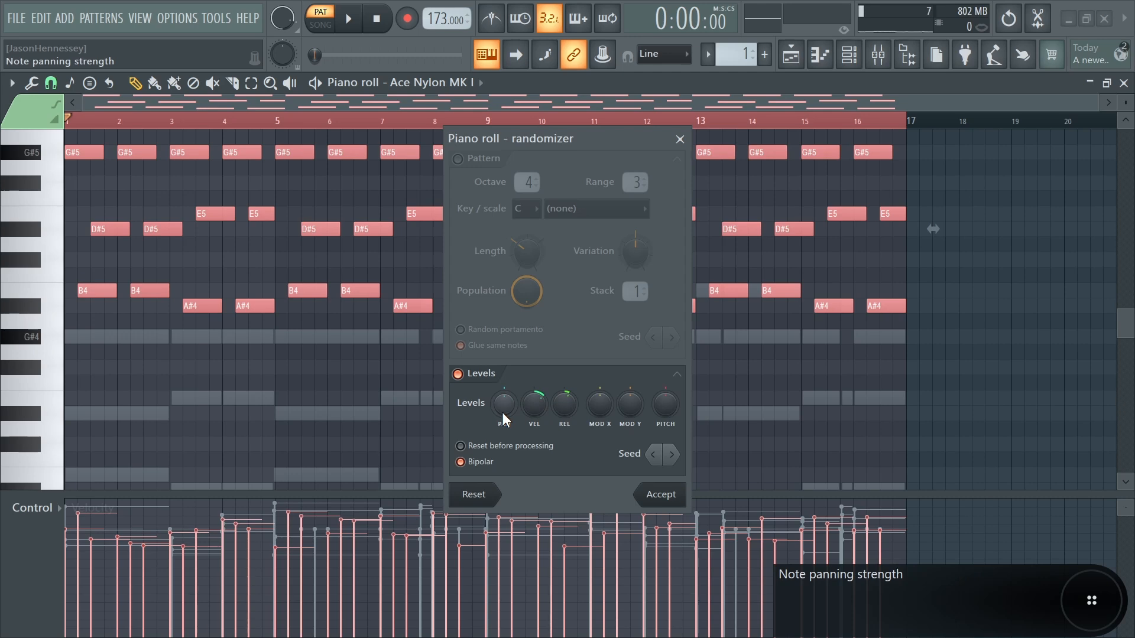
left_click(667, 497)
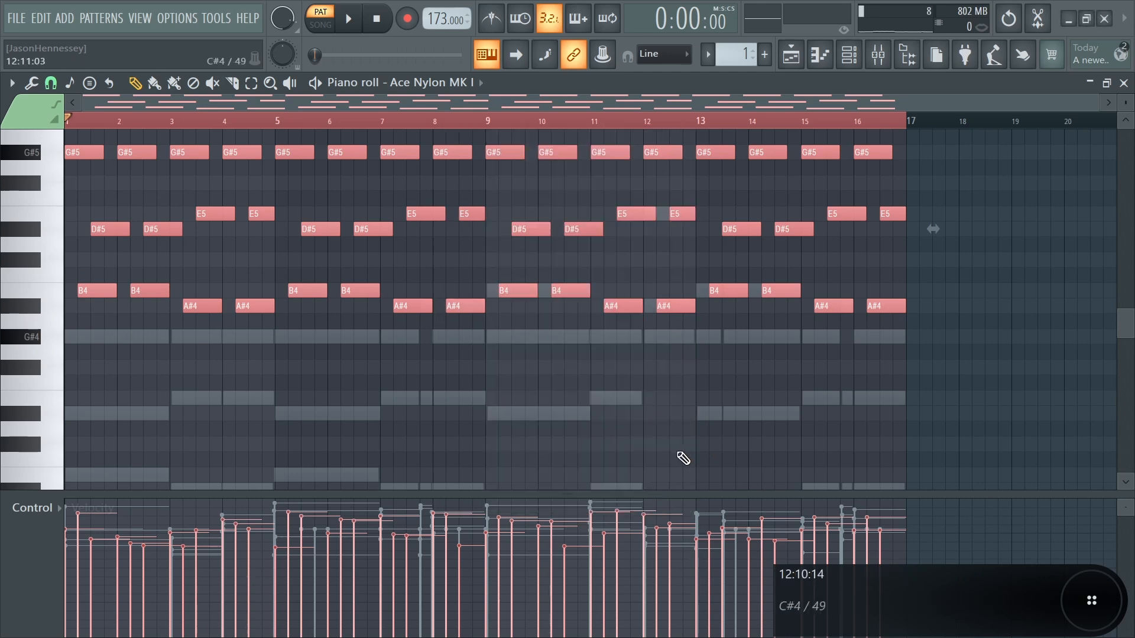
- Quantize the guitar notes with the dotted eighths template, reducing the start time strength slightly
scroll(619, 463, "up", 3)
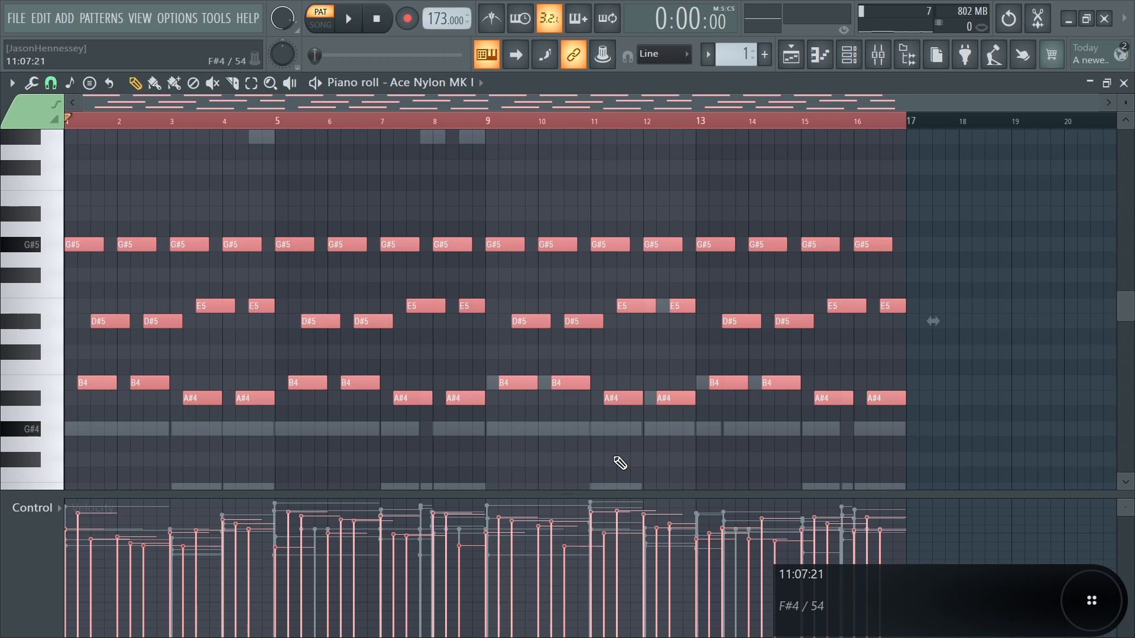
key("alt+q")
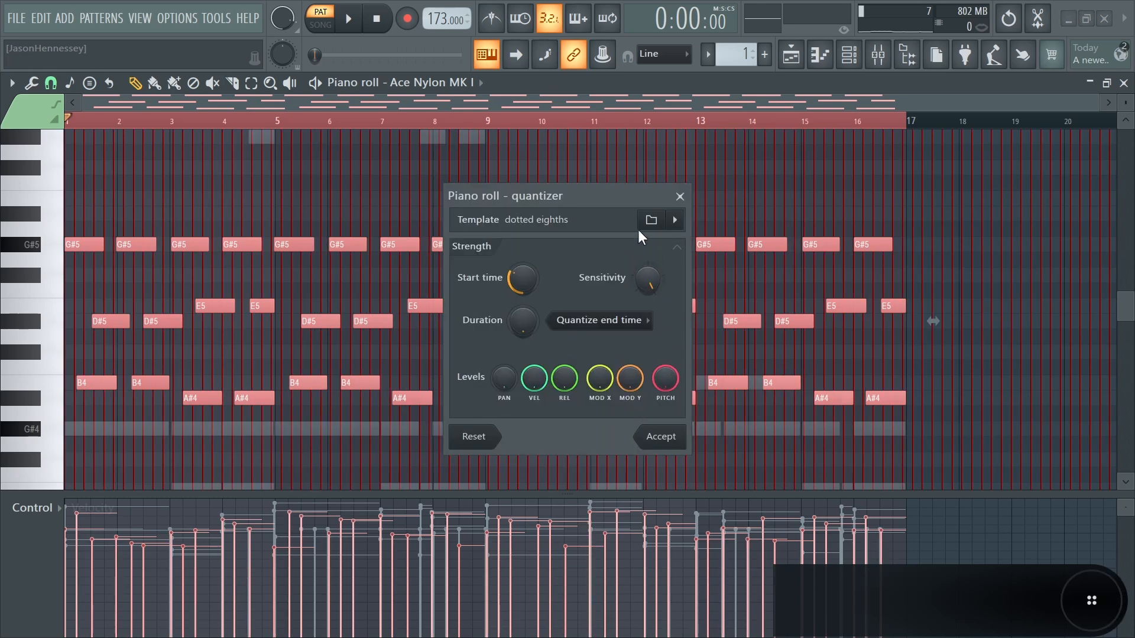
left_click(652, 220)
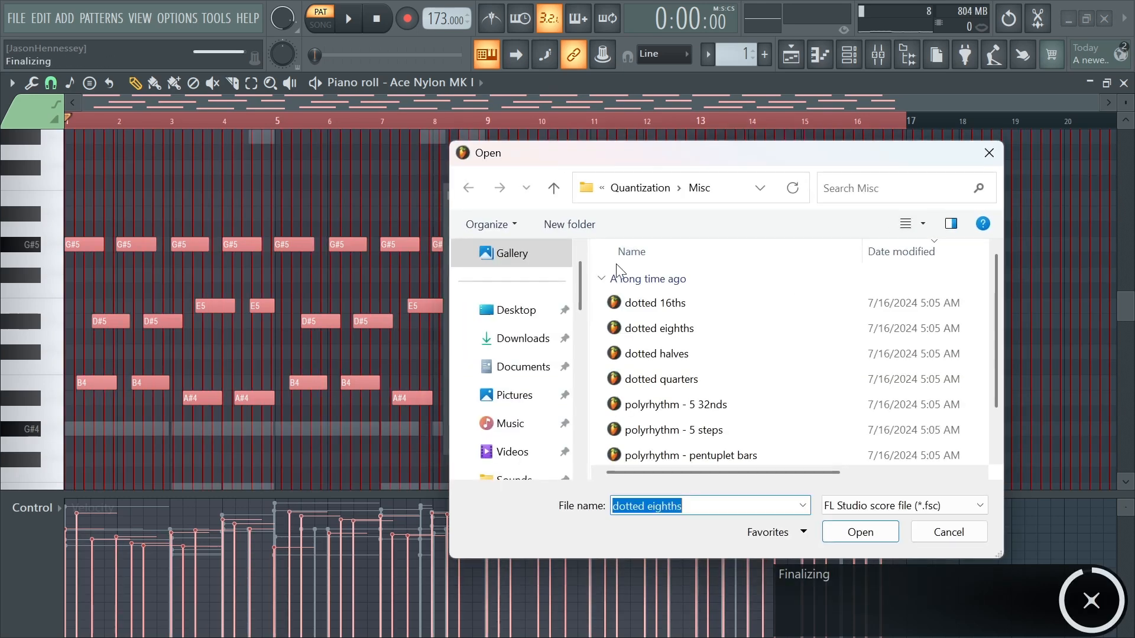
left_click(996, 154)
mouse_move(521, 279)
left_mouse_down()
mouse_move(522, 247)
mouse_move(522, 265)
left_mouse_up()
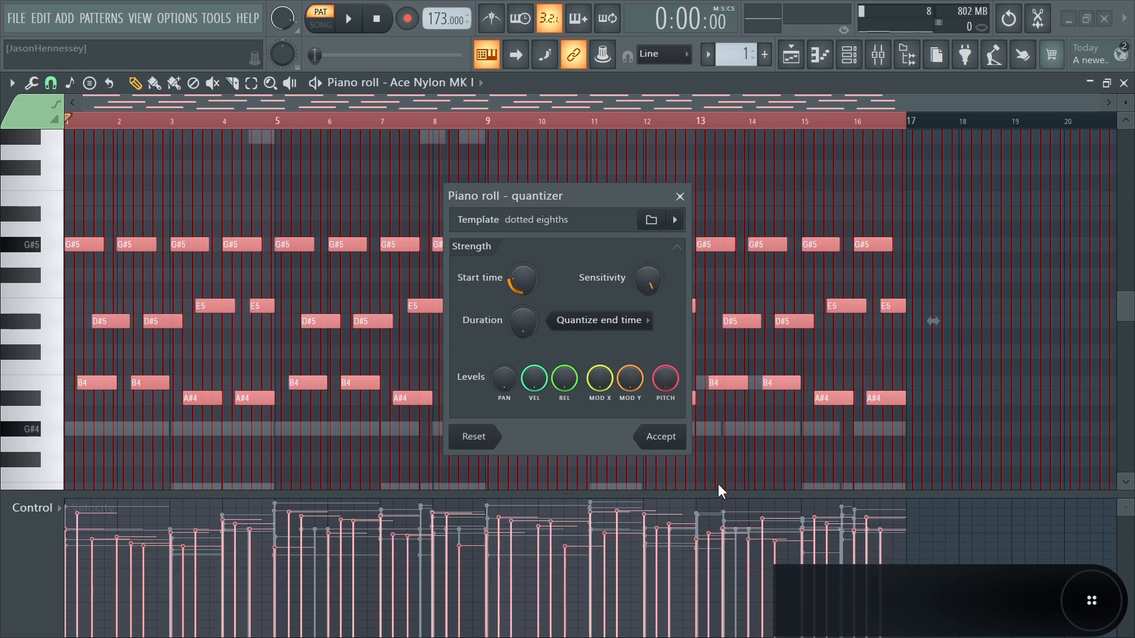
left_click(661, 437)
- Select scattered D#5, B4, G#5 and E5 guitar notes throughout the pattern and nudge their timing slightly
scroll(414, 343, "down", 2)
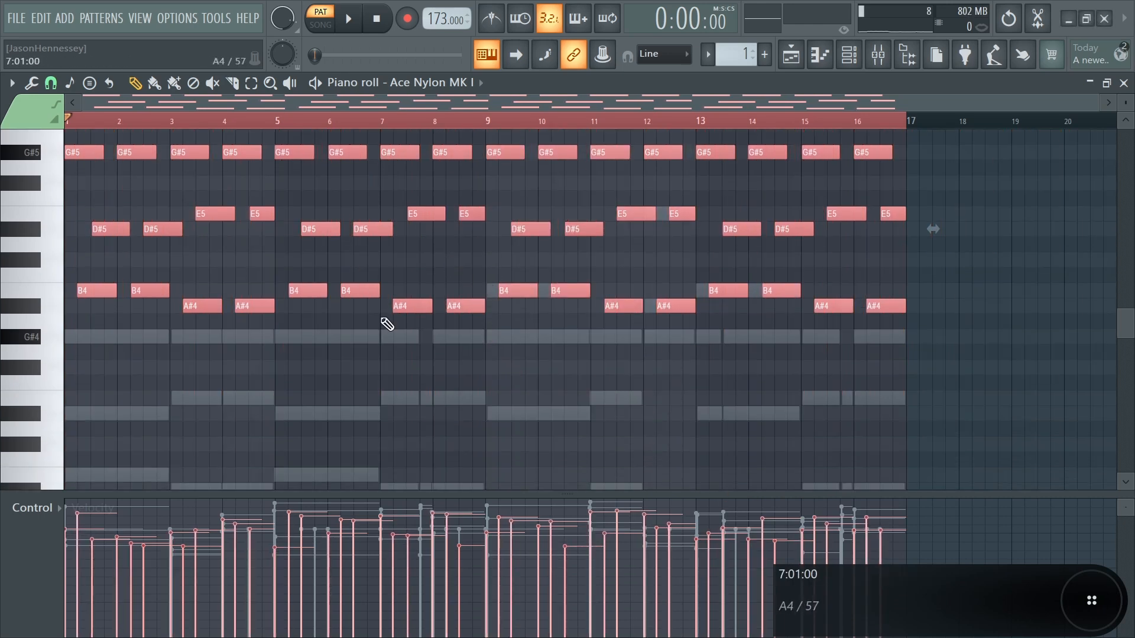
scroll(237, 337, "up", 3)
left_click_drag(183, 347, 92, 390)
left_click_drag(360, 332, 334, 426)
left_click_drag(648, 276, 583, 390)
left_click_drag(568, 428, 524, 430)
left_click_drag(835, 264, 770, 353)
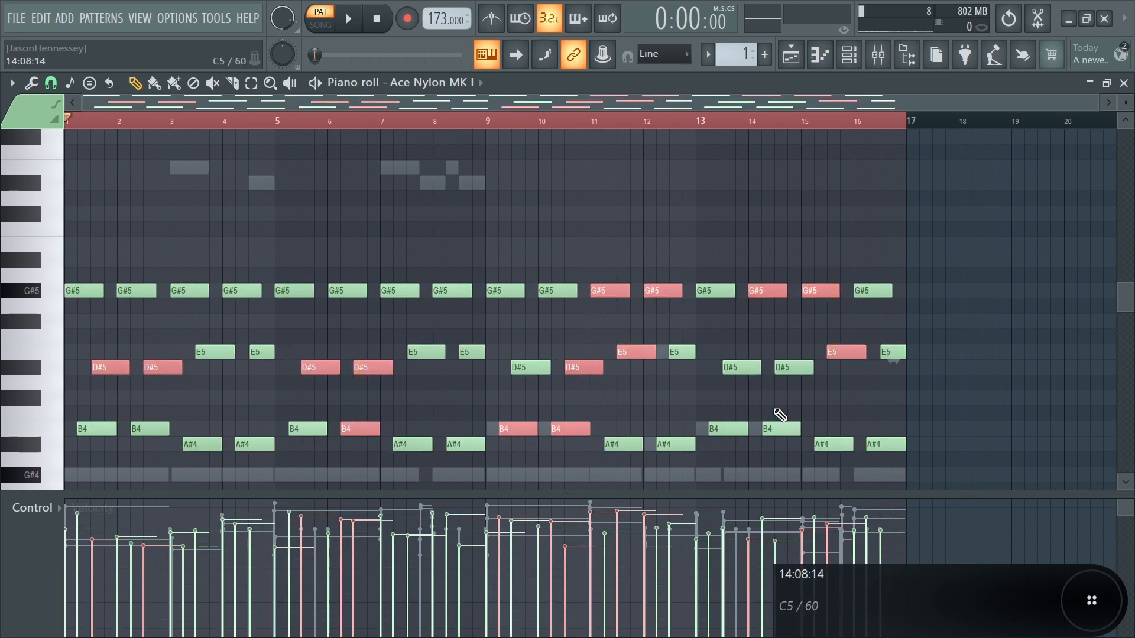
left_click_drag(776, 412, 736, 430)
scroll(788, 438, "up", 5)
scroll(501, 431, "up", 3)
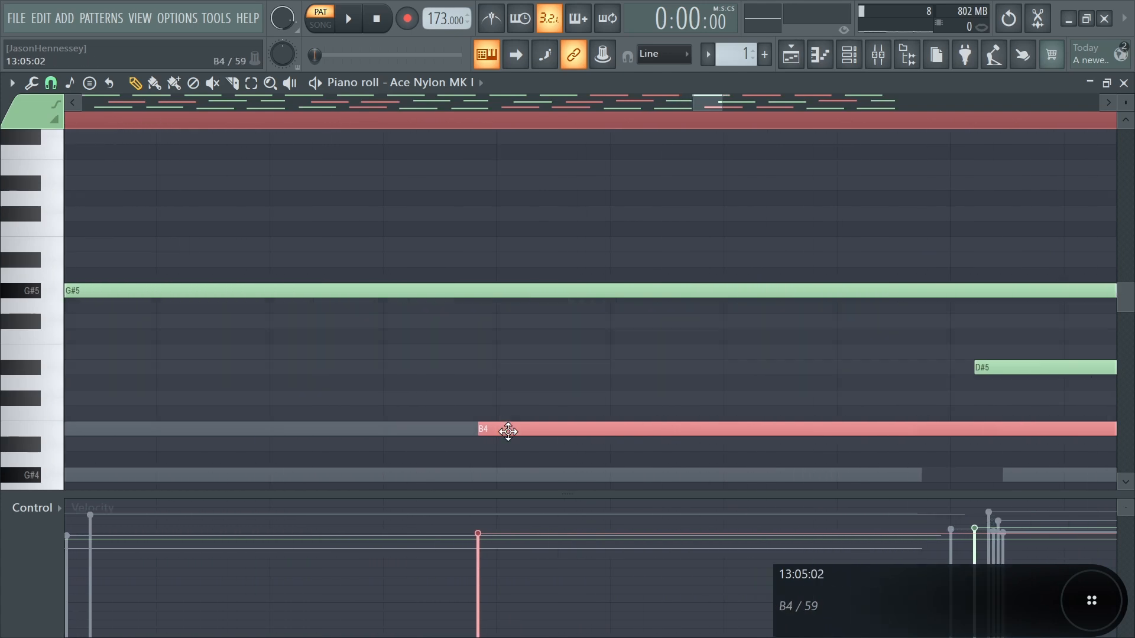
scroll(512, 428, "down", 1)
scroll(515, 428, "down", 4)
scroll(641, 343, "up", 1)
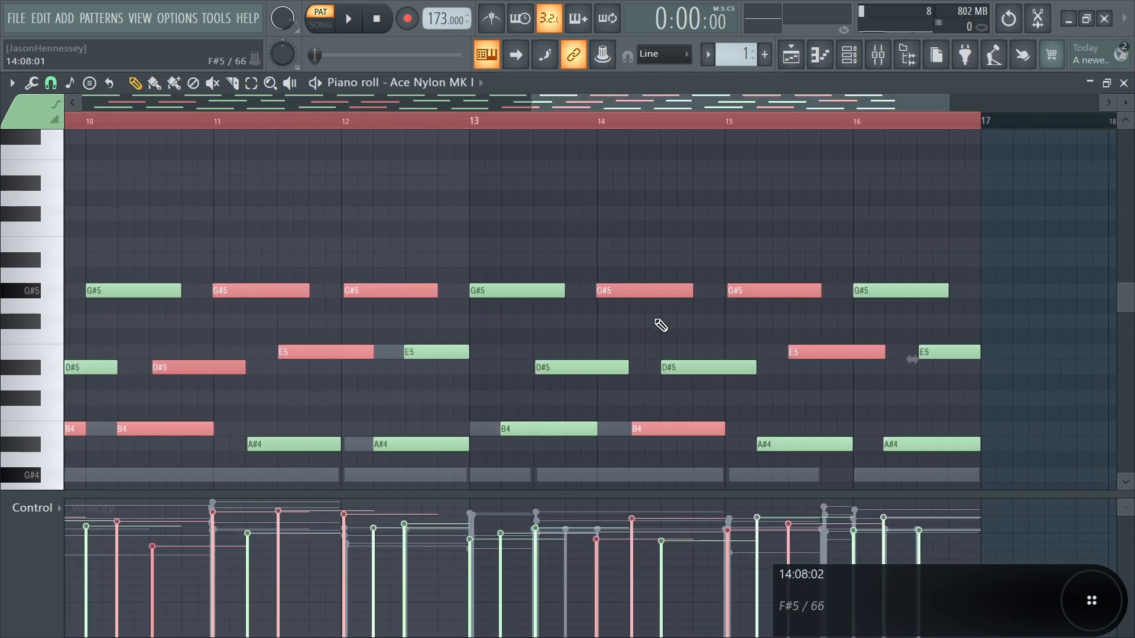
scroll(521, 366, "down", 1)
scroll(520, 363, "down", 1)
- Remove the D#5 notes in bars 2, 5 and 10 from the selection and nudge the remaining selected notes slightly
left_click(577, 365, "ctrl+shift")
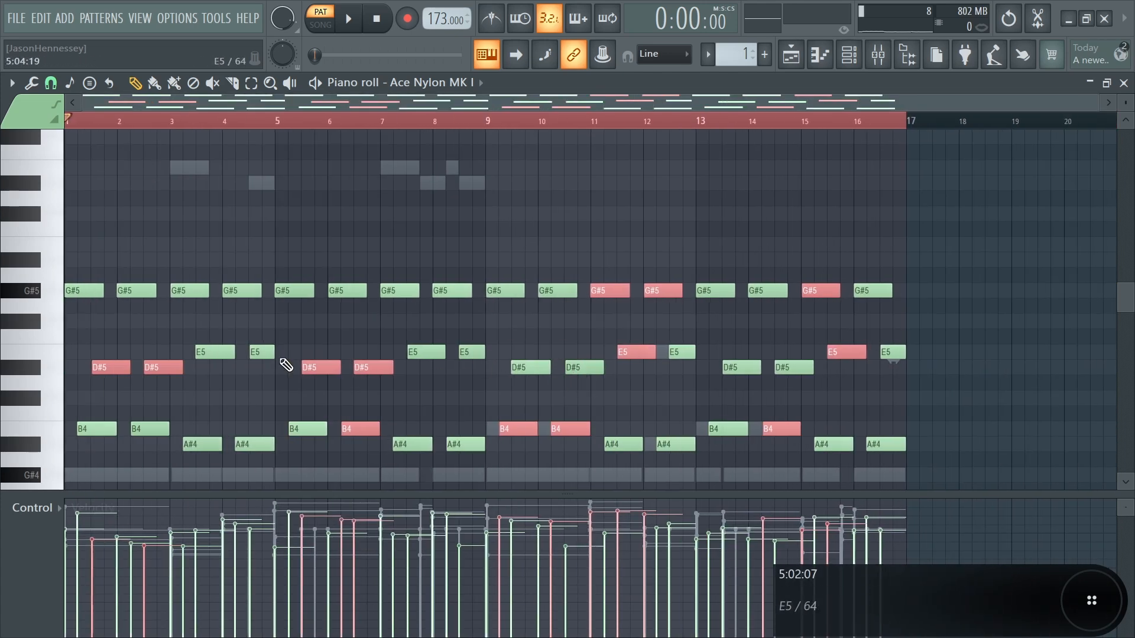
left_click(330, 367, "ctrl+shift")
left_click(169, 370, "ctrl+shift")
scroll(228, 400, "up", 8)
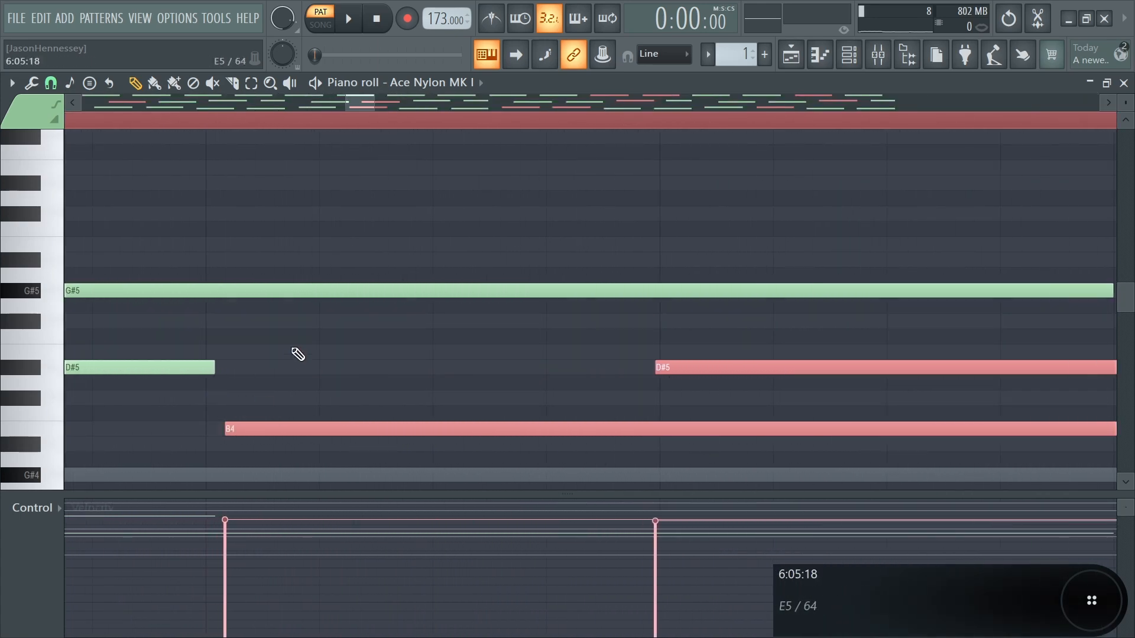
left_click(297, 353)
scroll(443, 367, "down", 6)
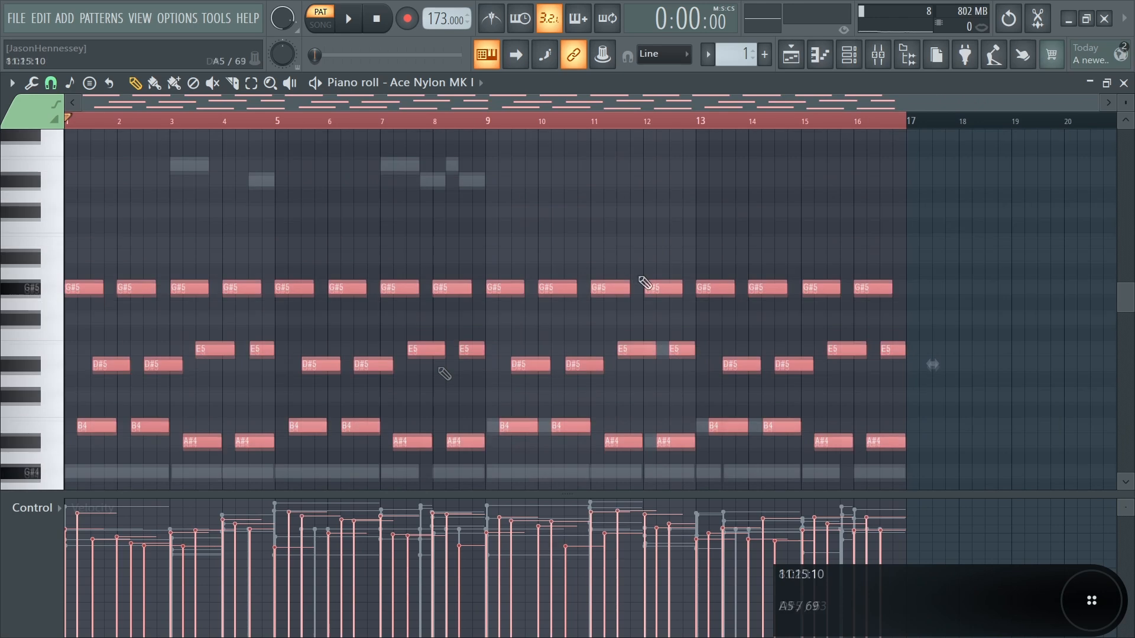
- Play the pattern from the start to listen to the humanized guitar, stopping after bar 11
key("space")
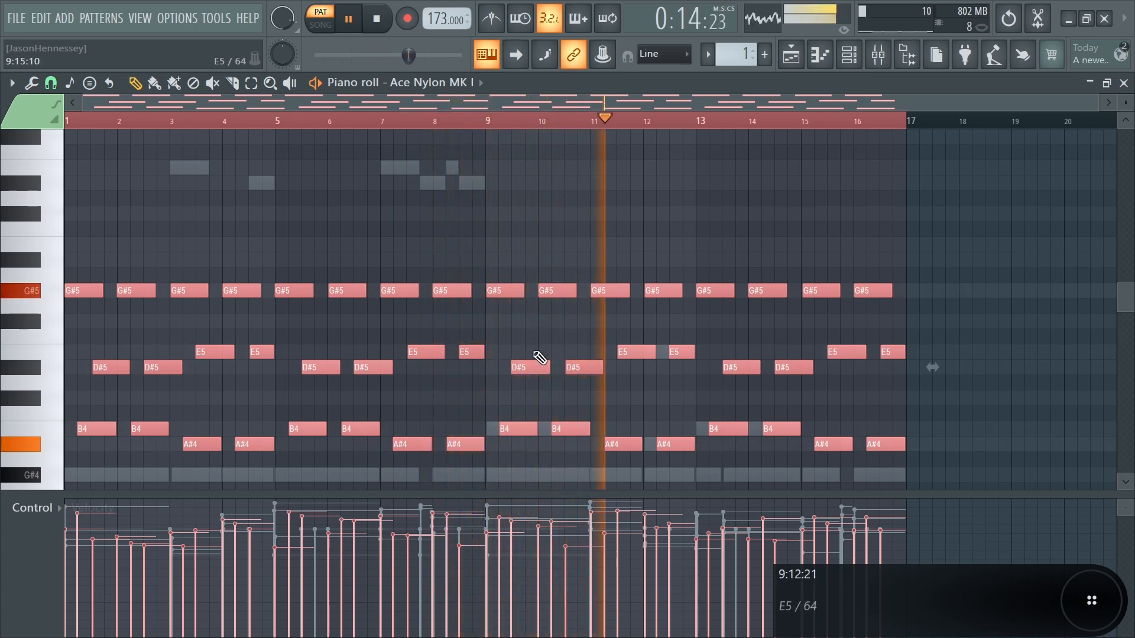
scroll(36, 511, "up", 1)
key("space")
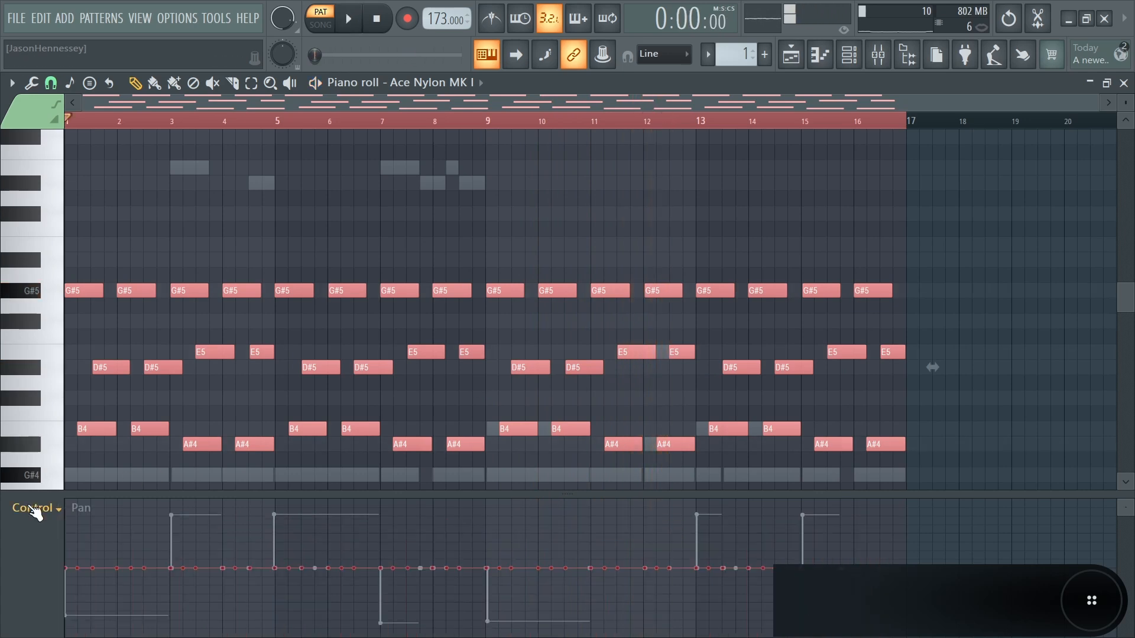
- Select the G#5 guitar notes at the starts of the odd-numbered bars, pan them individually left or right, and deselect them
scroll(133, 418, "down", 3)
scroll(129, 402, "up", 3)
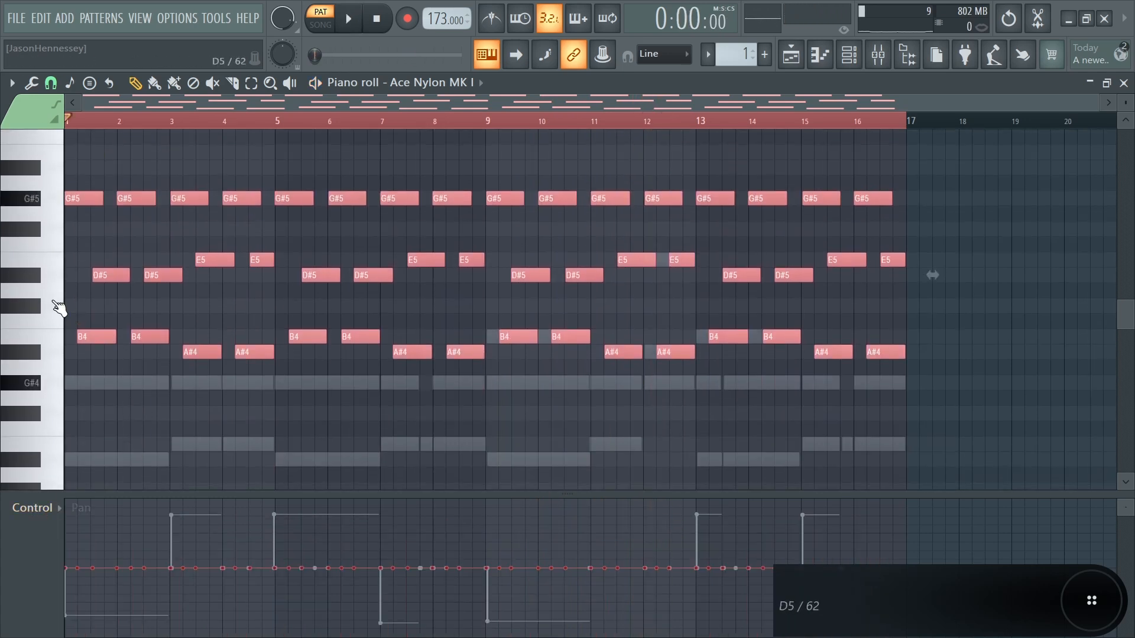
scroll(68, 296, "up", 2)
left_click(71, 195, "ctrl")
left_click(223, 198, "ctrl")
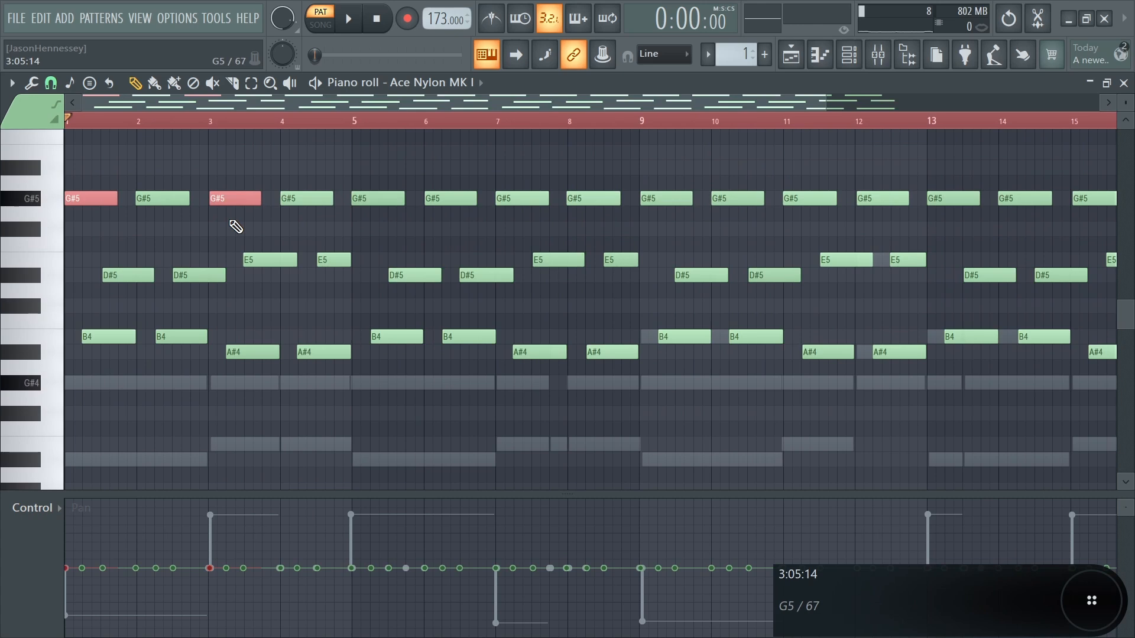
left_click(361, 198, "ctrl")
left_click(530, 198, "ctrl")
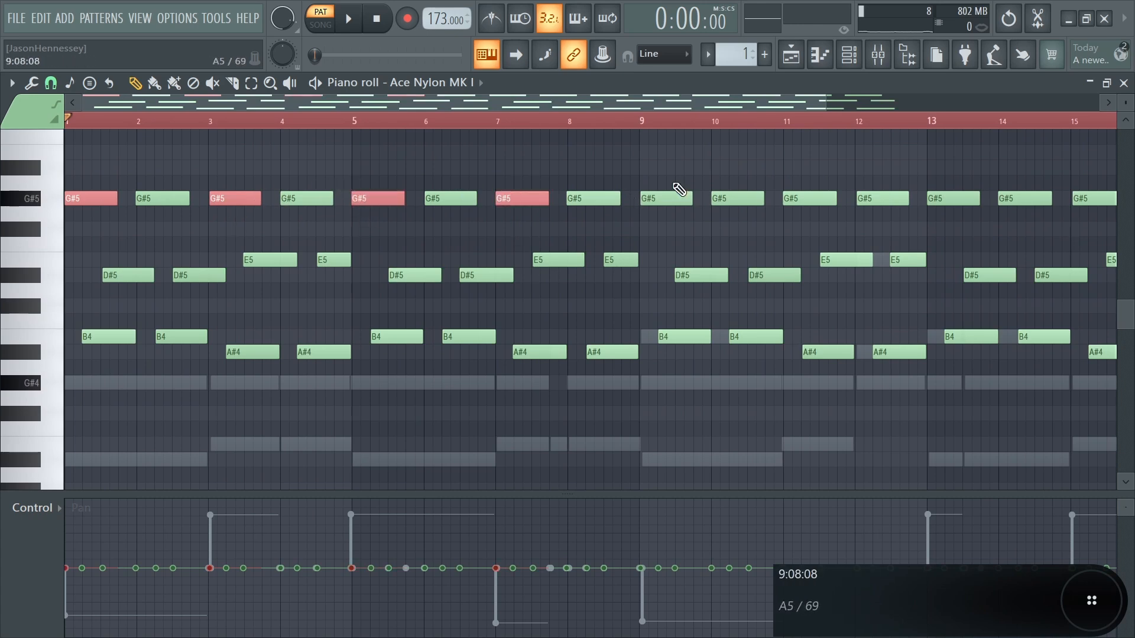
left_click(677, 198, "ctrl")
left_click(803, 194, "ctrl")
scroll(650, 252, "down", 2)
scroll(659, 251, "up", 3)
left_click(761, 203, "ctrl")
left_click(919, 197, "ctrl")
scroll(700, 393, "down", 2)
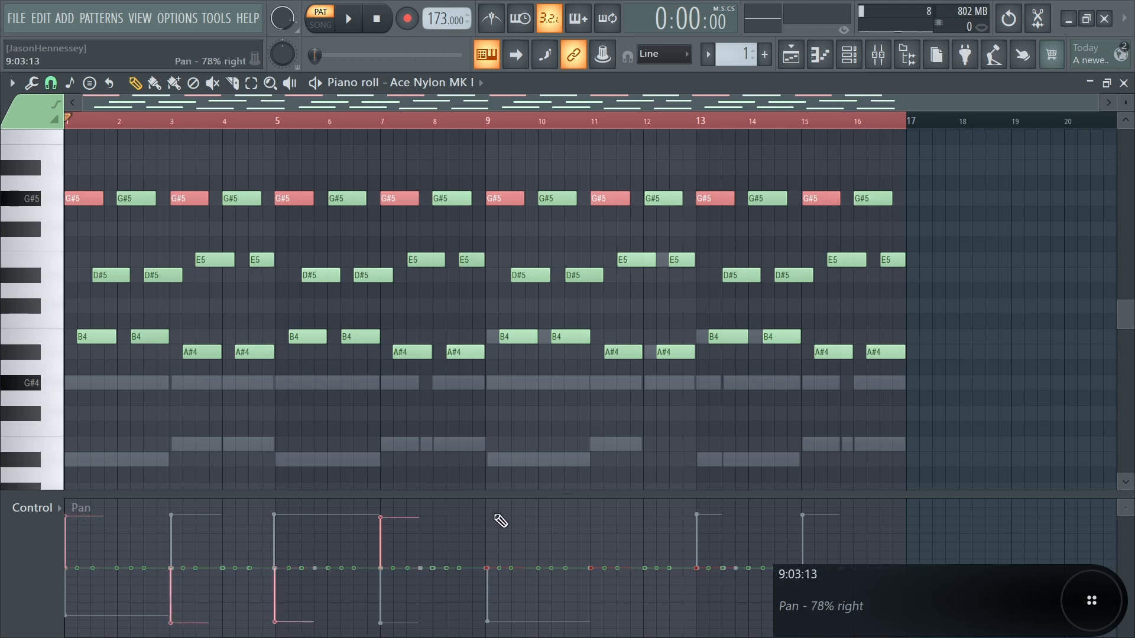
left_click_drag(603, 563, 599, 622)
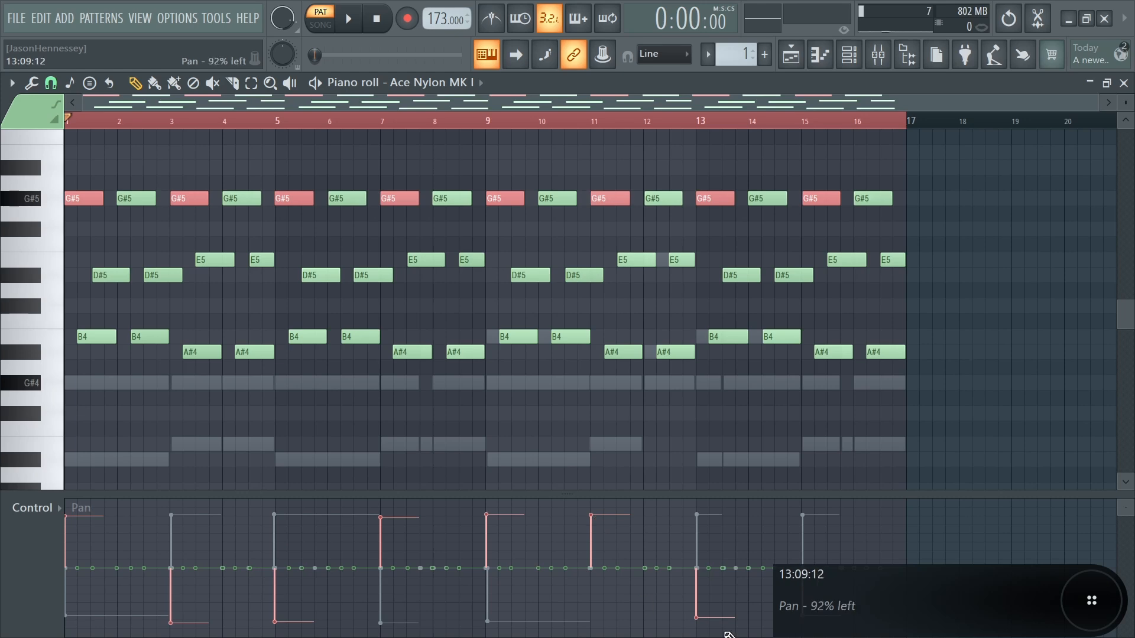
key("ctrl+d")
key("space")
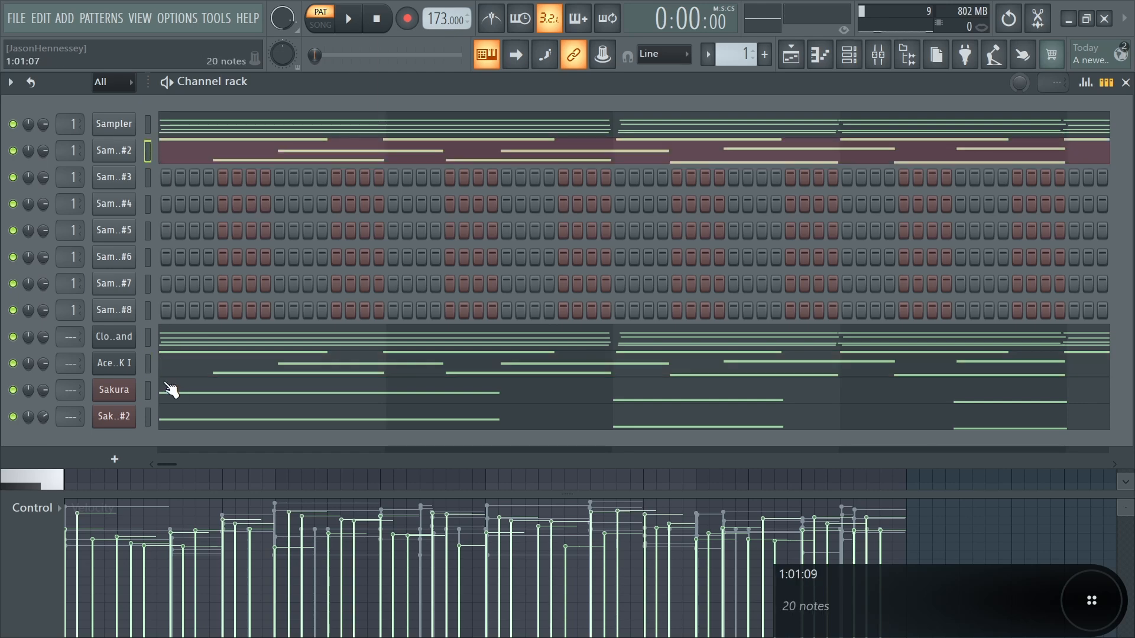
- Select all notes of the Sakura melody and randomize their velocity and release levels
left_click(178, 396)
key("ctrl+a")
key("alt+r")
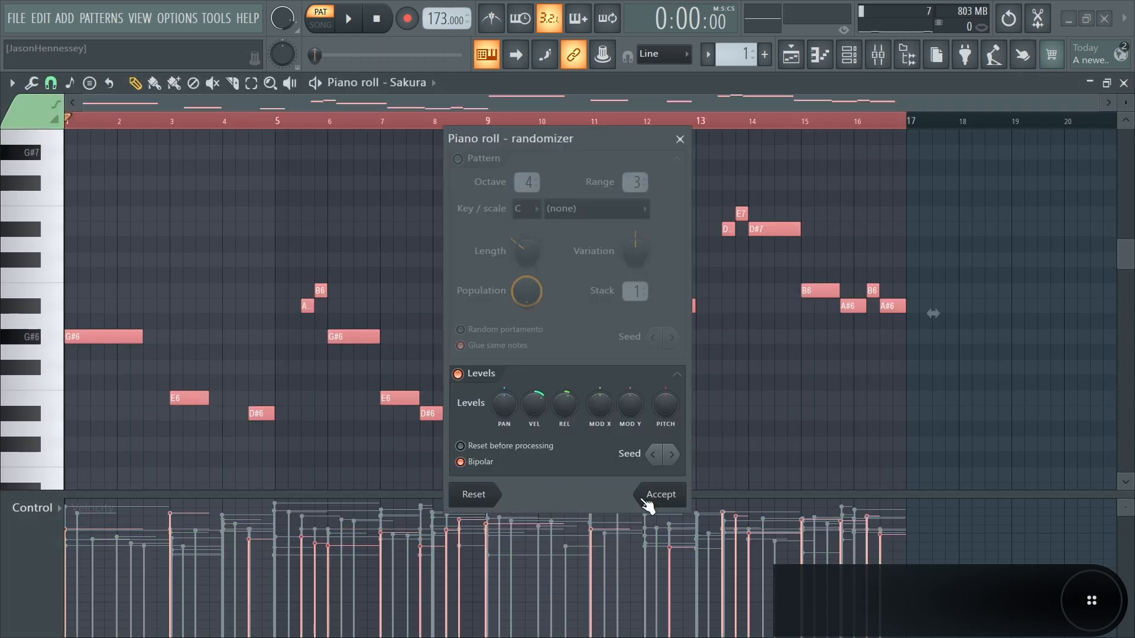
left_click(661, 496)
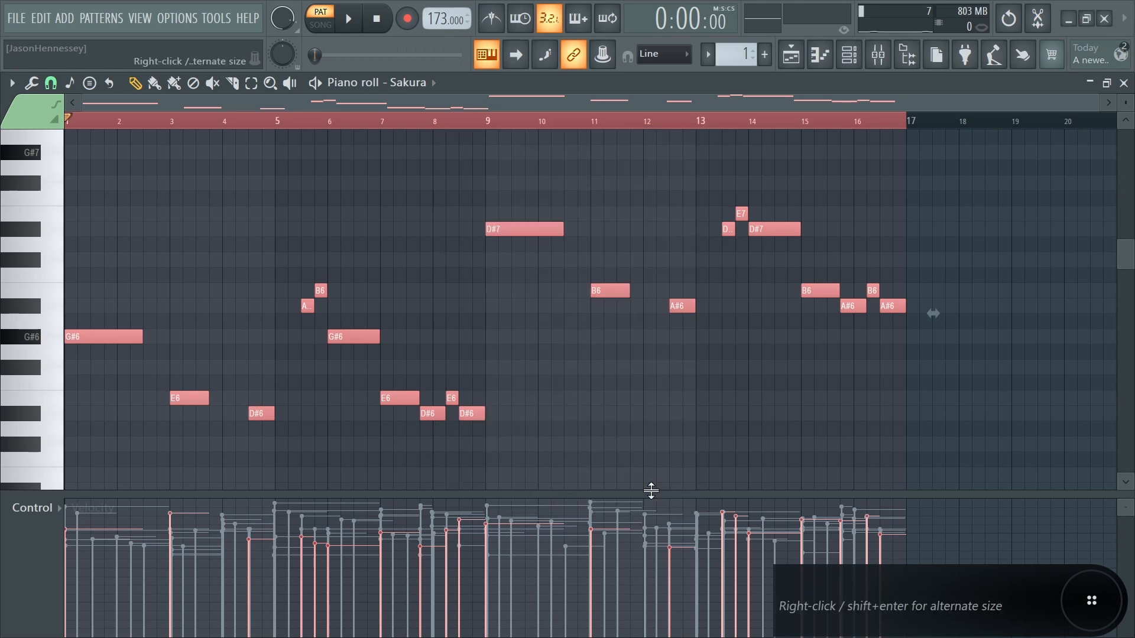
- Quantize the Sakura notes with the dotted eighths template and nudge scattered notes in bars 3, 6, 7 and 15 slightly
key("alt+q")
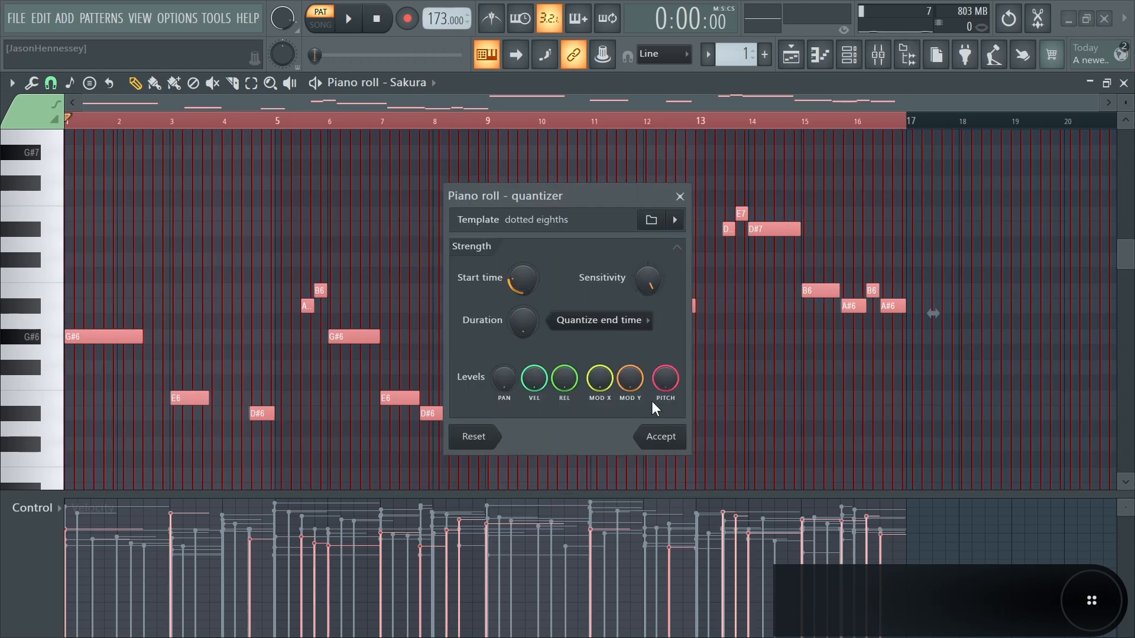
left_click(658, 437)
left_click_drag(855, 285, 817, 341)
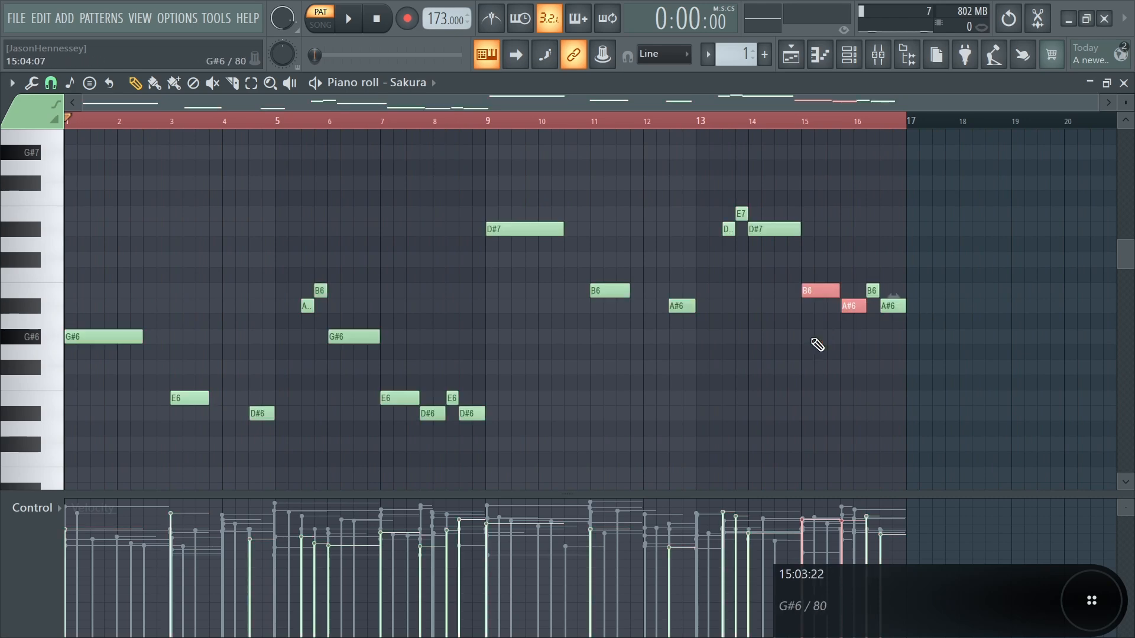
left_click_drag(214, 391, 142, 424)
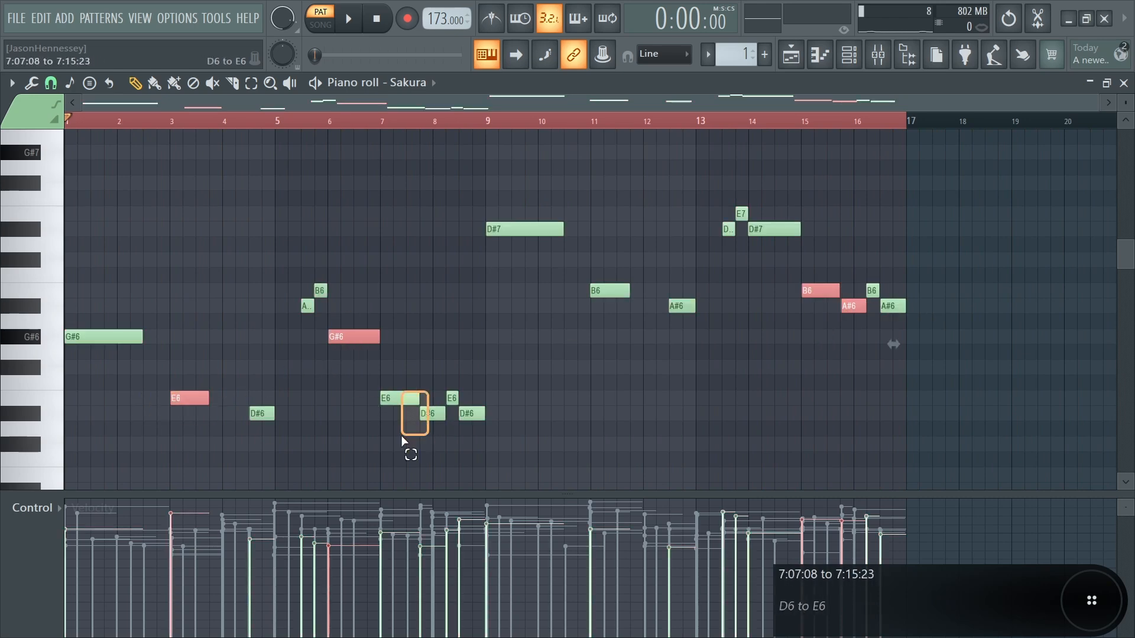
left_click_drag(428, 420, 406, 391)
- Listen briefly to the humanized Sakura melody and copy its notes to the Sakura #2 channel
key("space")
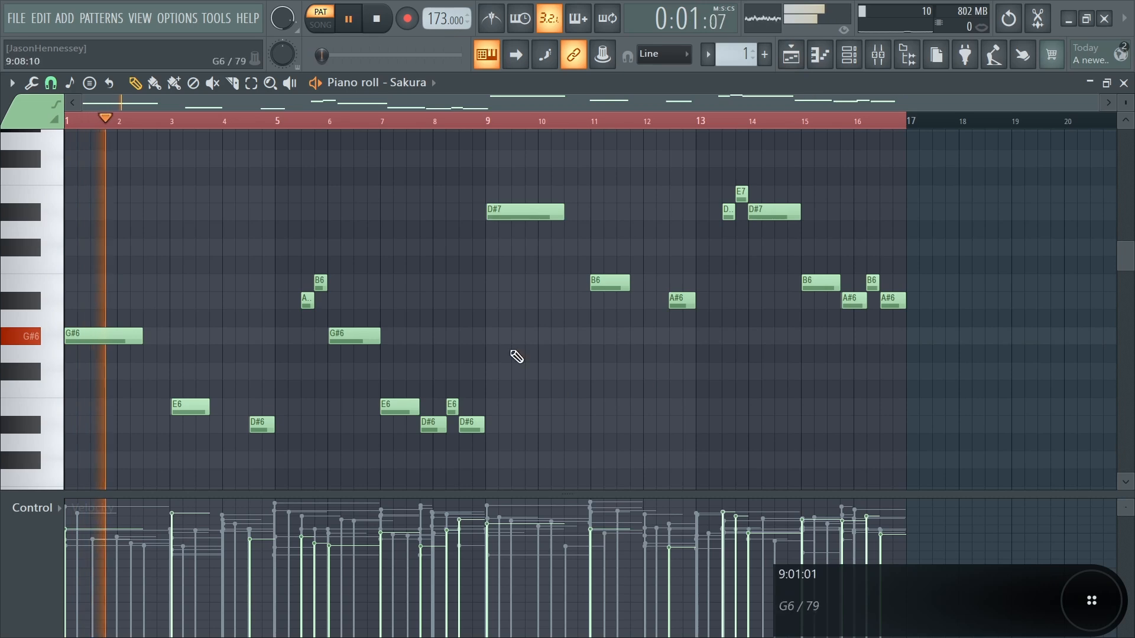
key("space")
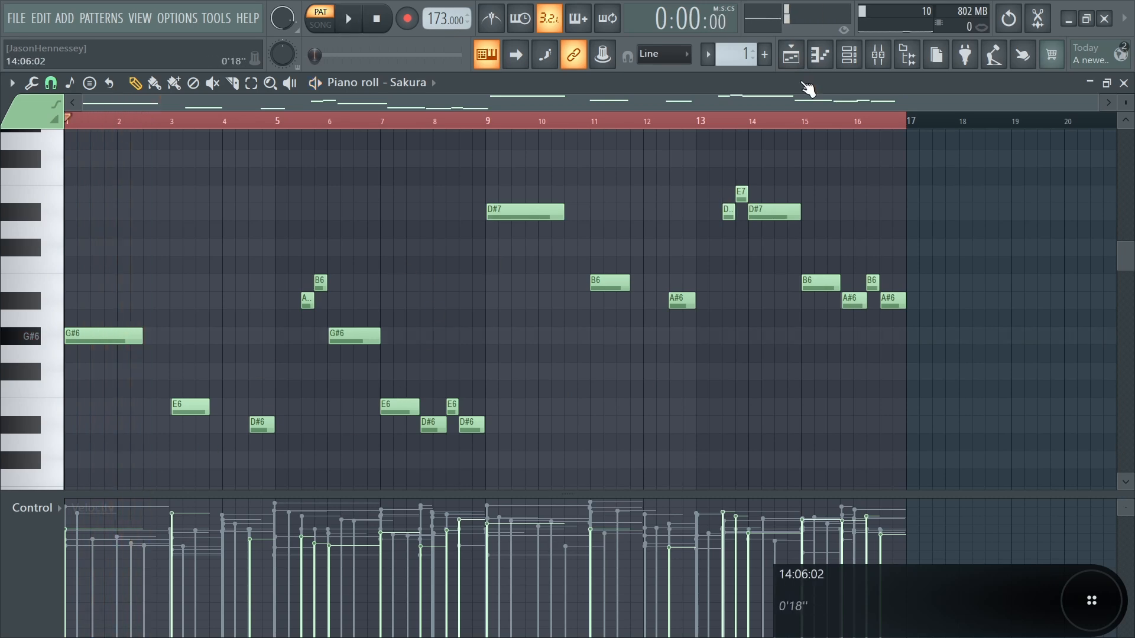
left_click(863, 58)
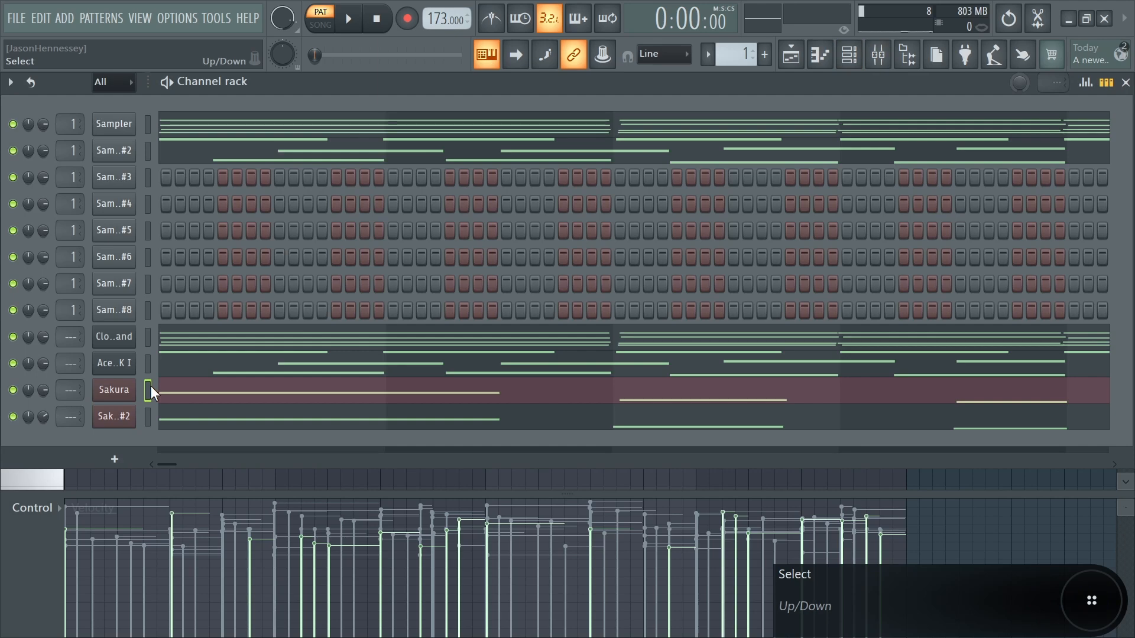
left_click(150, 414)
- Lower the volume of the Close Grand mixer track while the pattern plays
key("space")
left_click_drag(153, 376, 153, 386)
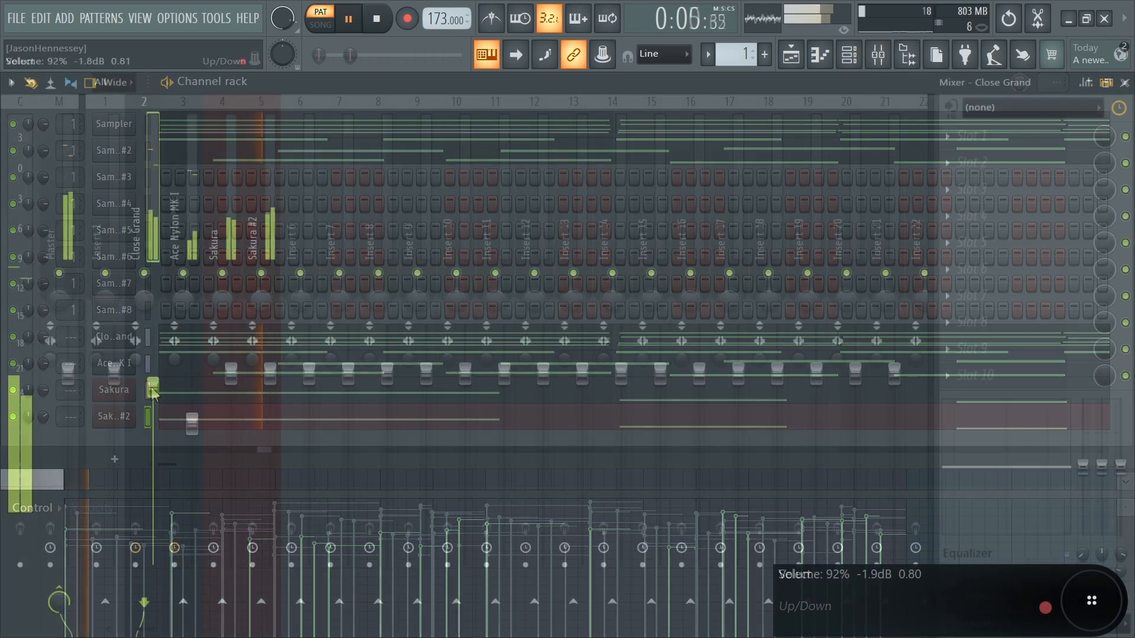
left_click_drag(153, 386, 153, 419)
key("space")
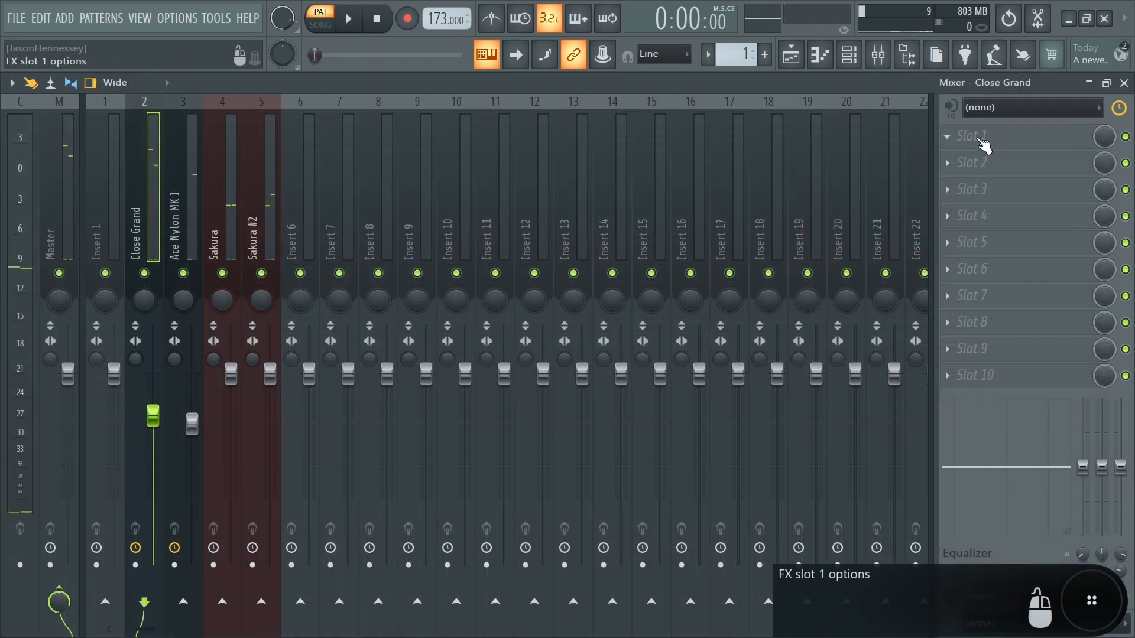
- Add Fruity Parametric EQ 2 to the Close Grand track, load the General EQ preset, and raise the low-cut band's frequency slightly
left_click(983, 144)
left_click(573, 594)
key("space")
left_click(679, 280)
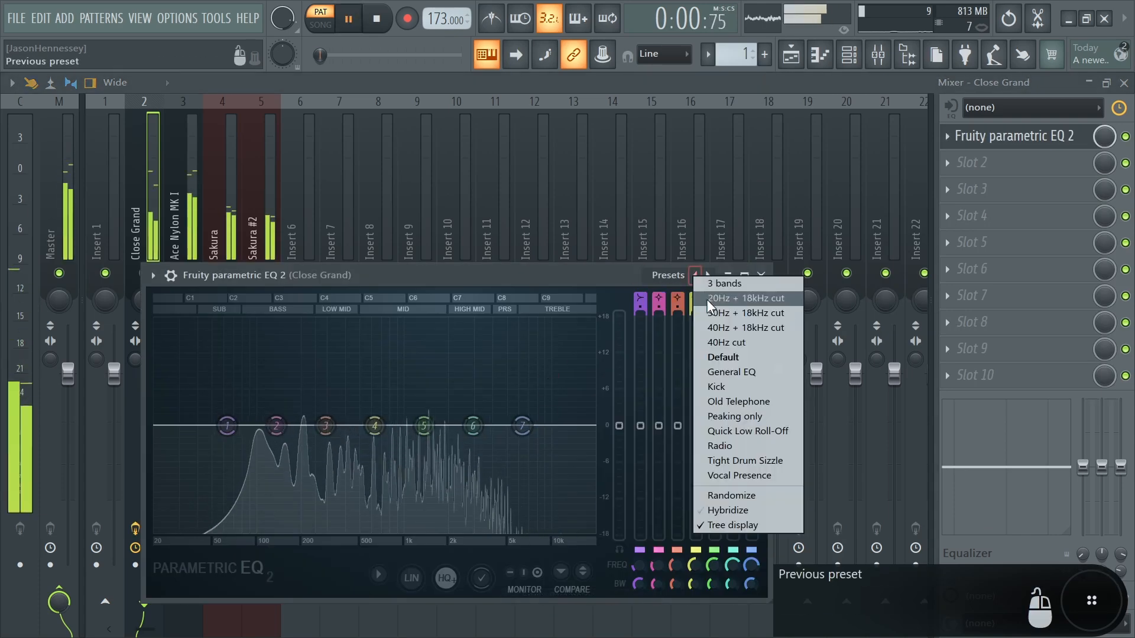
left_click(726, 376)
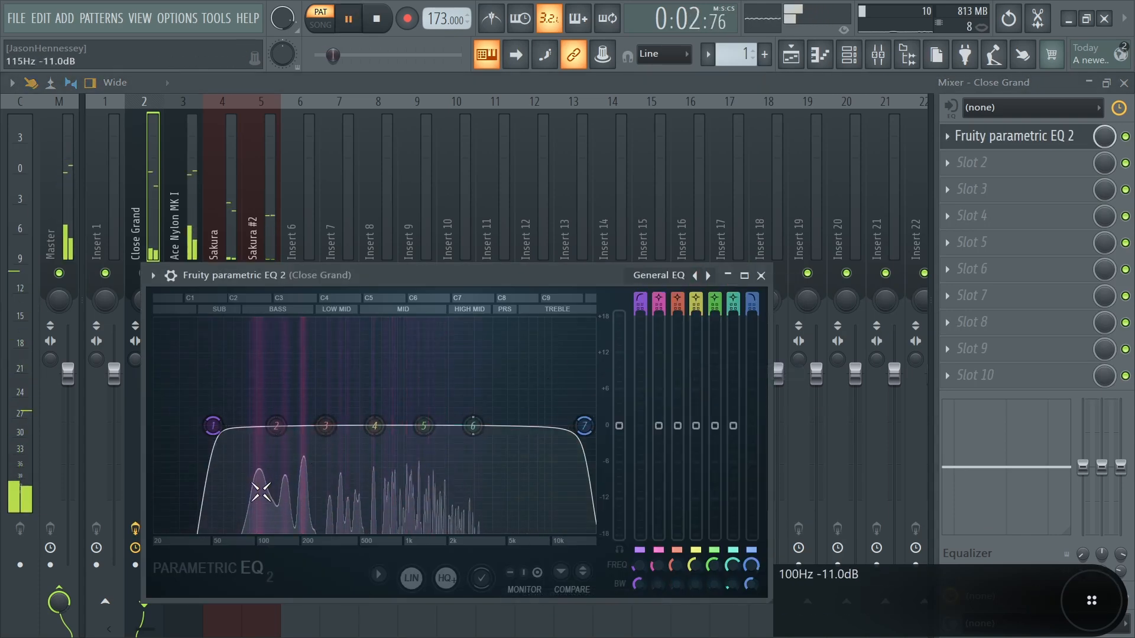
left_click_drag(208, 425, 223, 425)
key("space")
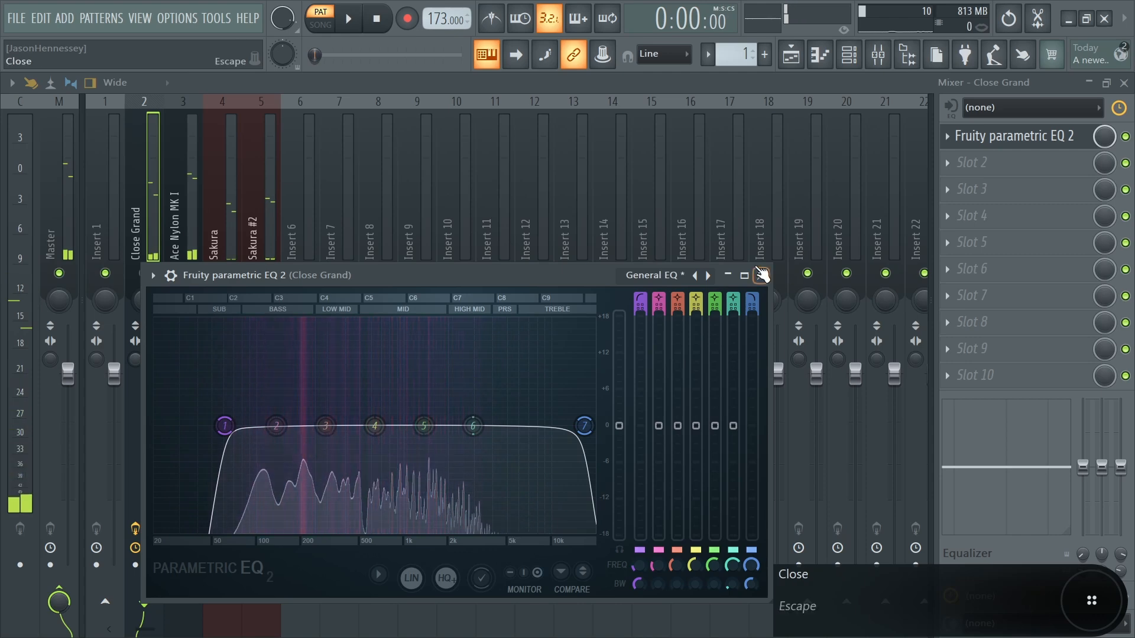
left_click(761, 276)
- Adjust the Close Grand track's stereo separation and lower its volume to about 66% while listening
left_click_drag(142, 360, 142, 335)
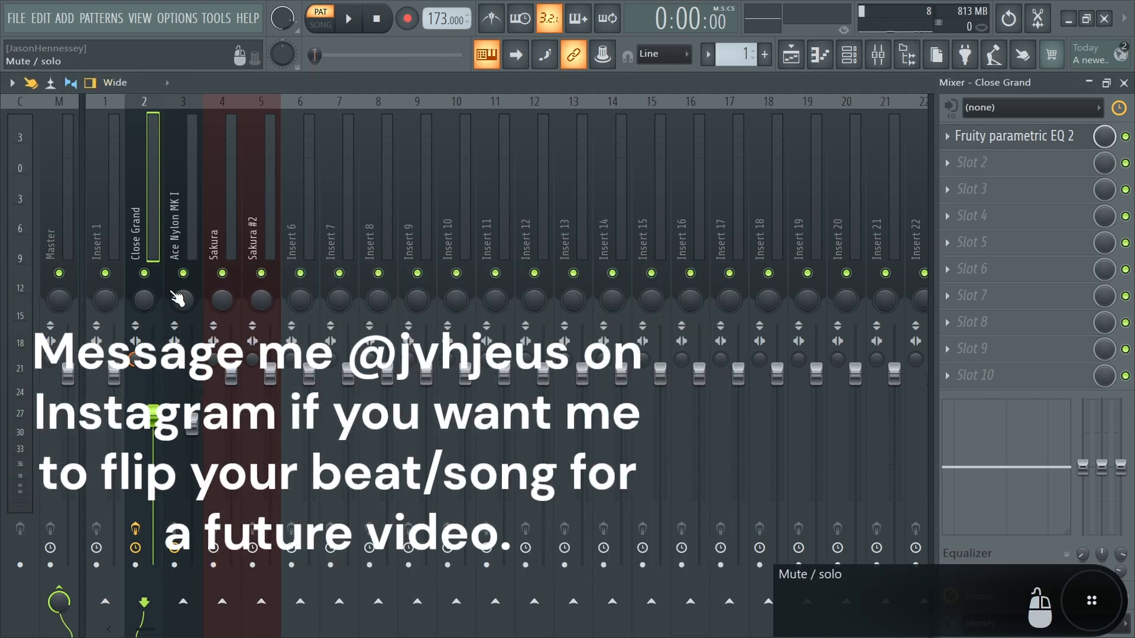
key("space")
left_click_drag(152, 440, 152, 443)
key("space")
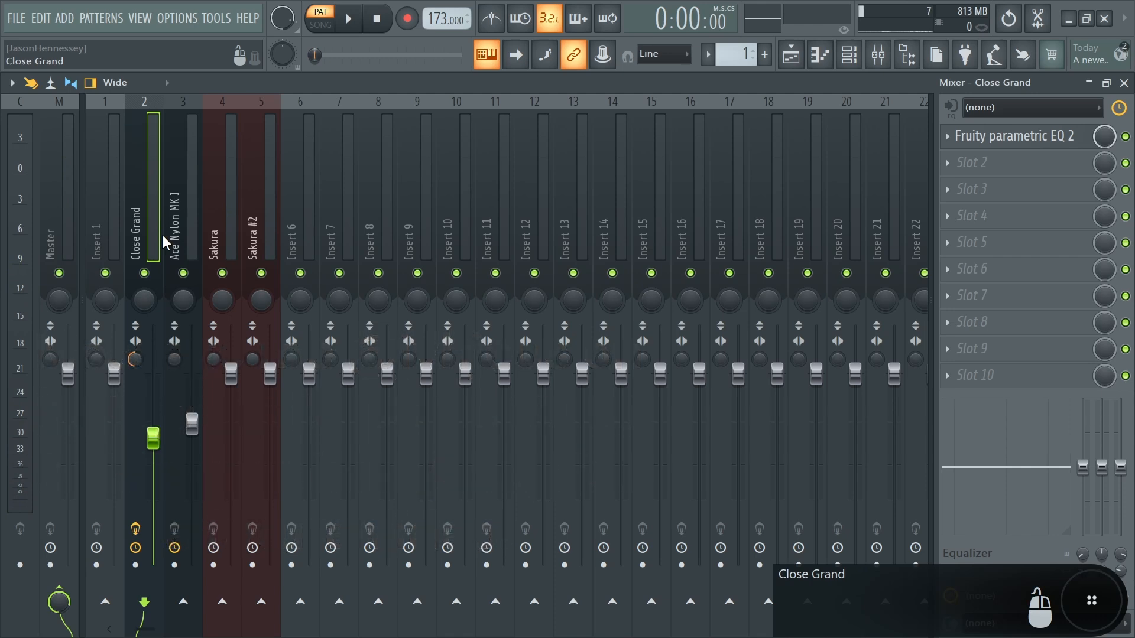
key("space")
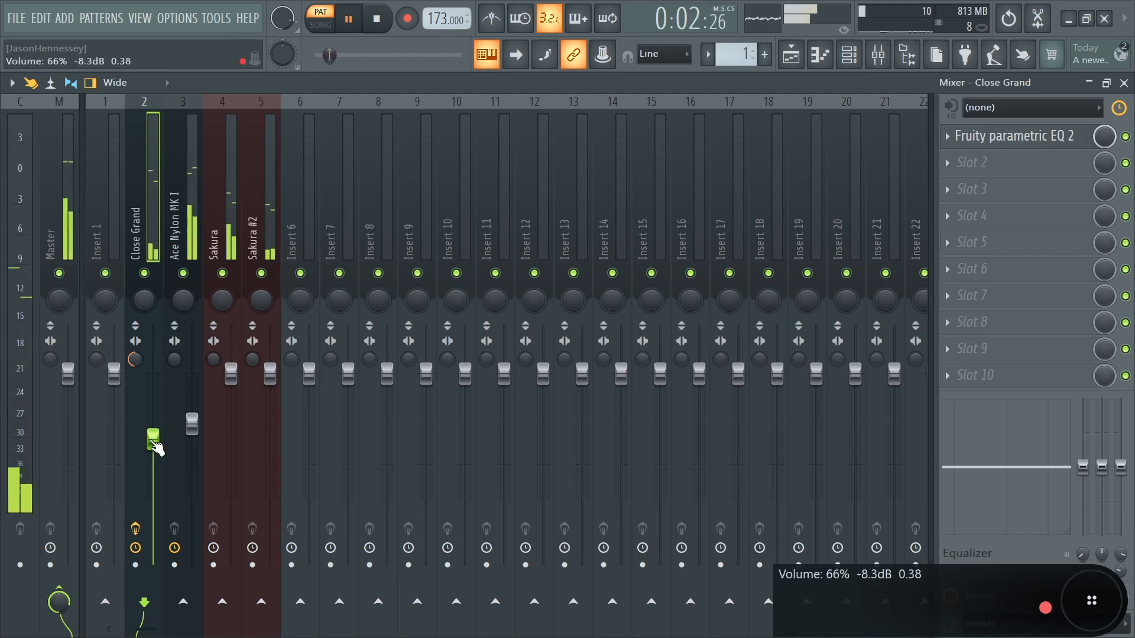
- Add Fruity Delay 2, Fruity Chorus and Fruity Reeverb 2 to the Ace Nylon MK I track and adjust the chorus mix level
left_click(192, 249)
key("space")
left_click(1042, 136)
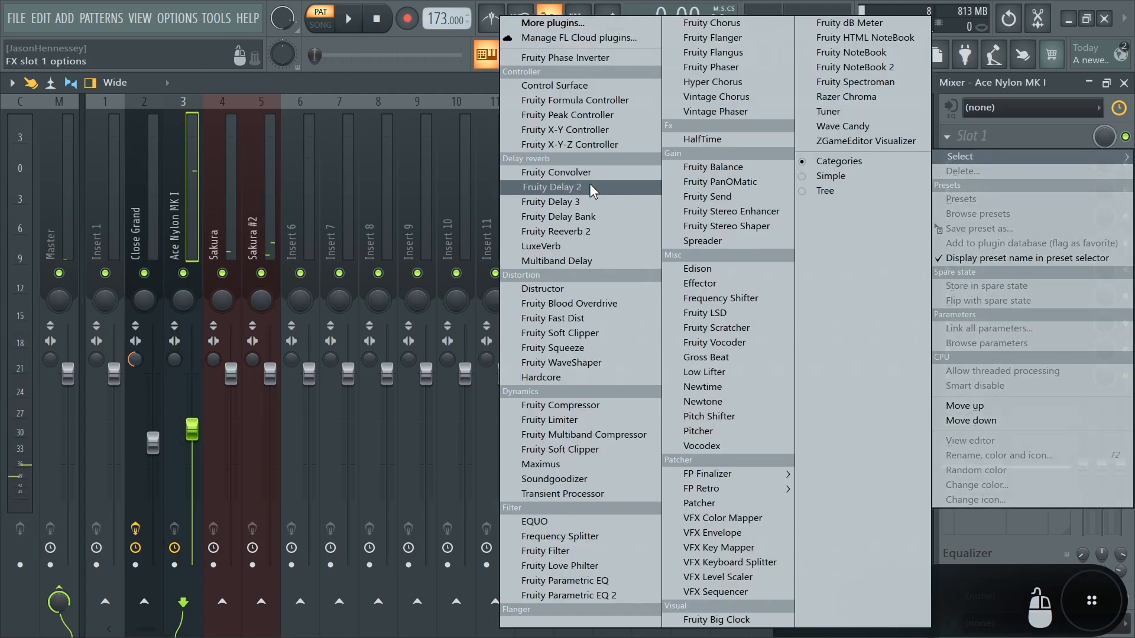
left_click(537, 188)
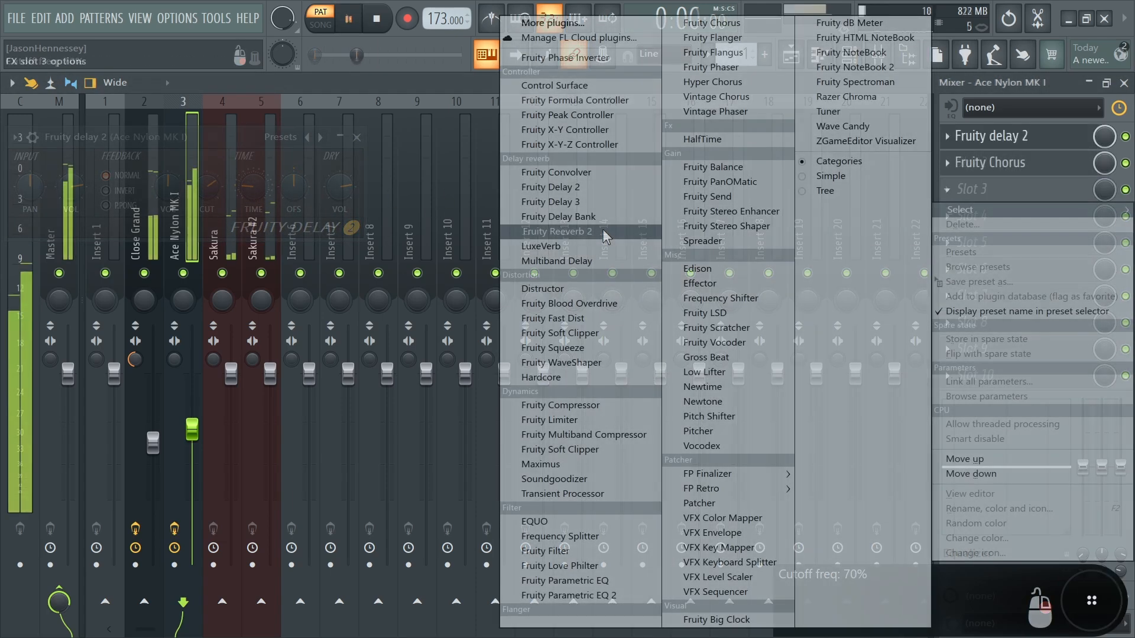
left_click(562, 233)
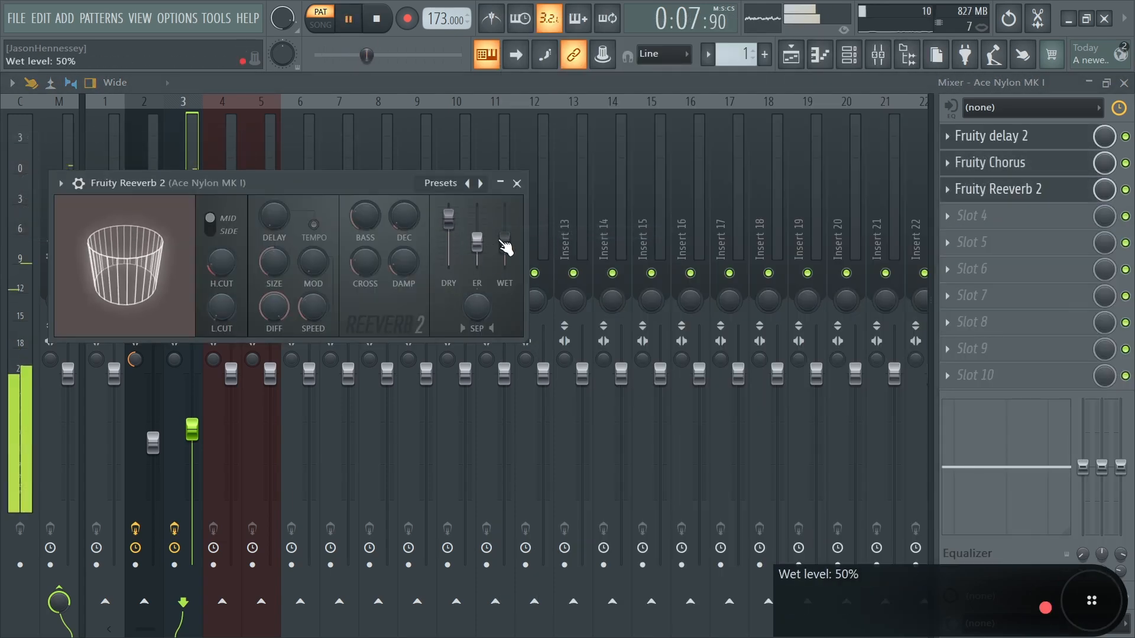
left_click(1104, 163)
left_click_drag(1104, 164, 1105, 177)
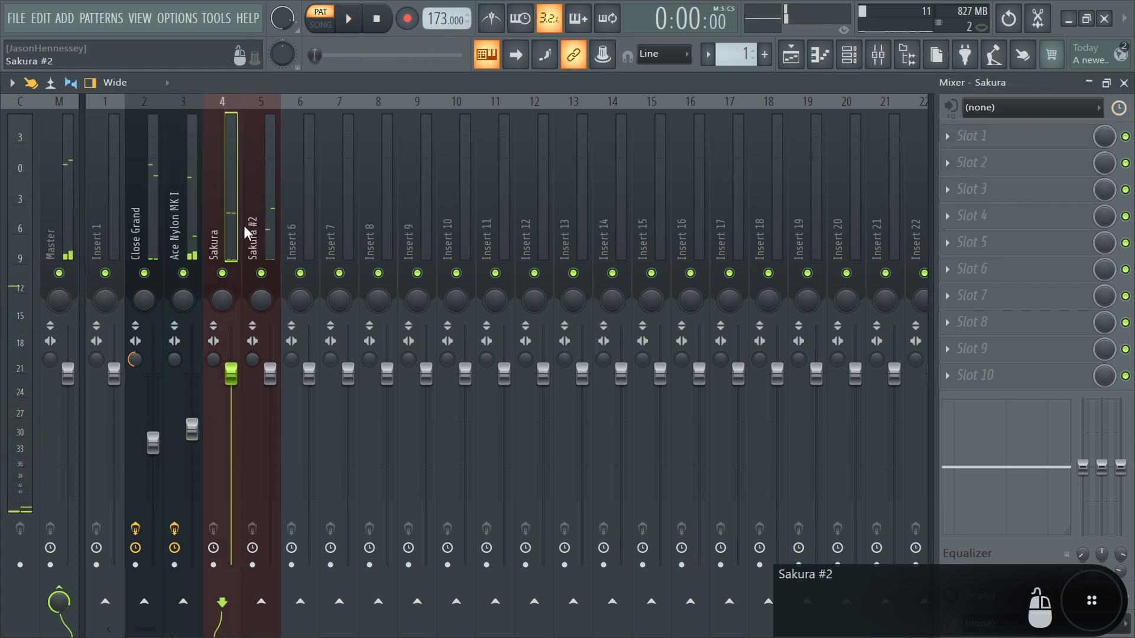
- Route the Sakura and Sakura #2 mixer tracks to Insert 6 and rename that insert Strings
left_click(300, 602)
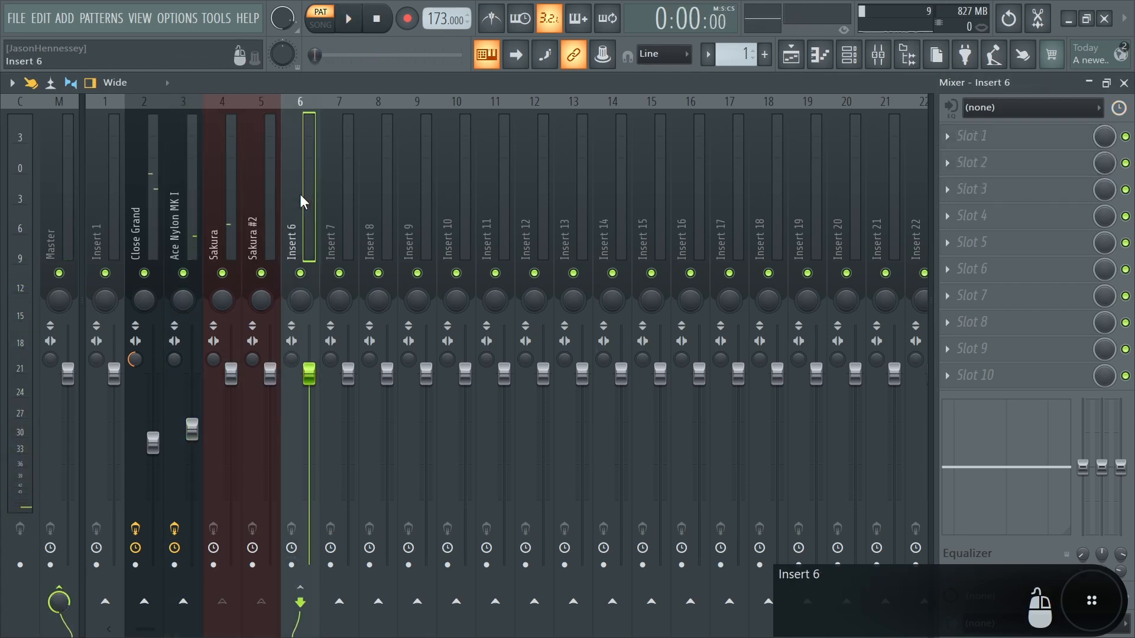
right_click(302, 195)
left_click(304, 220)
right_click(303, 220)
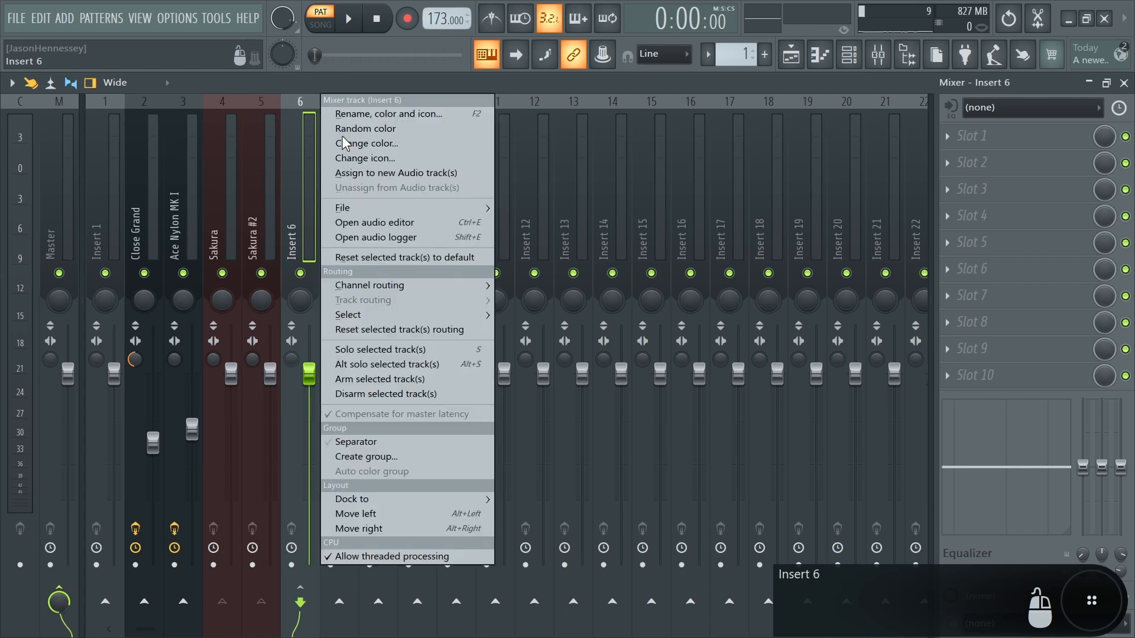
left_click(364, 114)
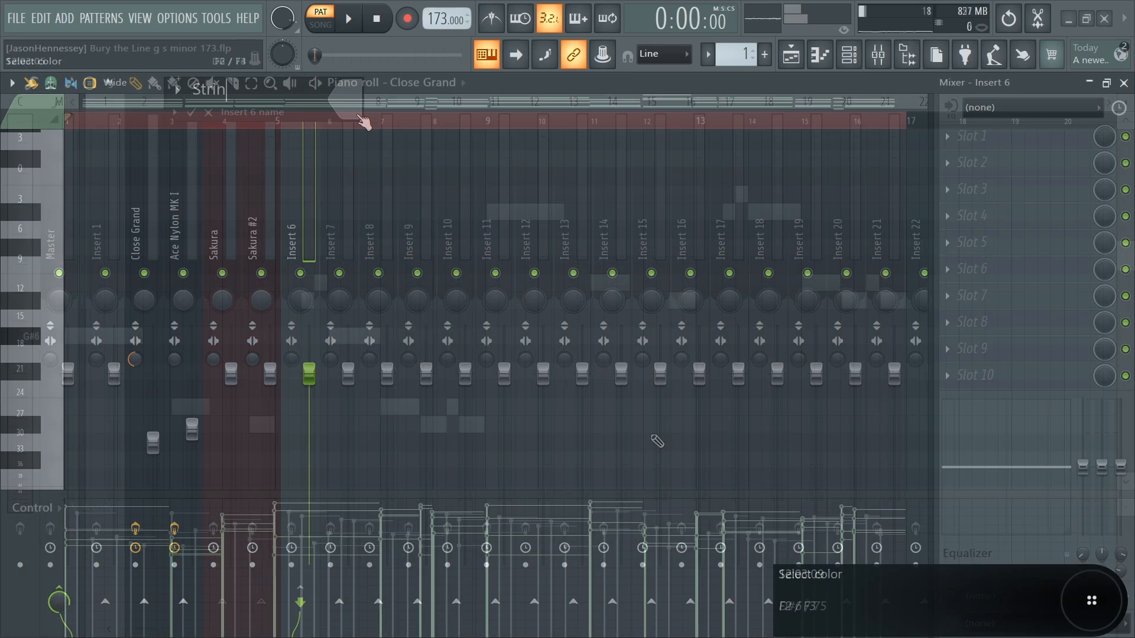
- Play the arrangement in song mode and review the channel rack and mixer
left_click(792, 55)
key("space")
left_click(852, 53)
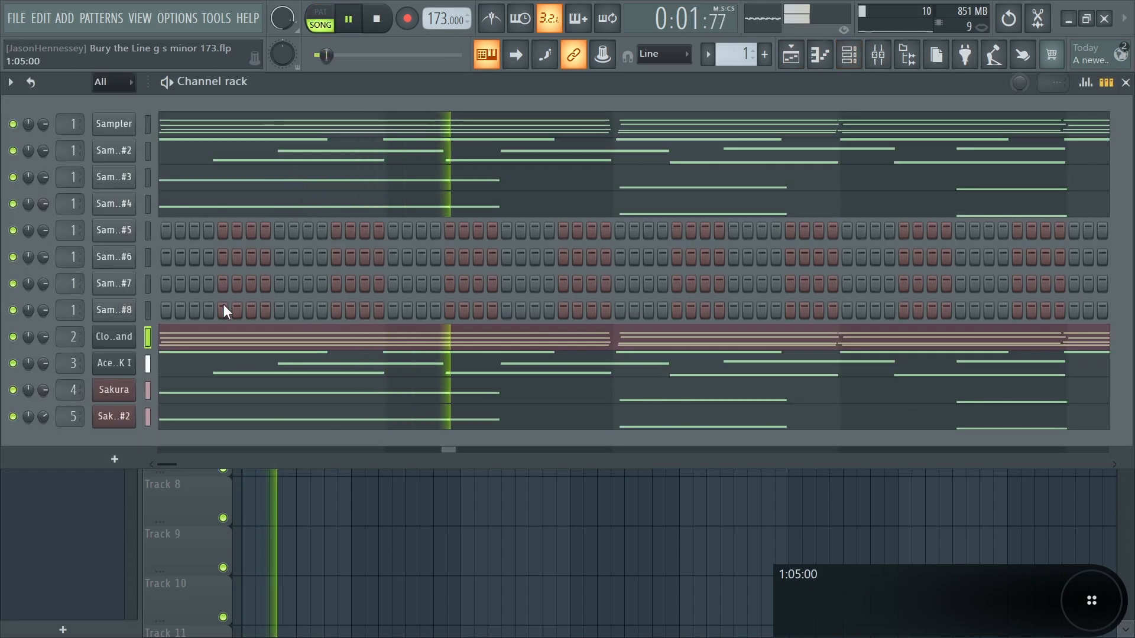
left_click(878, 54)
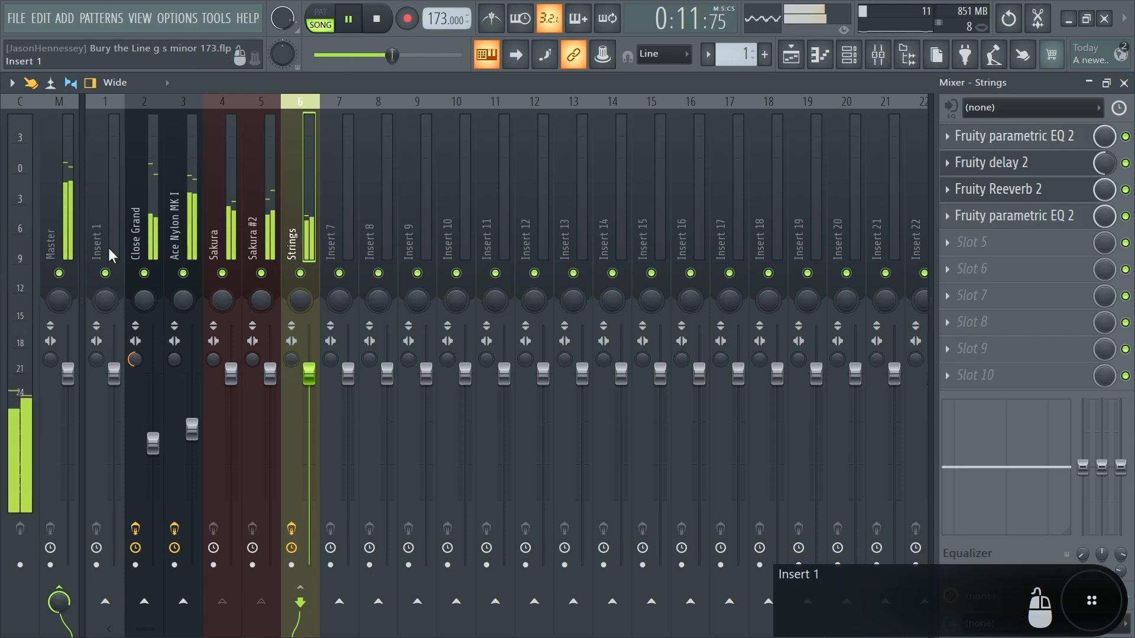
- Add Fruity Parametric EQ 2 to the Sakura #2 track, cut band 5 around 2 kHz, and return to the Strings track
left_click(255, 232)
left_click(1008, 149)
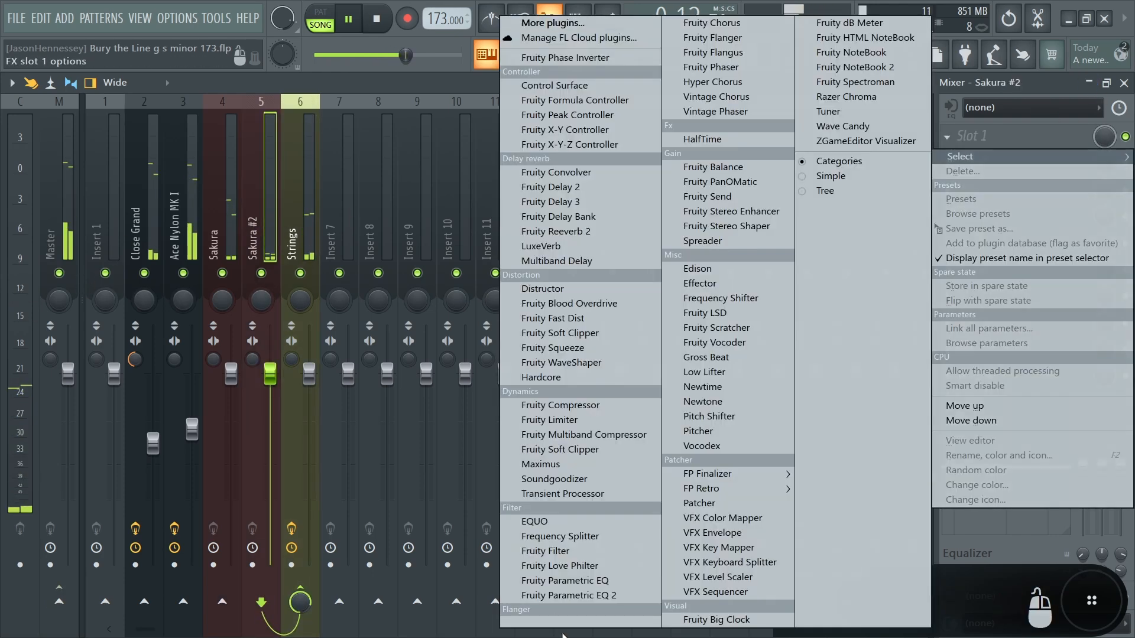
left_click(587, 595)
left_click_drag(373, 391, 409, 447)
scroll(410, 448, "up", 2)
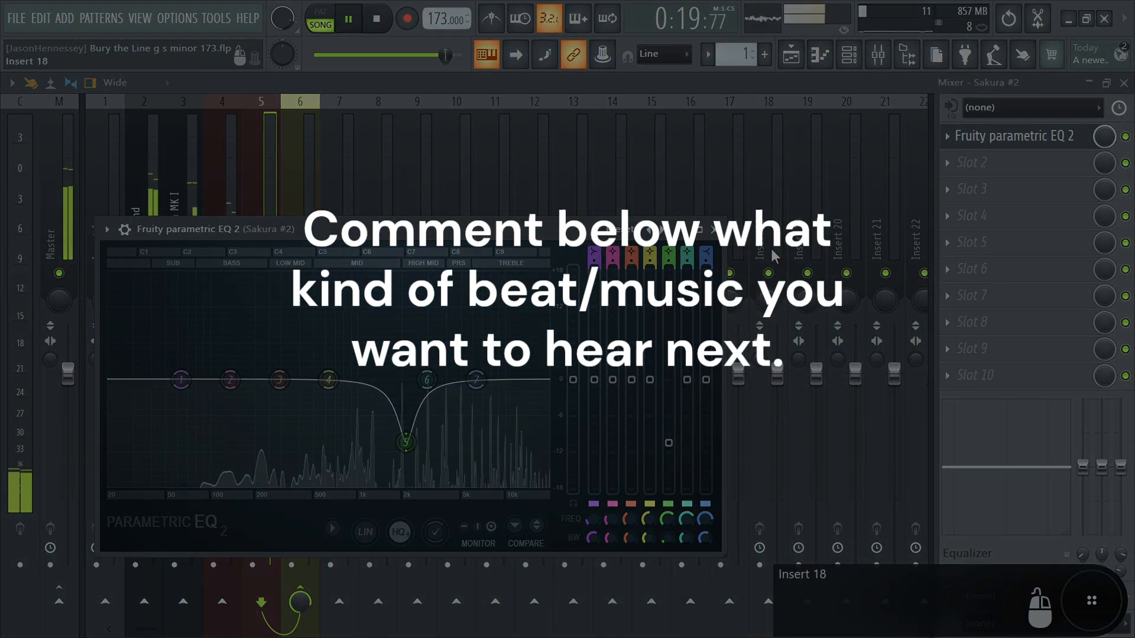
left_click(714, 230)
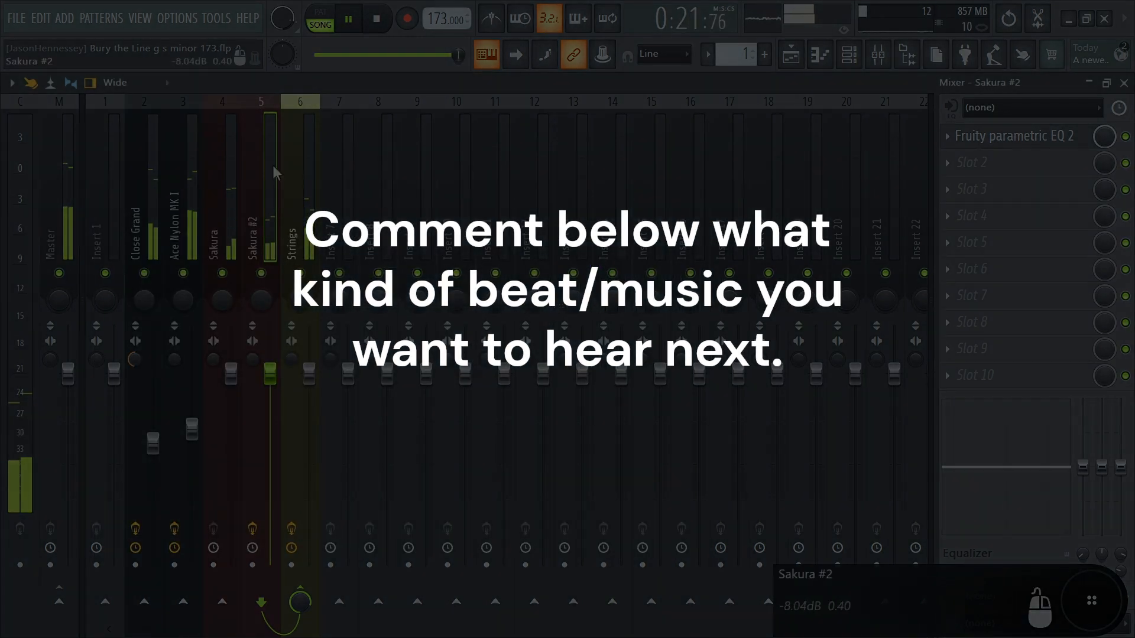
left_click(296, 238)
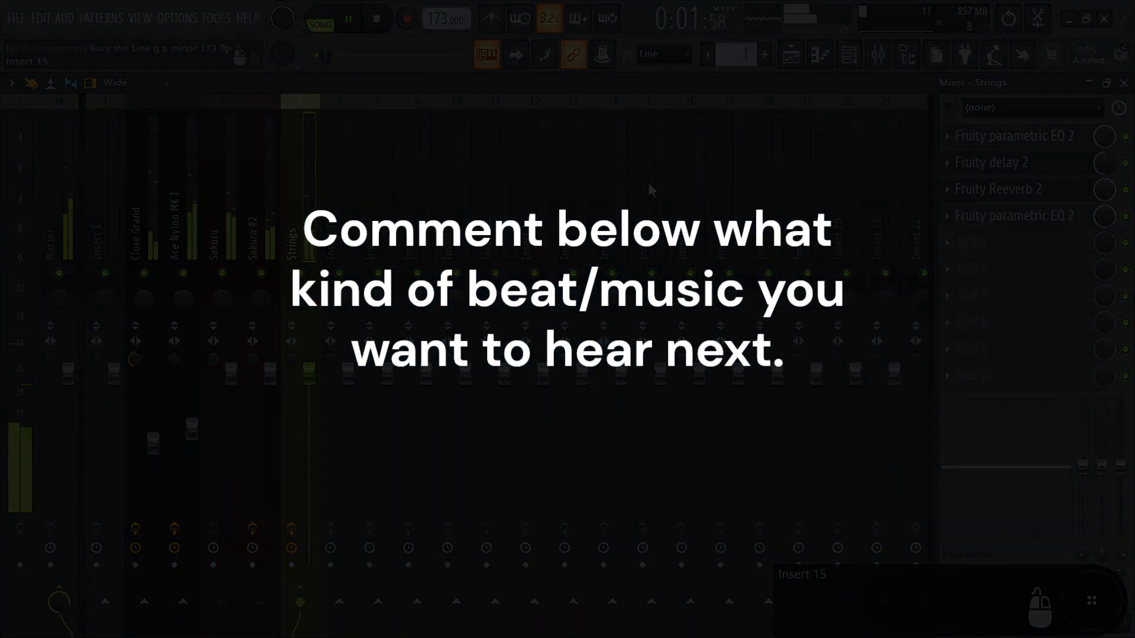